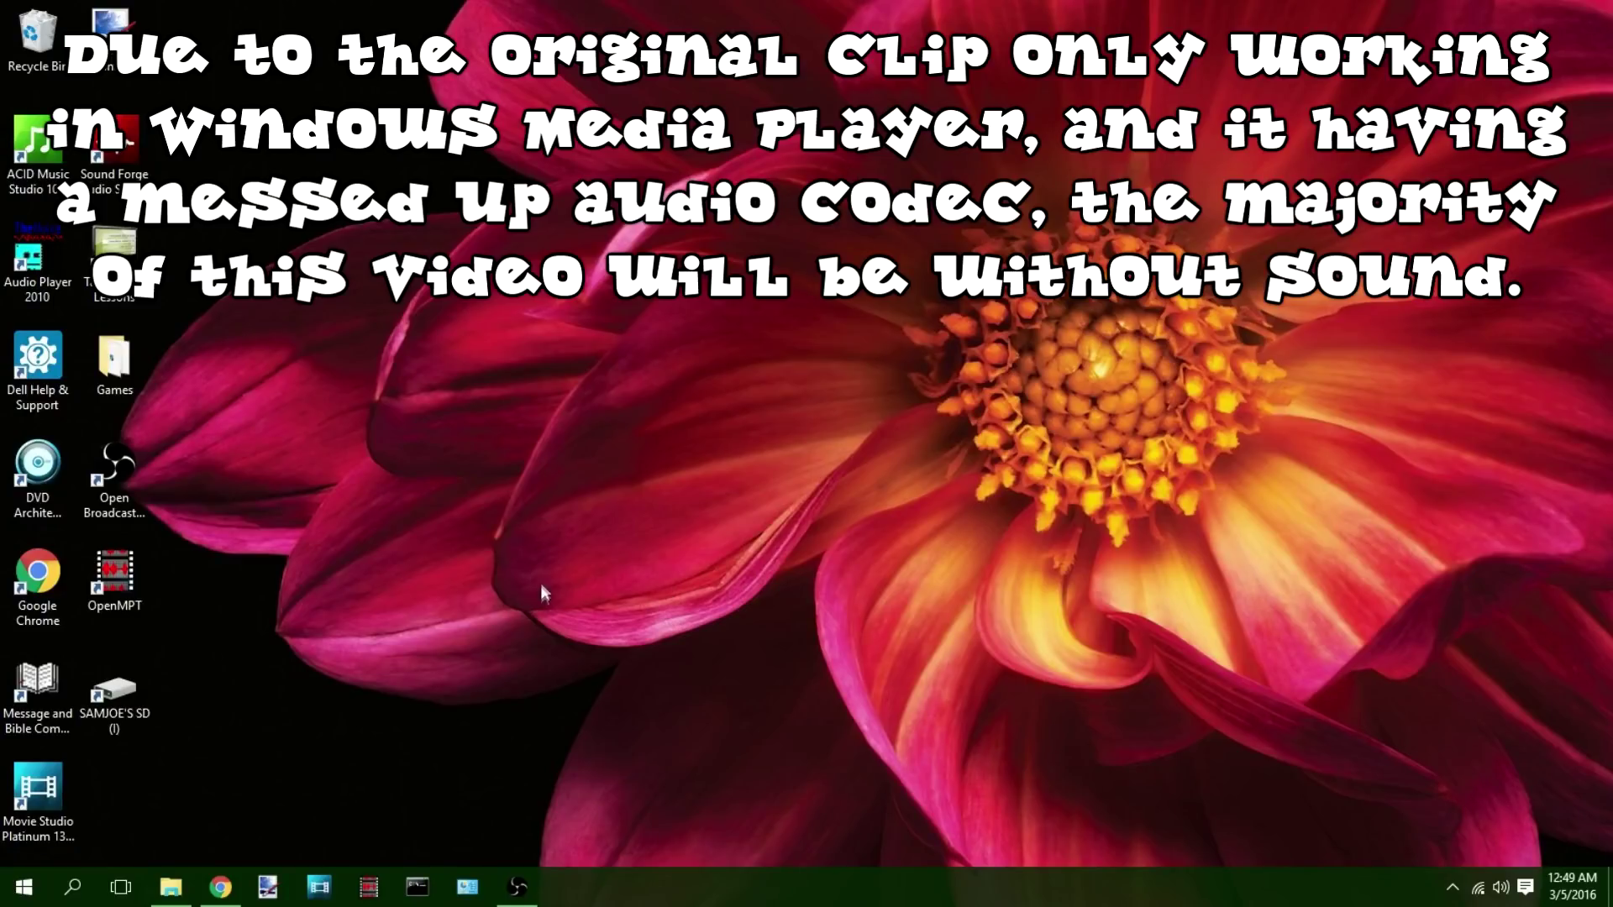
# - Switch to Chrome and find the Microsoft Anna and Windows XP TTS voices download links in the forum thread
pyautogui.click(222, 889)
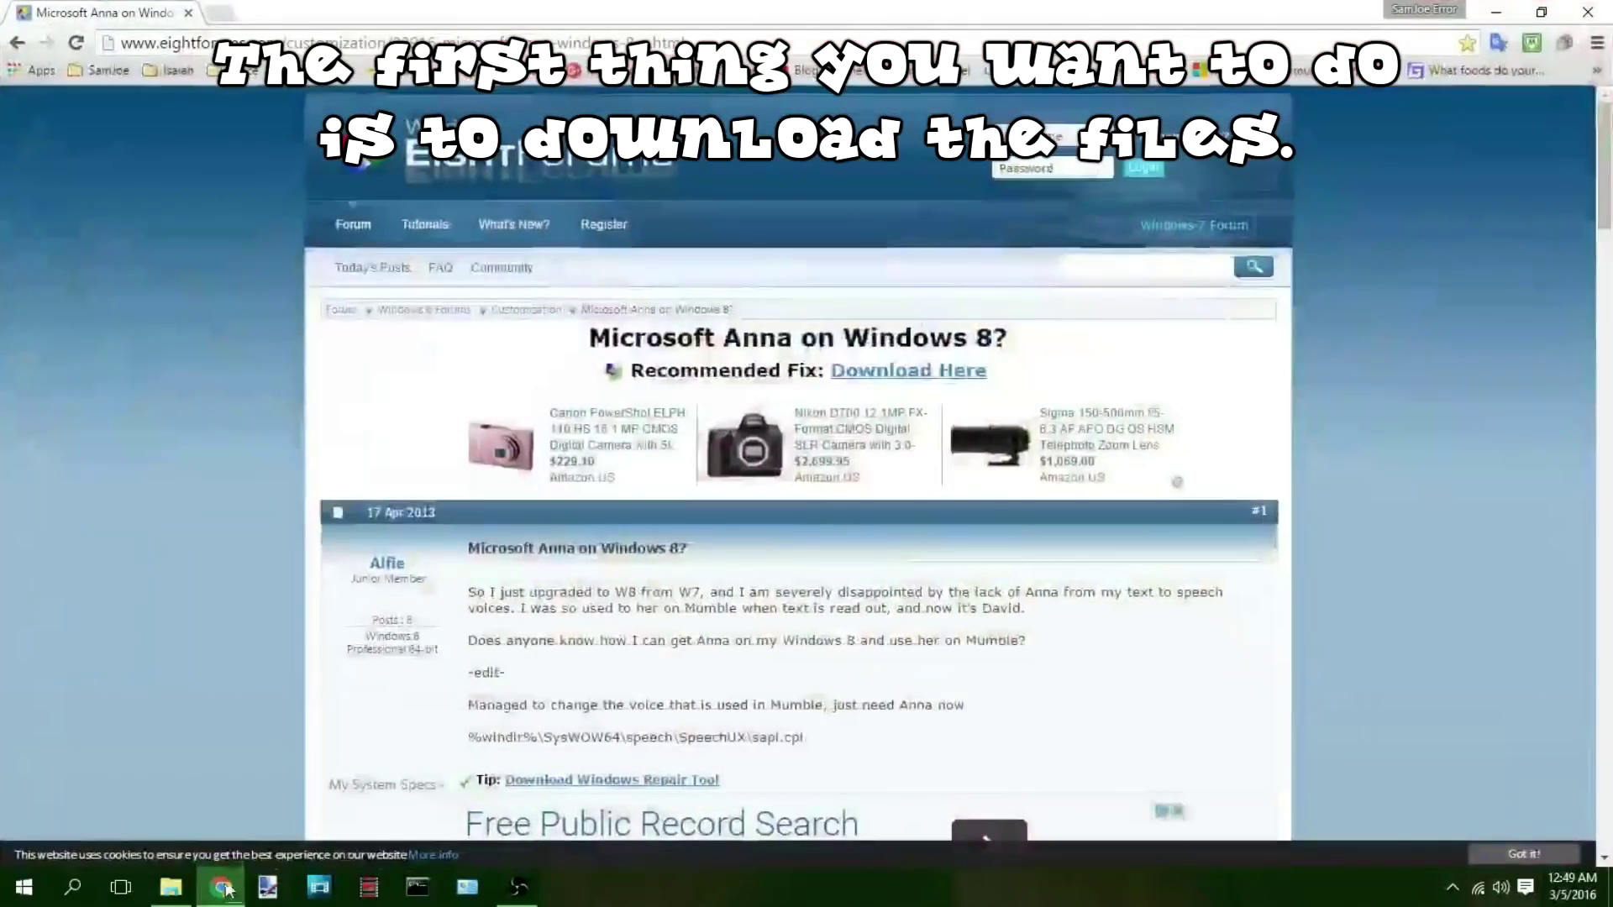
pyautogui.moveTo(1607, 165); pyautogui.dragTo(1605, 496)
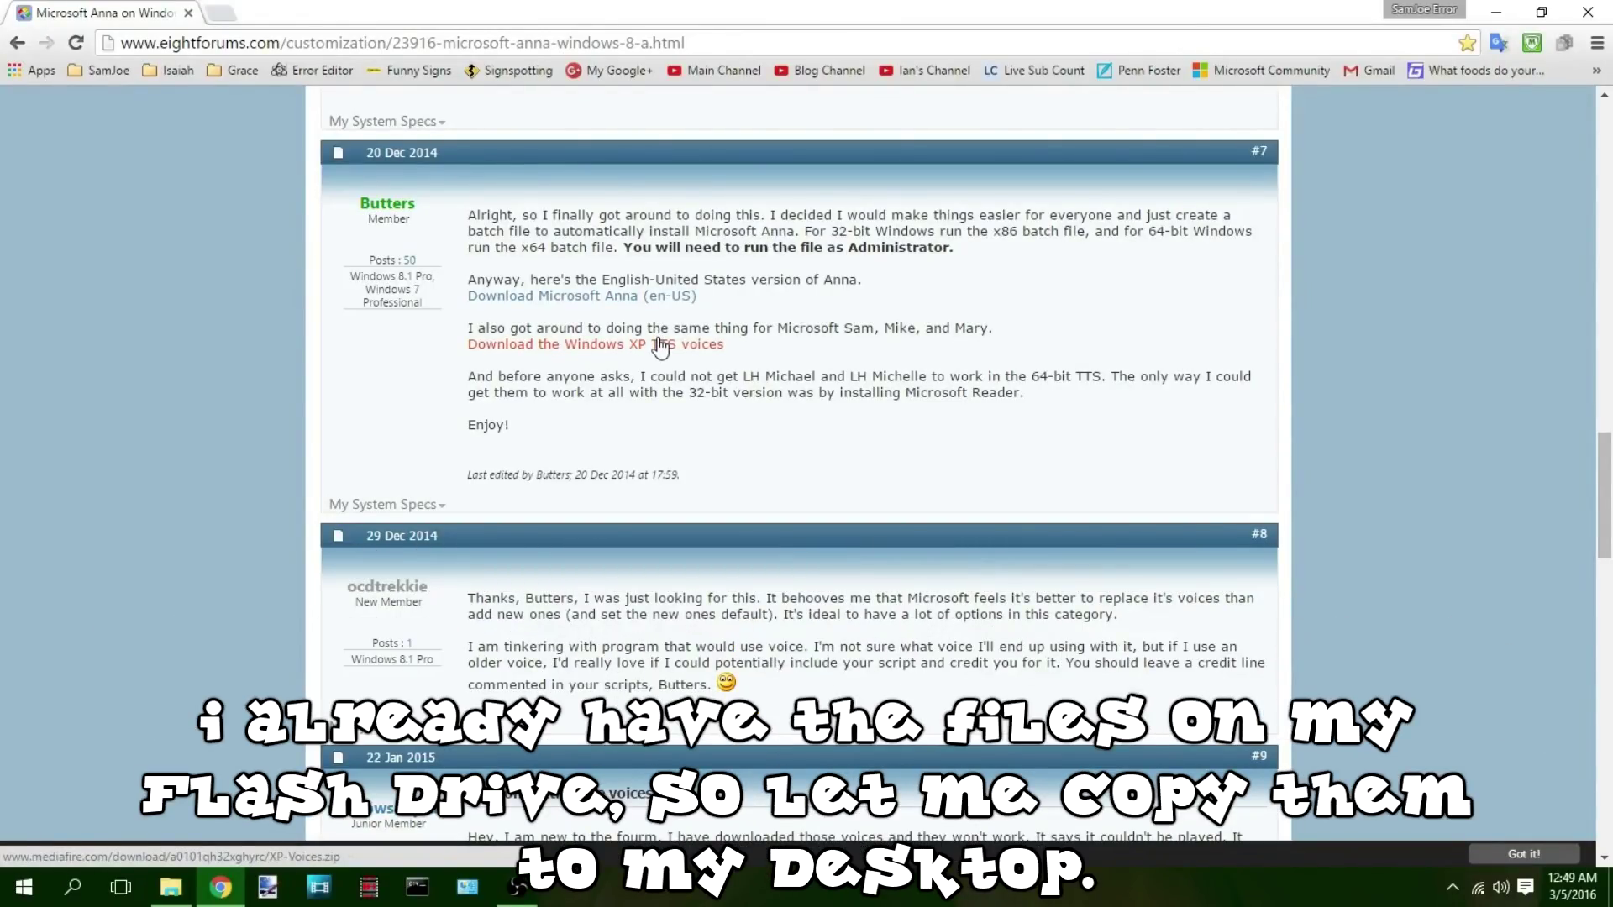
# - Paste the copied XP-Voices.zip and MS-Anna archives onto the desktop
pyautogui.press('super+d')
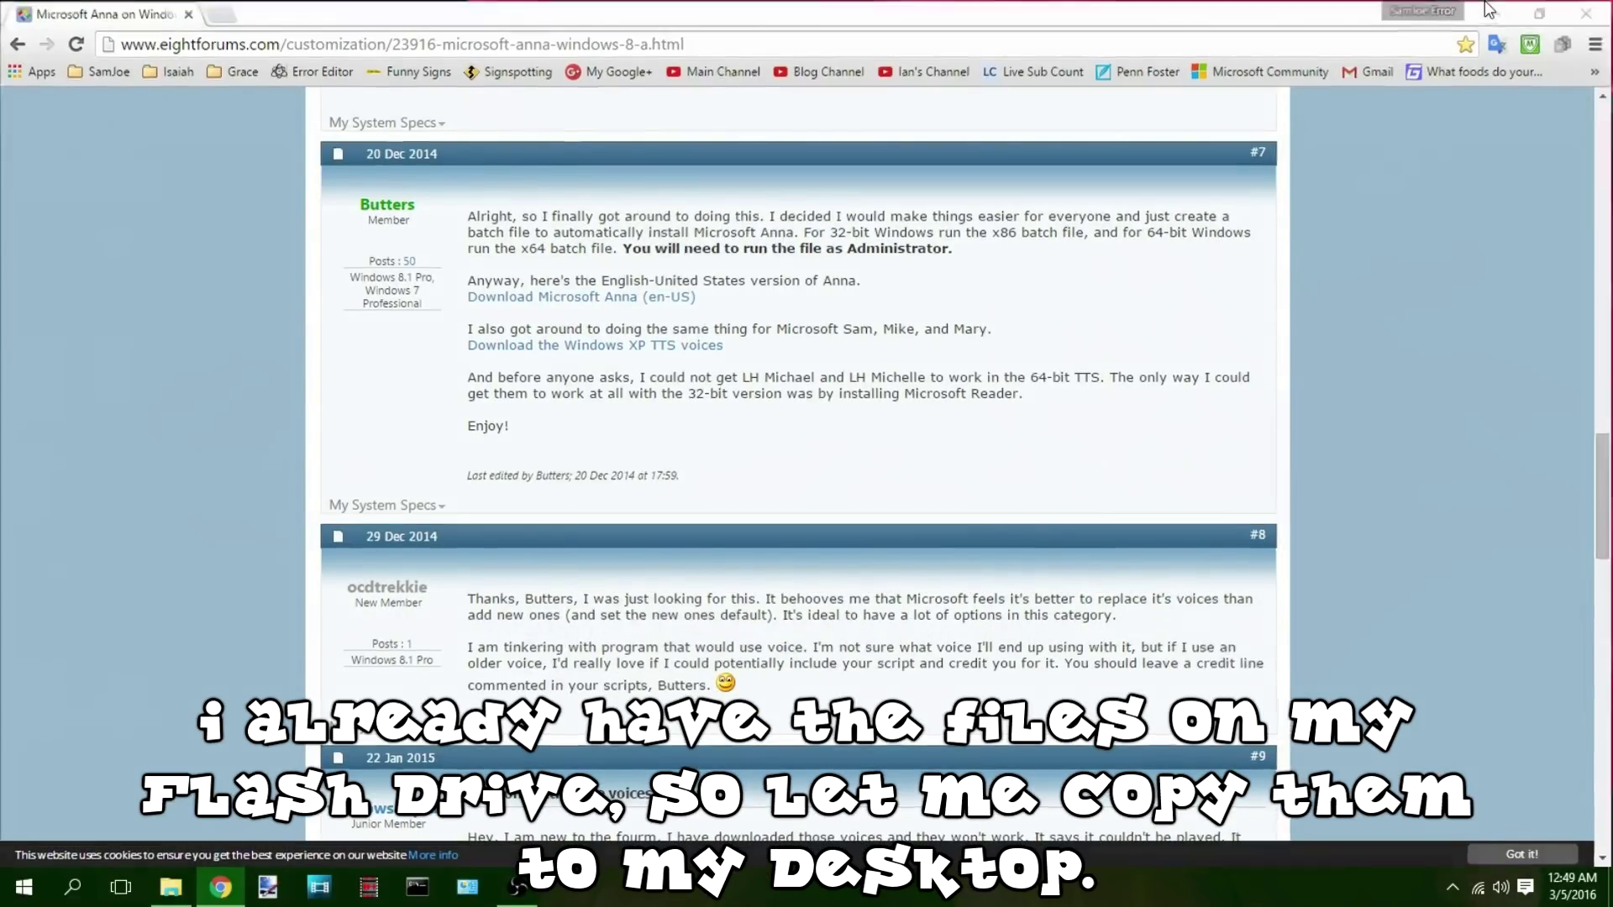
pyautogui.rightClick(507, 374)
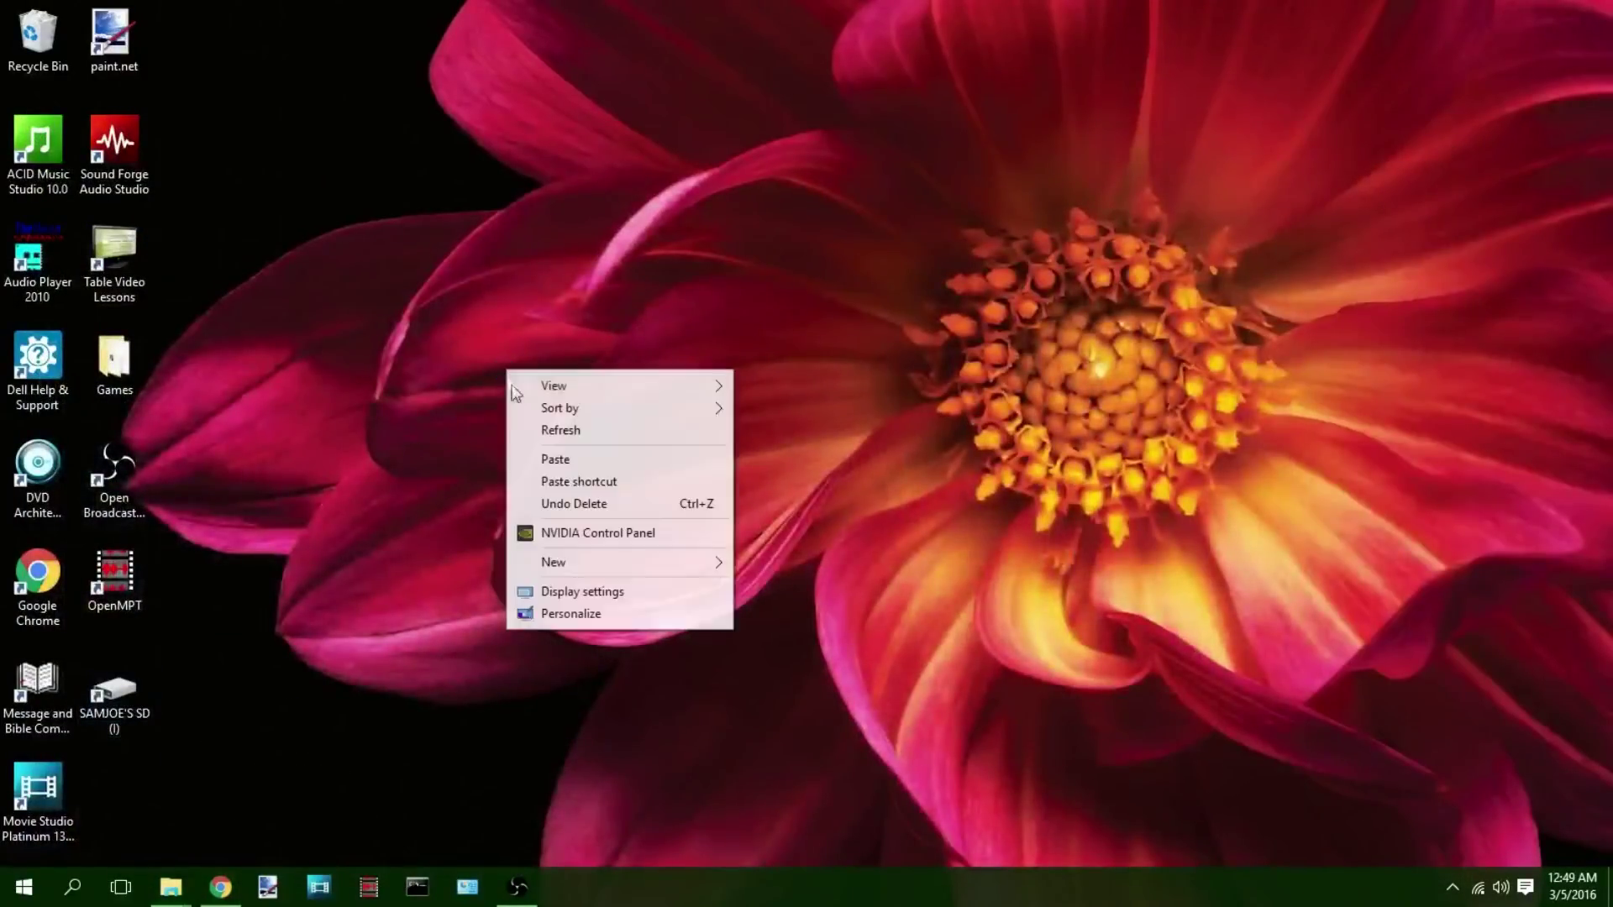
pyautogui.click(553, 461)
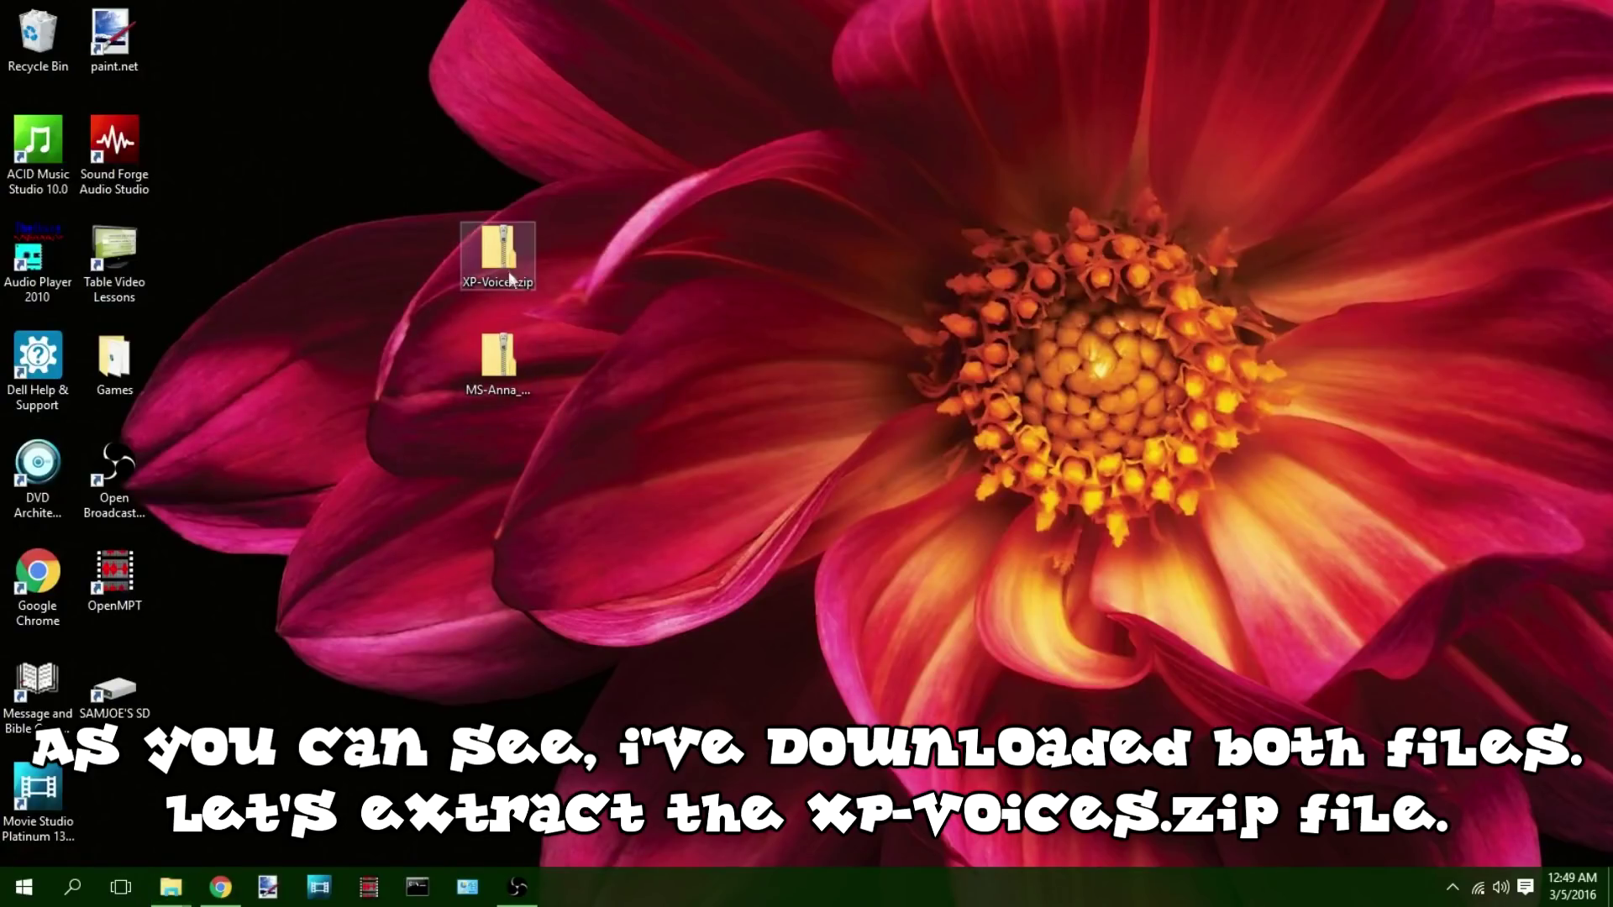
# - Extract all of XP-Voices.zip into an XP-Voices folder on the desktop
pyautogui.rightClick(504, 265)
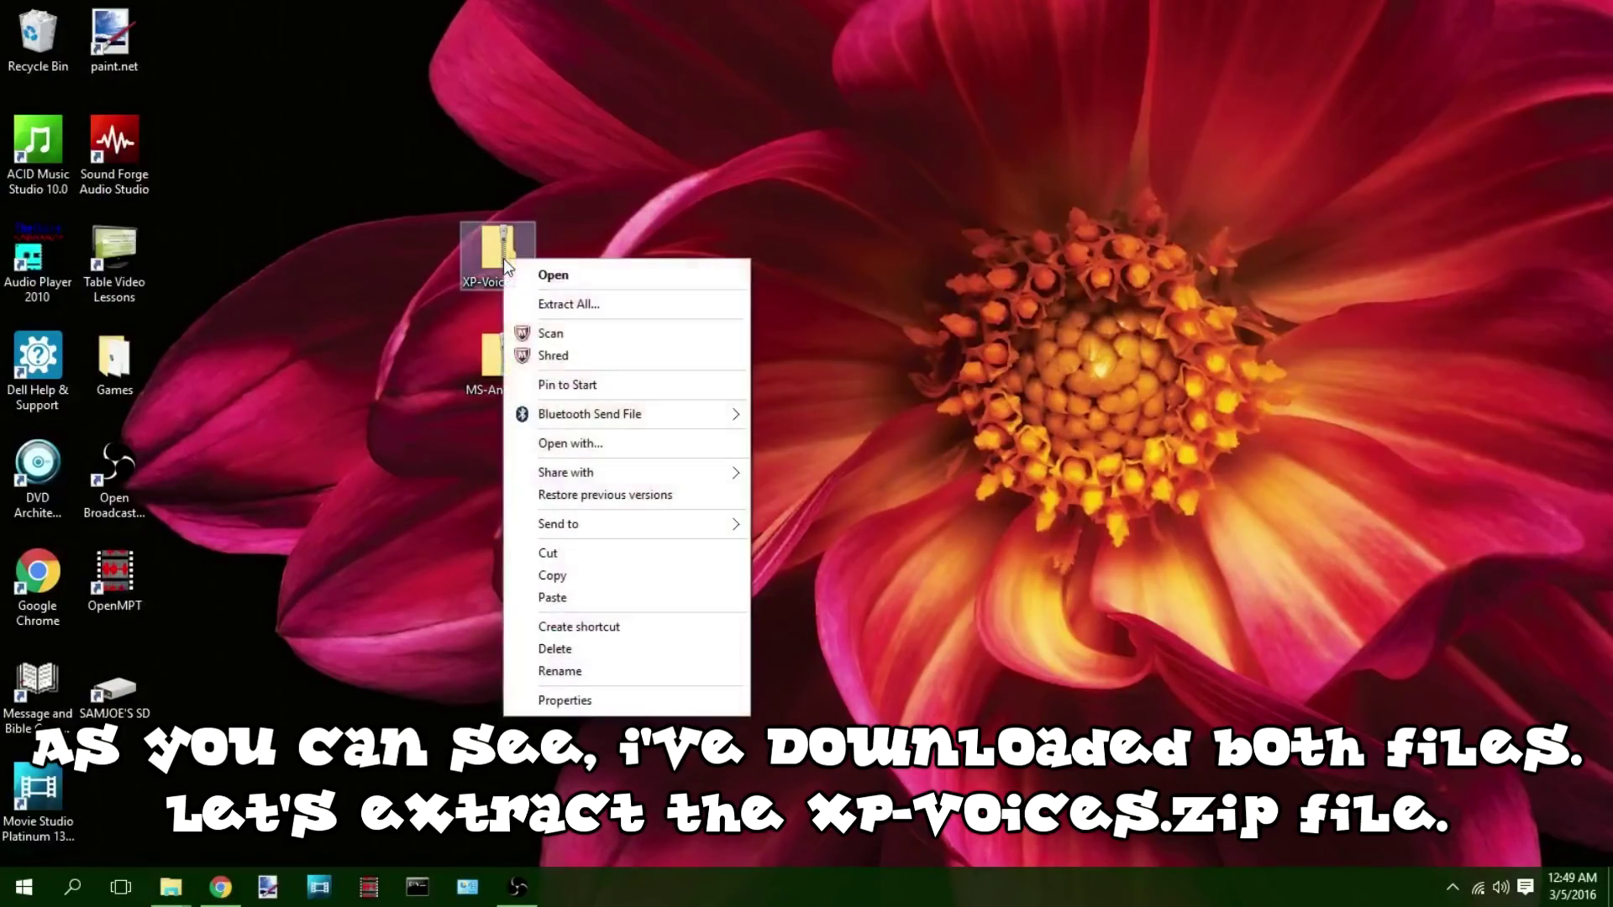
pyautogui.click(573, 304)
pyautogui.click(997, 640)
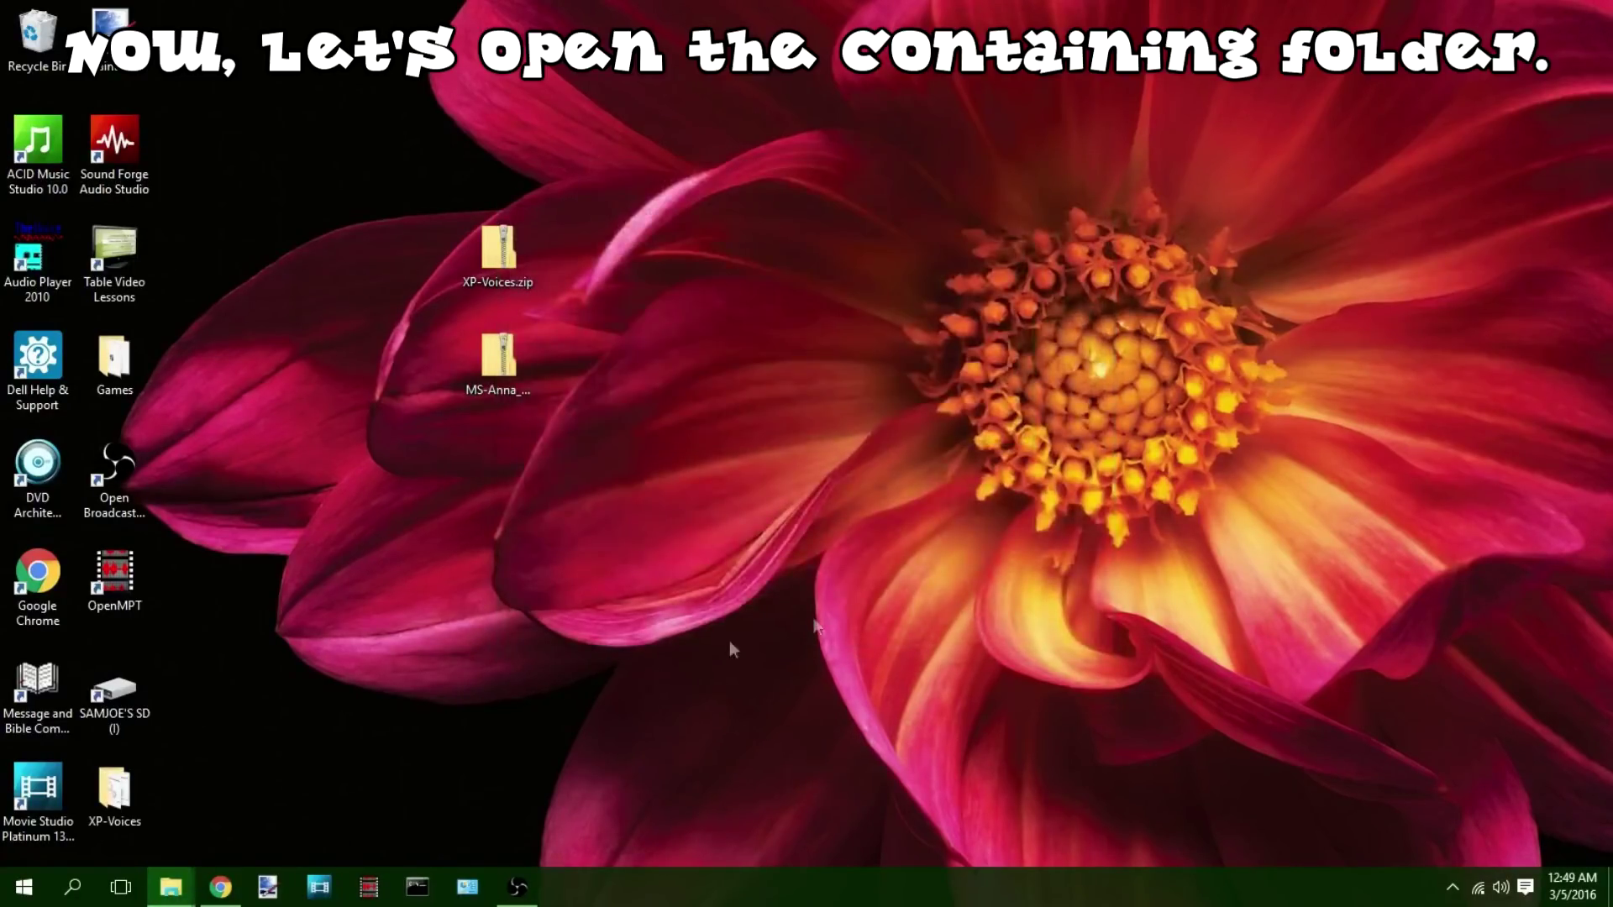
# - Open the extracted XP-Voices folder and display its contents as extra large icons
pyautogui.doubleClick(114, 797)
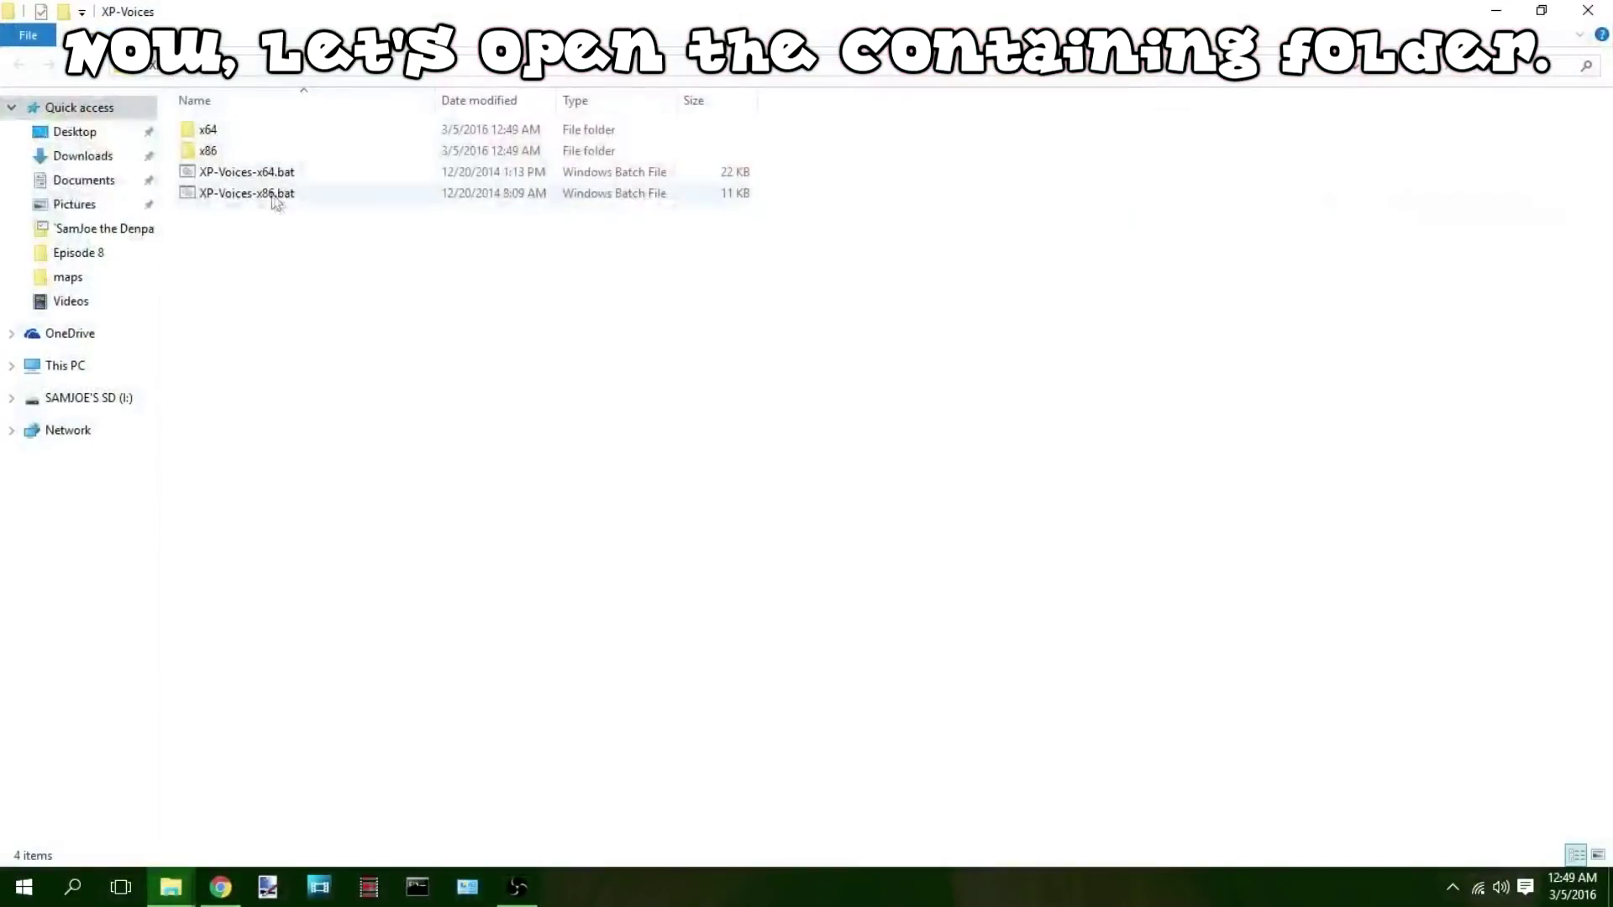
pyautogui.rightClick(318, 300)
pyautogui.moveTo(387, 309)
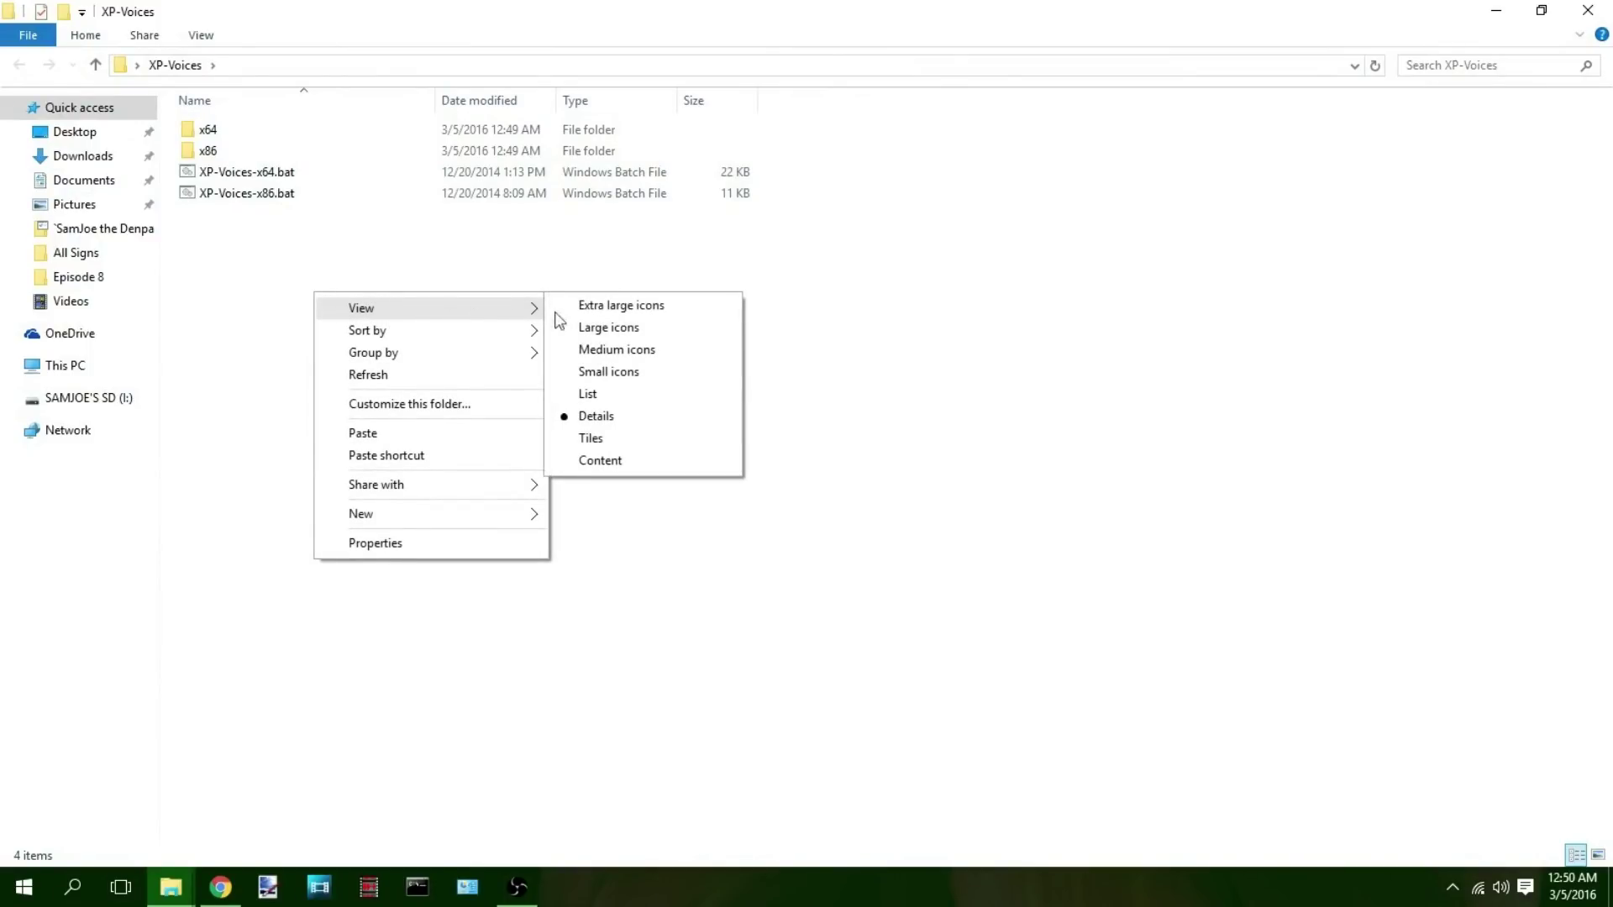
pyautogui.click(601, 309)
# - Run XP-Voices-x64.bat as administrator, let the script continue, and dismiss its RegSvr32 dialogs
pyautogui.rightClick(901, 311)
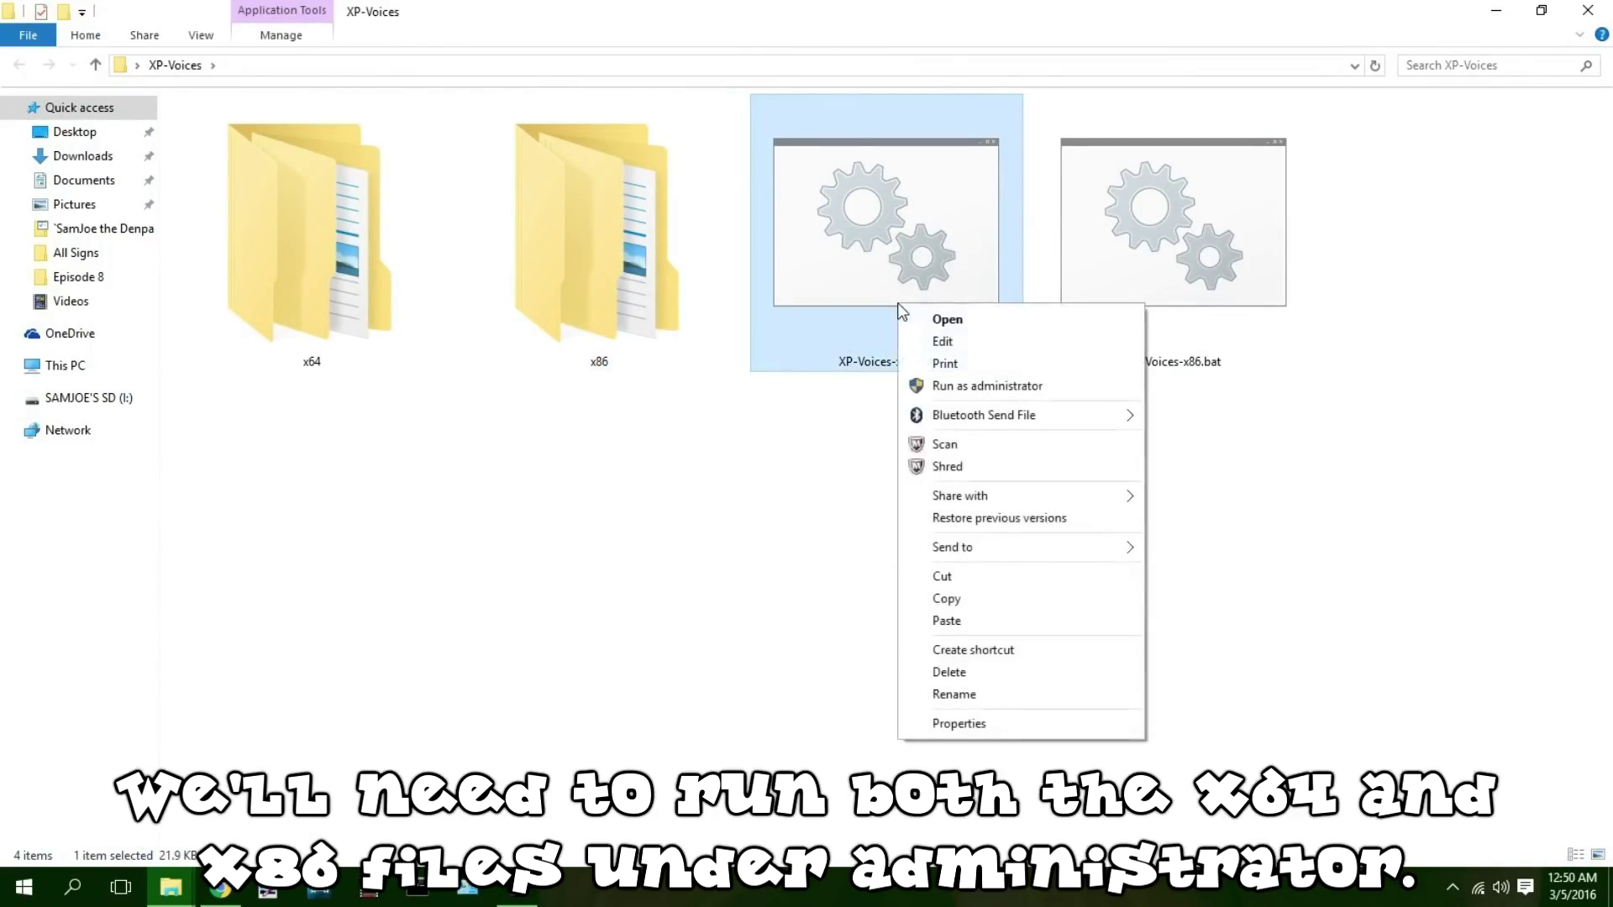
pyautogui.click(975, 388)
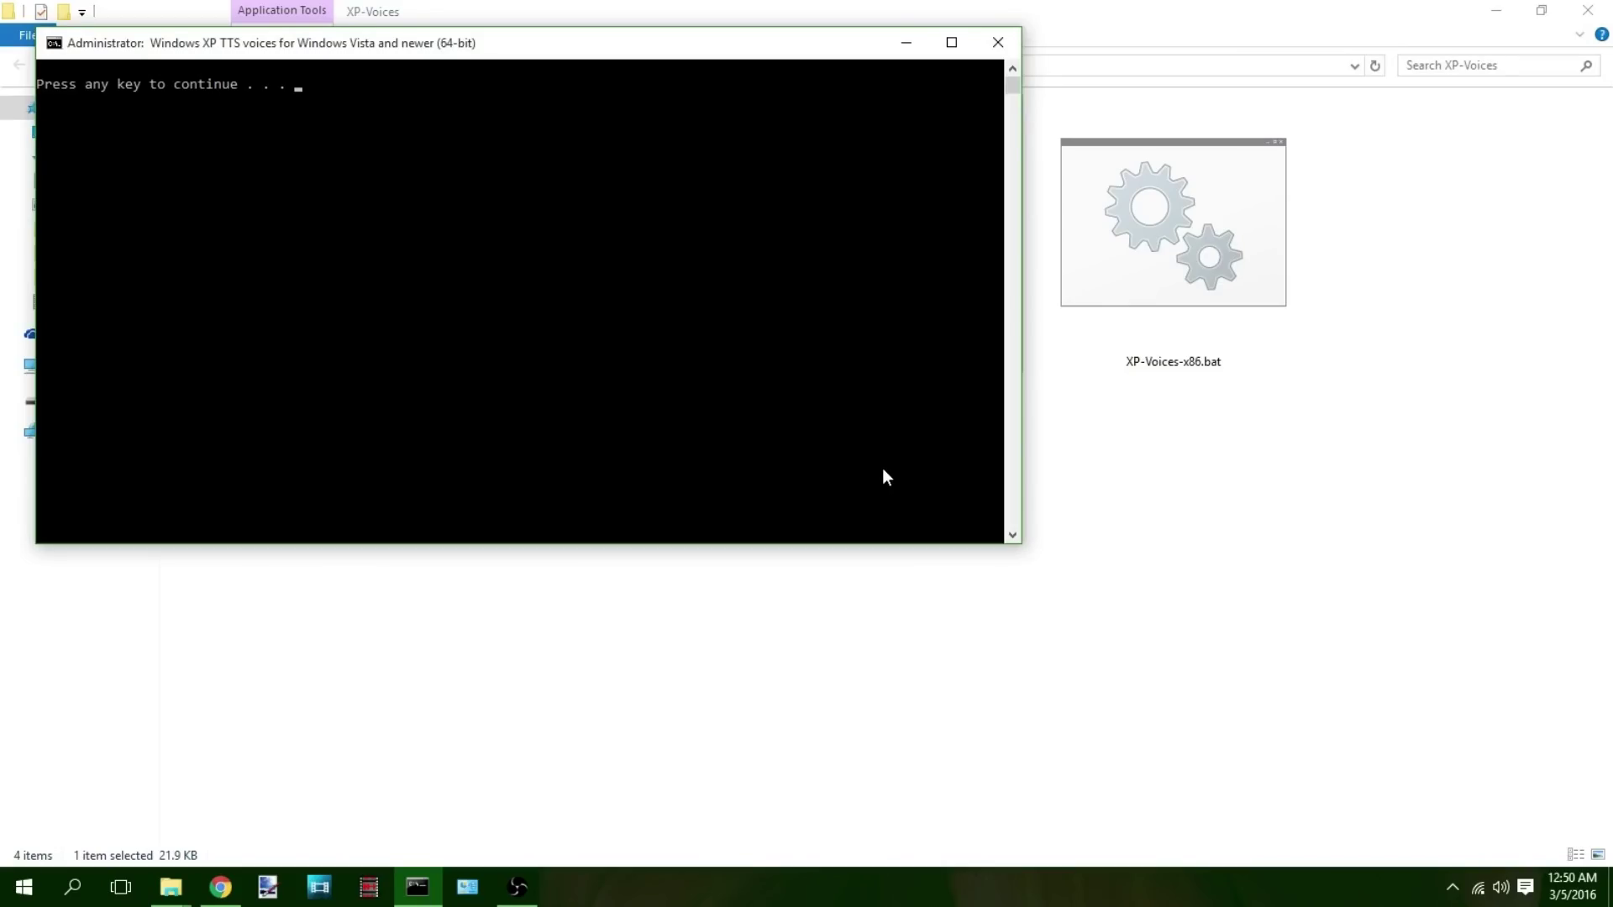
pyautogui.press('Return')
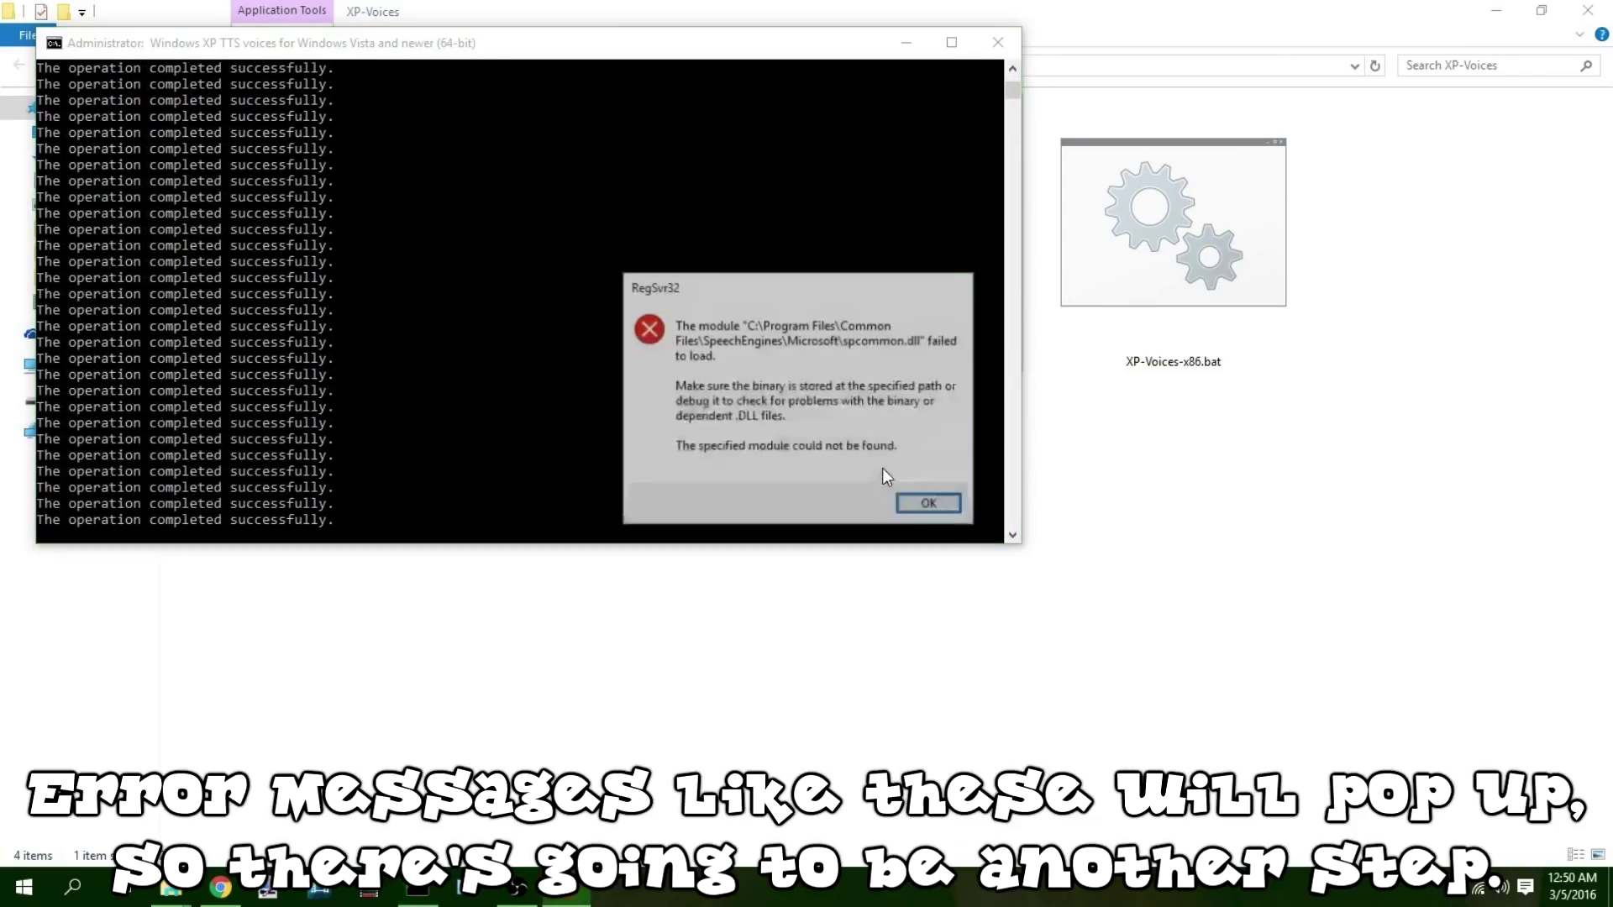
pyautogui.click(931, 505)
pyautogui.click(931, 505)
pyautogui.click(931, 505)
pyautogui.click(931, 506)
# - Run XP-Voices-x86.bat as administrator, let the script continue, and dismiss its RegSvr32 dialog
pyautogui.click(1214, 263)
pyautogui.rightClick(1210, 268)
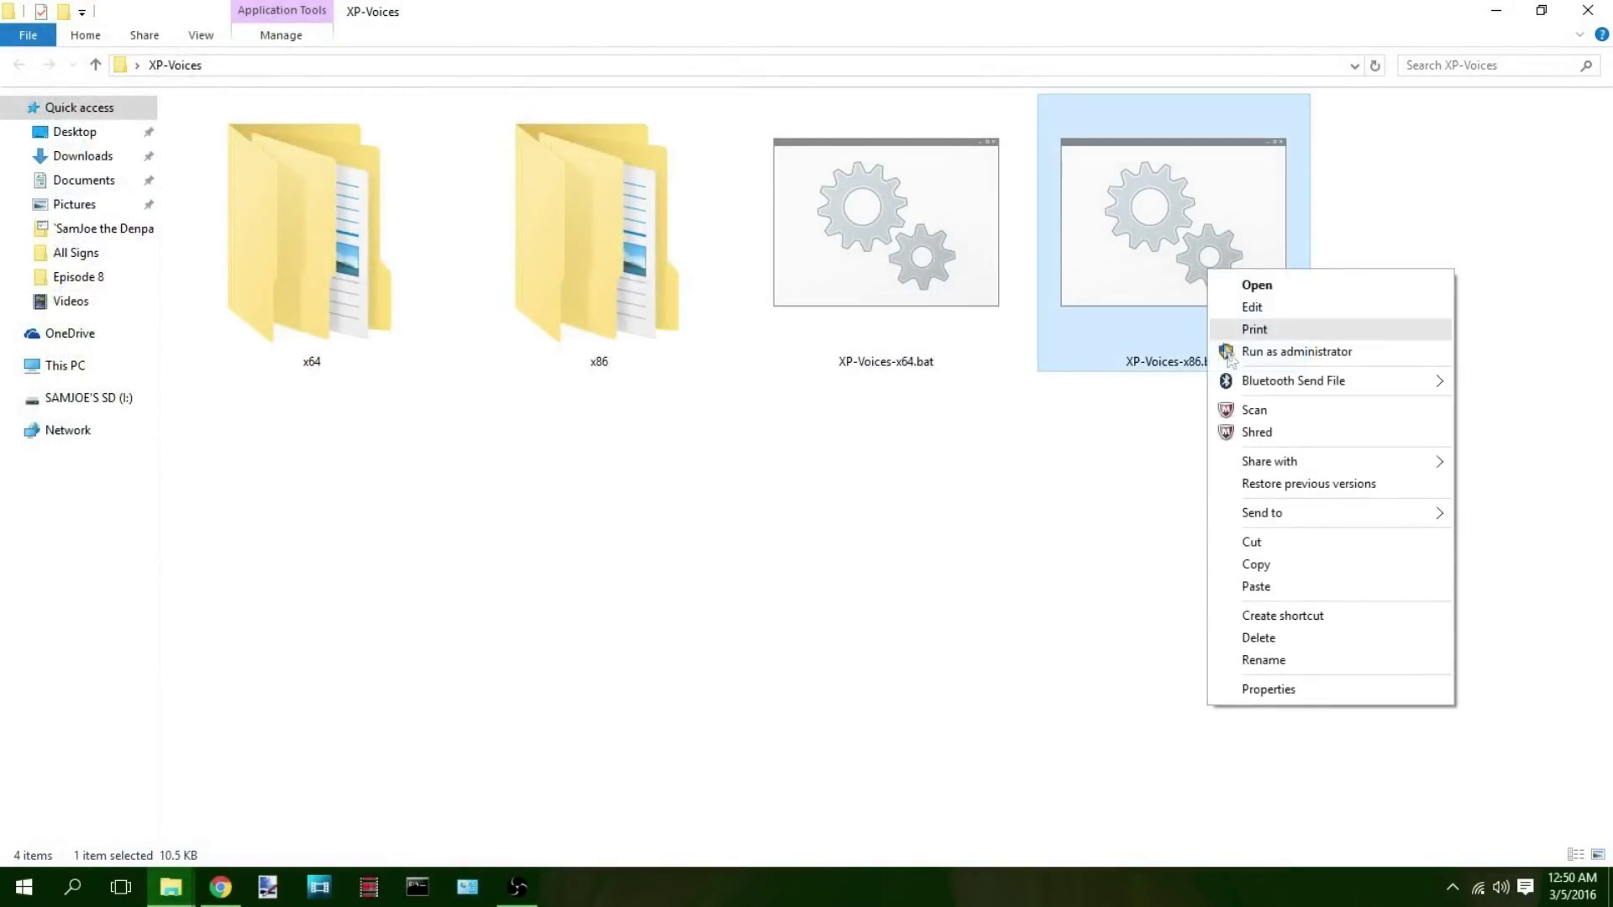
pyautogui.click(1260, 353)
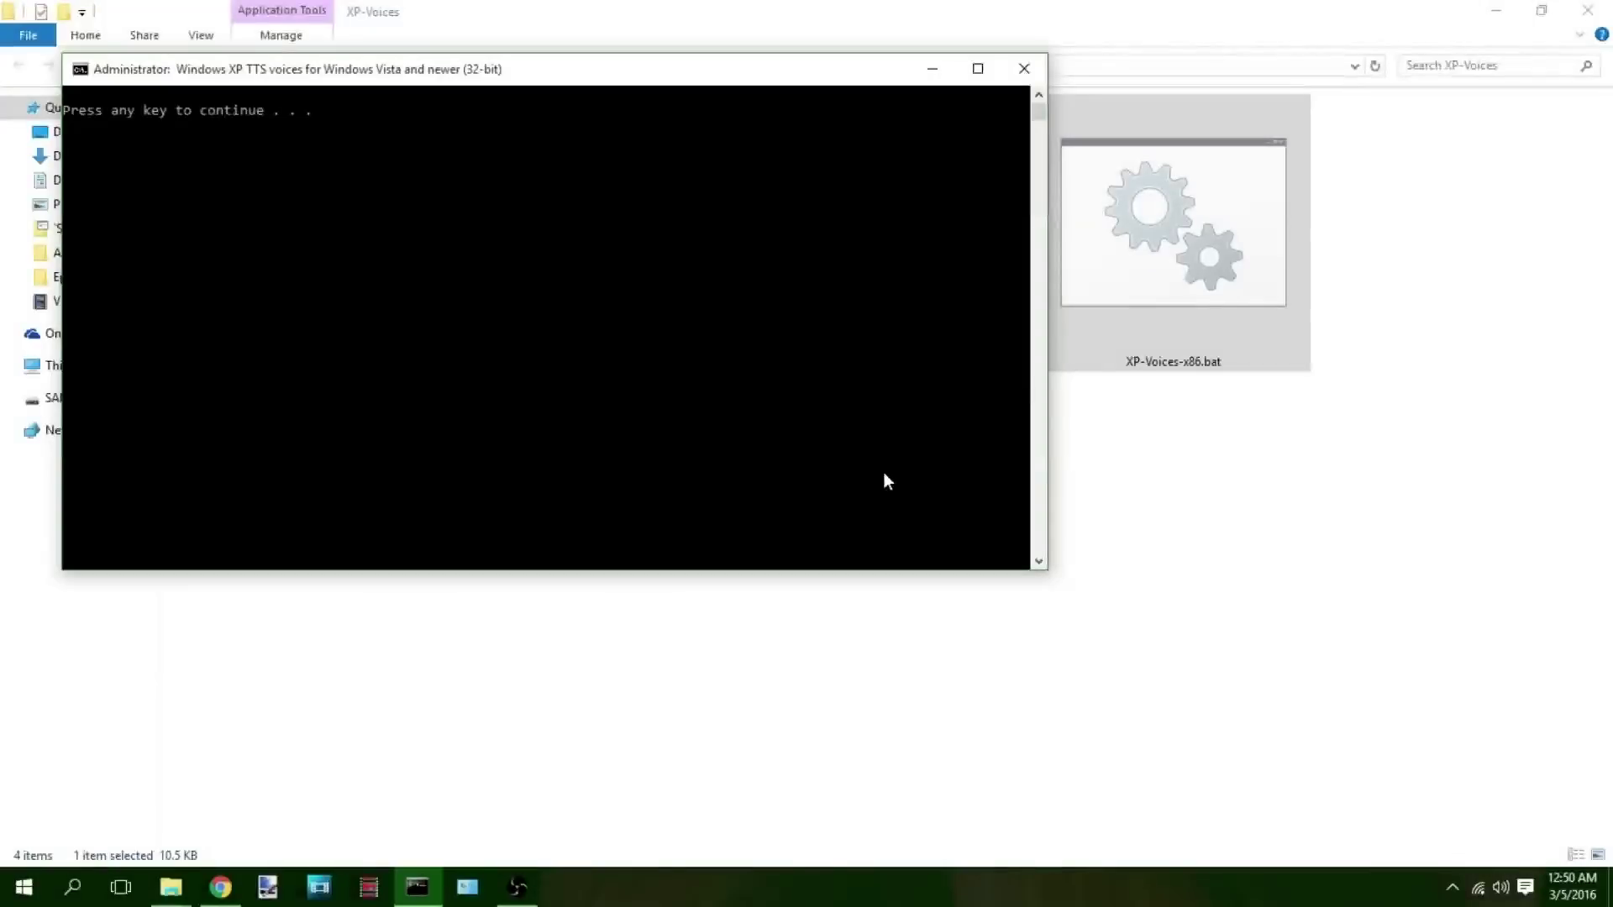
pyautogui.press('Return')
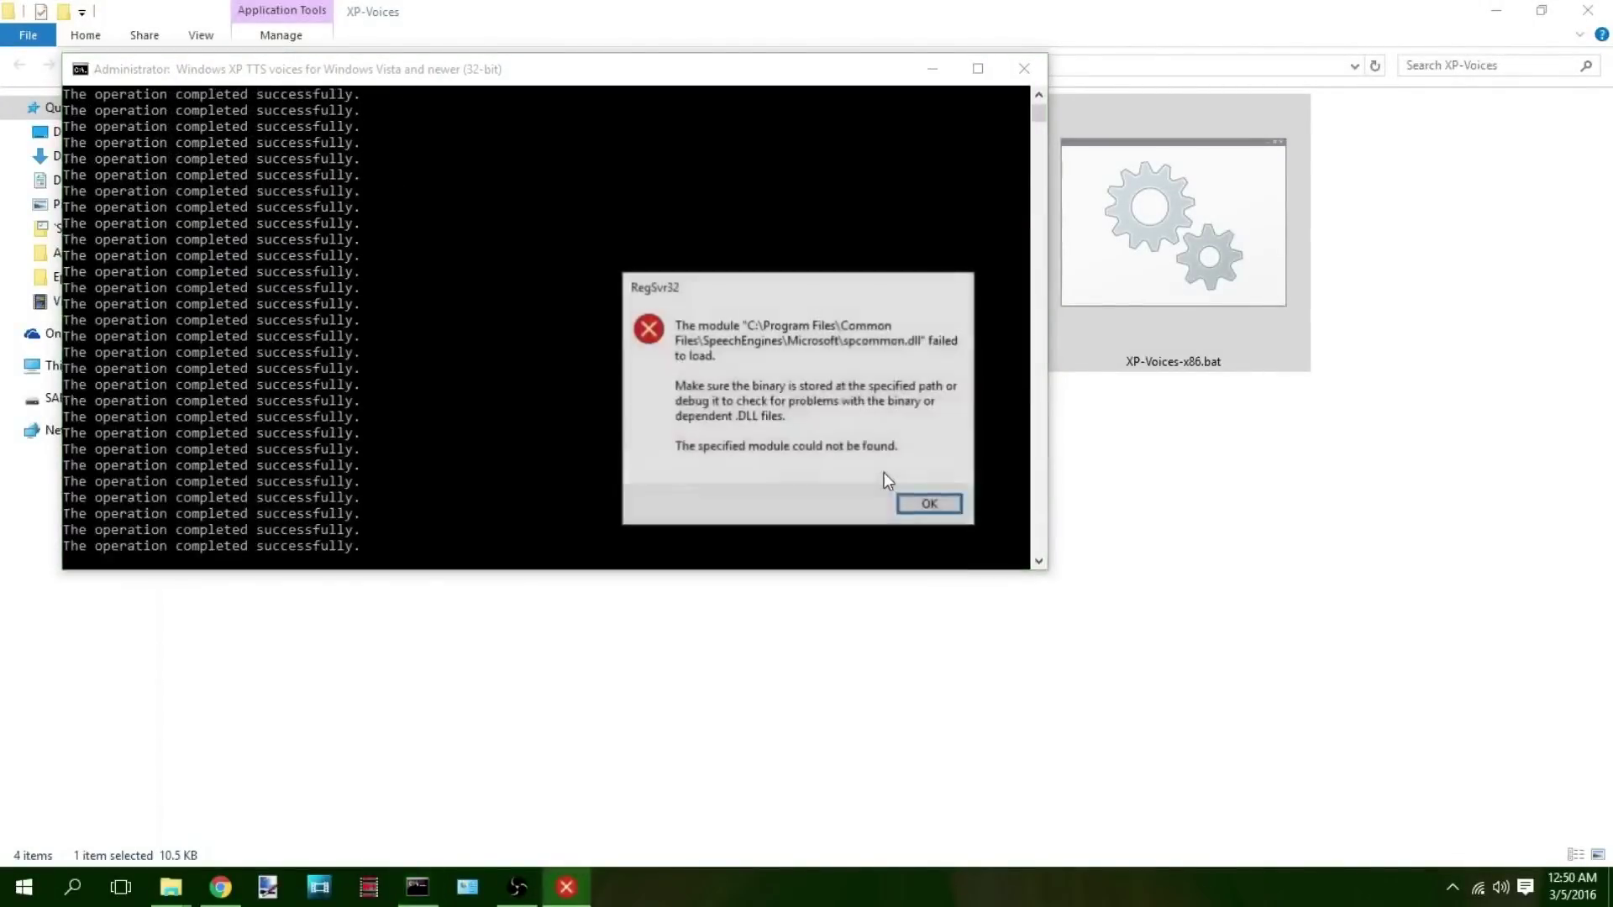
pyautogui.click(933, 504)
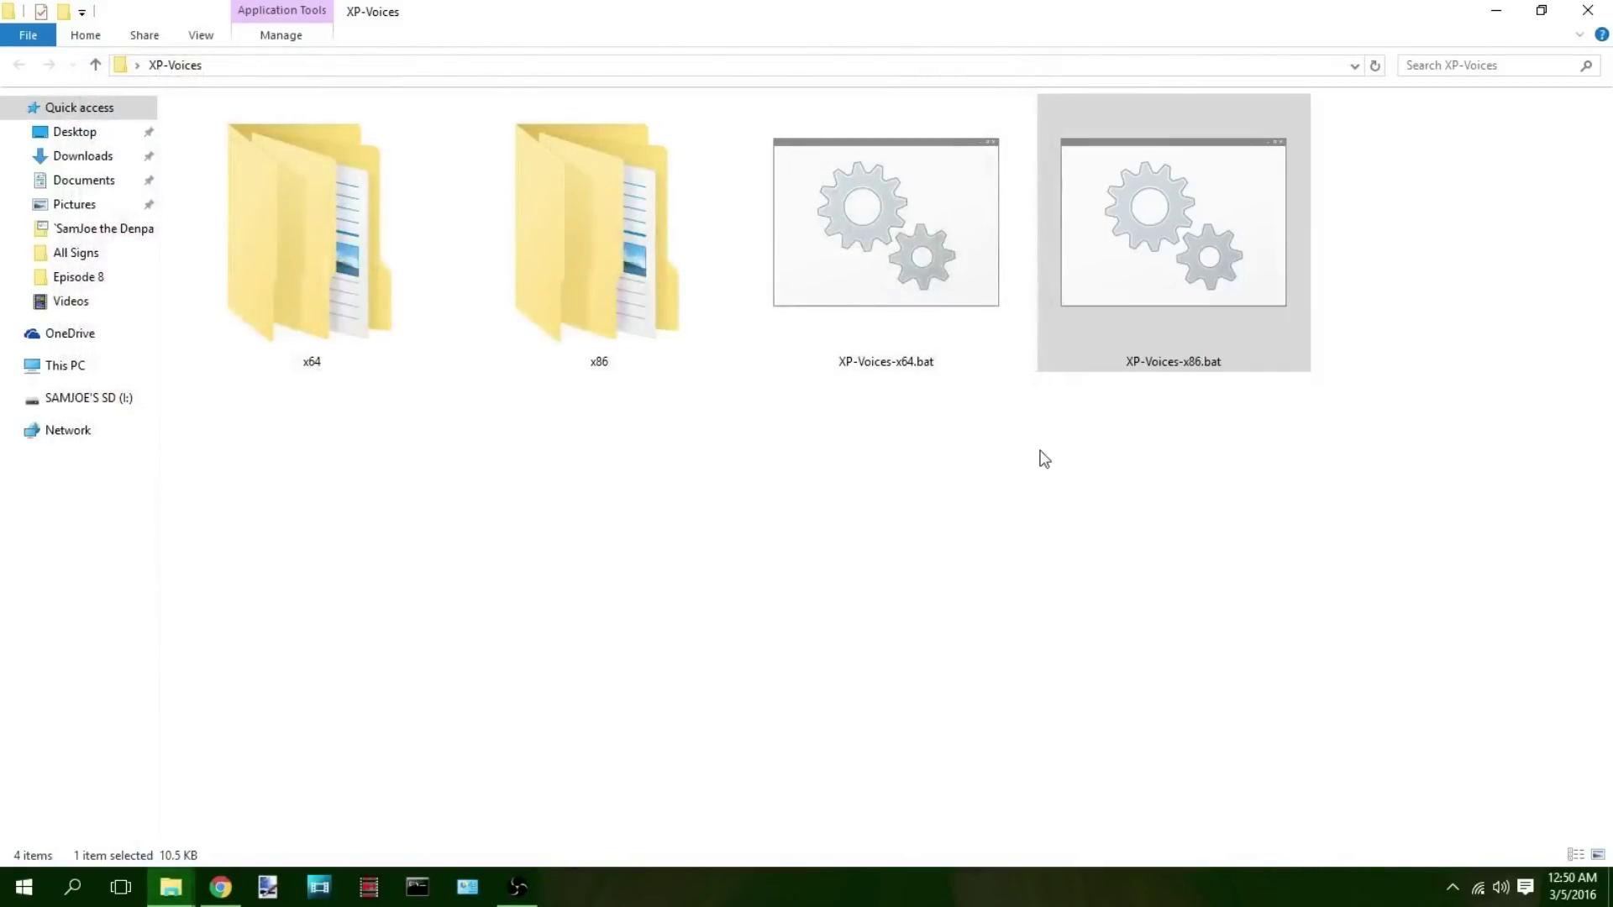
pyautogui.click(1537, 318)
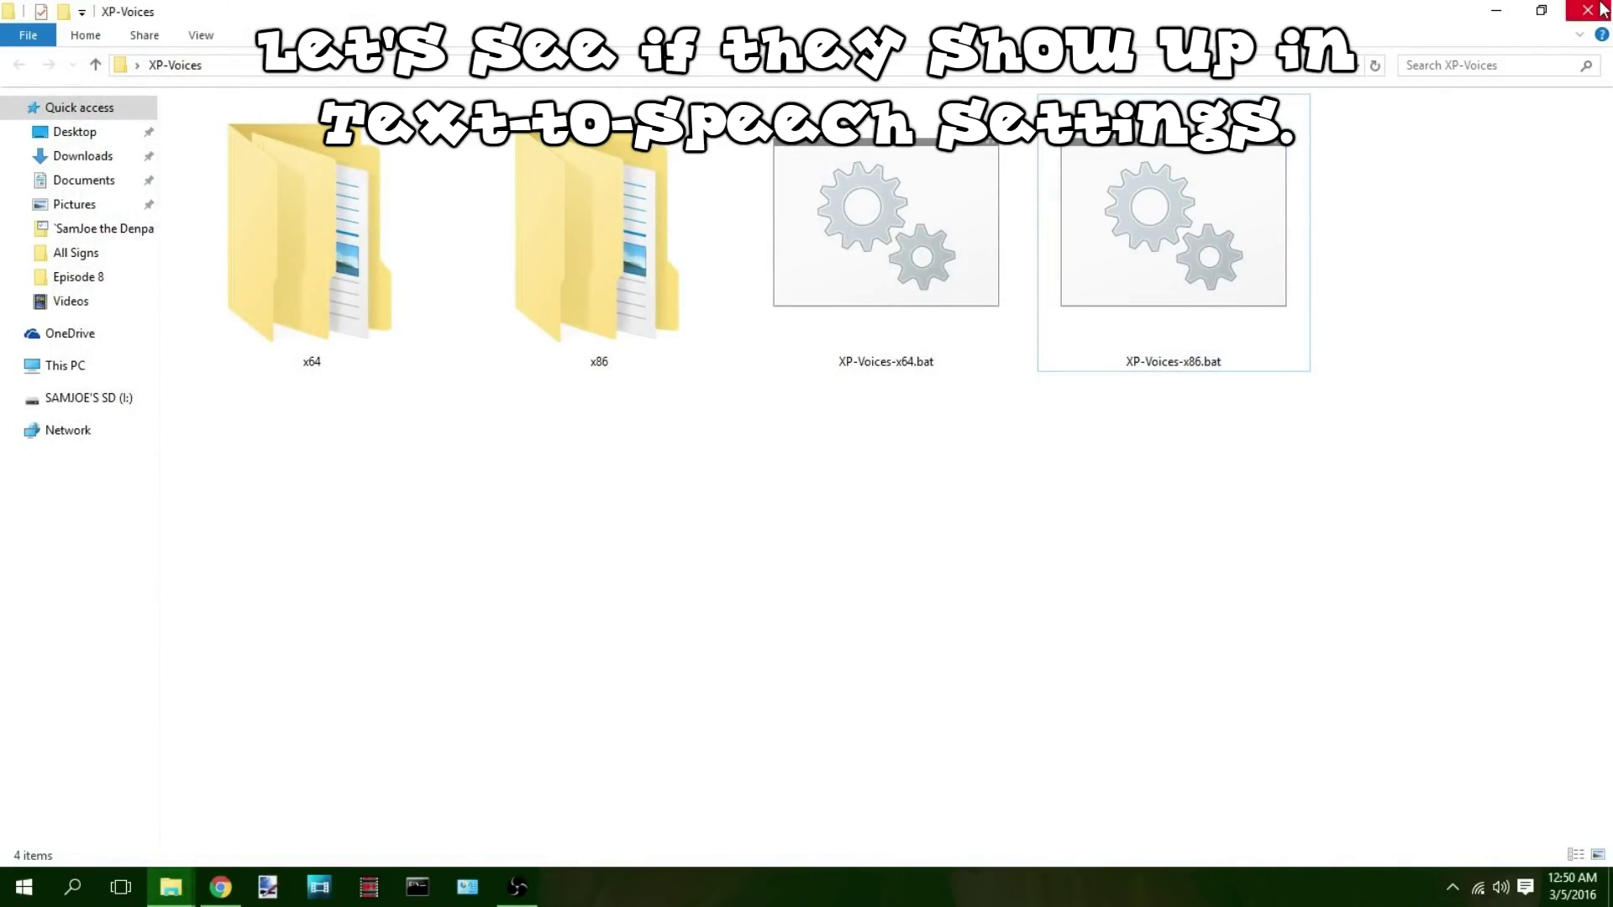
# - Minimize the XP-Voices folder and search for "text" to open the text-to-speech settings
pyautogui.click(1483, 10)
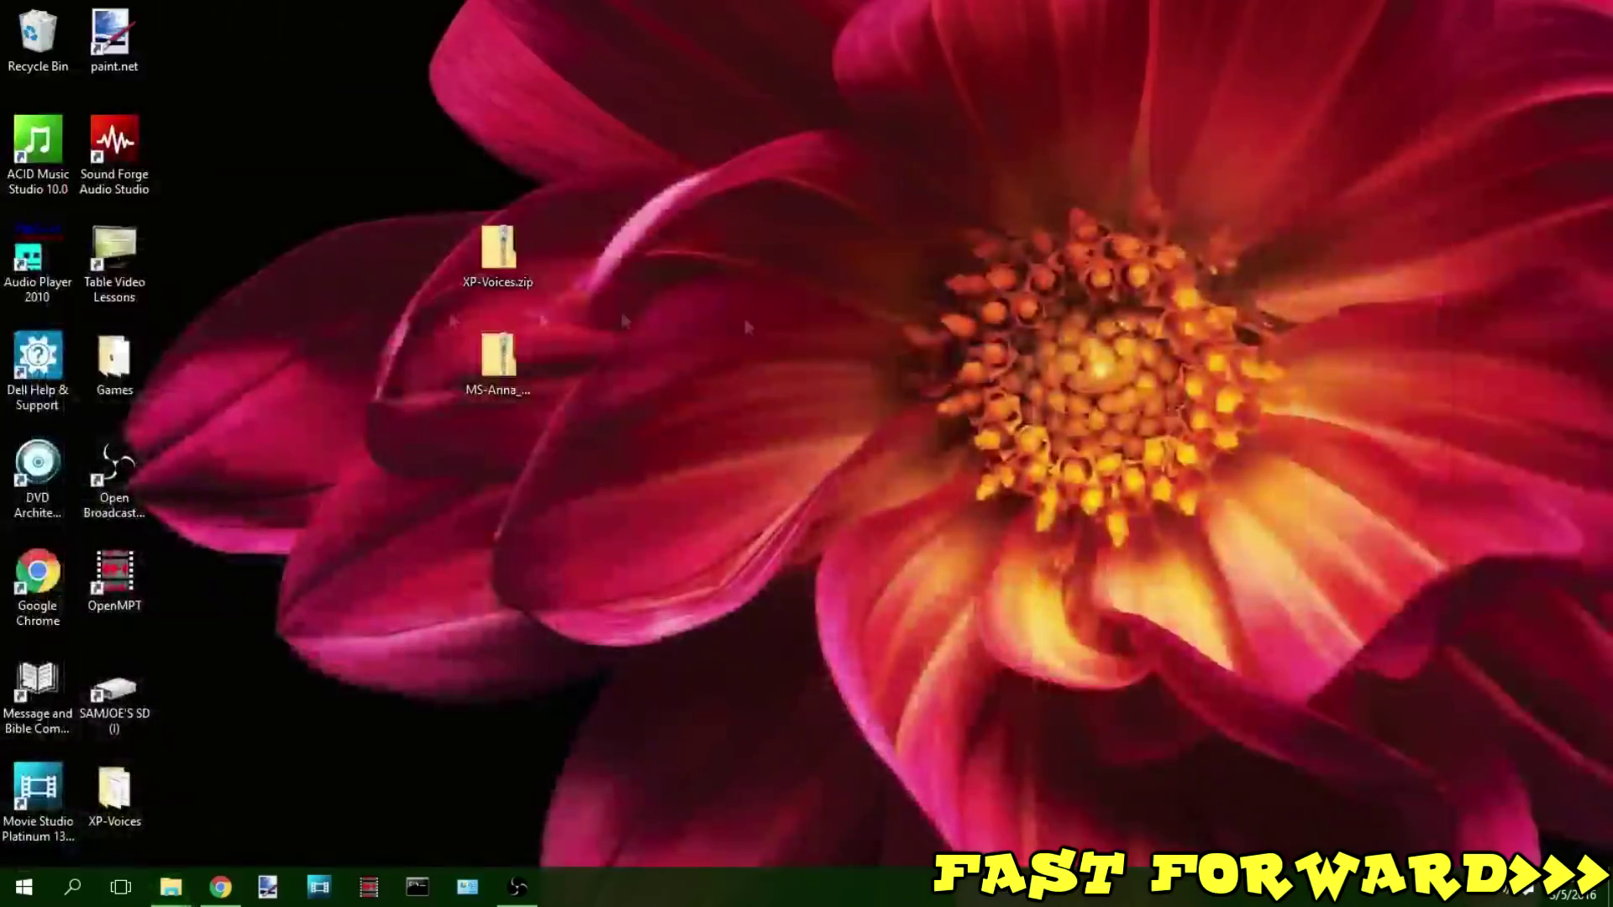
pyautogui.click(24, 887)
pyautogui.write('text')
pyautogui.click(173, 435)
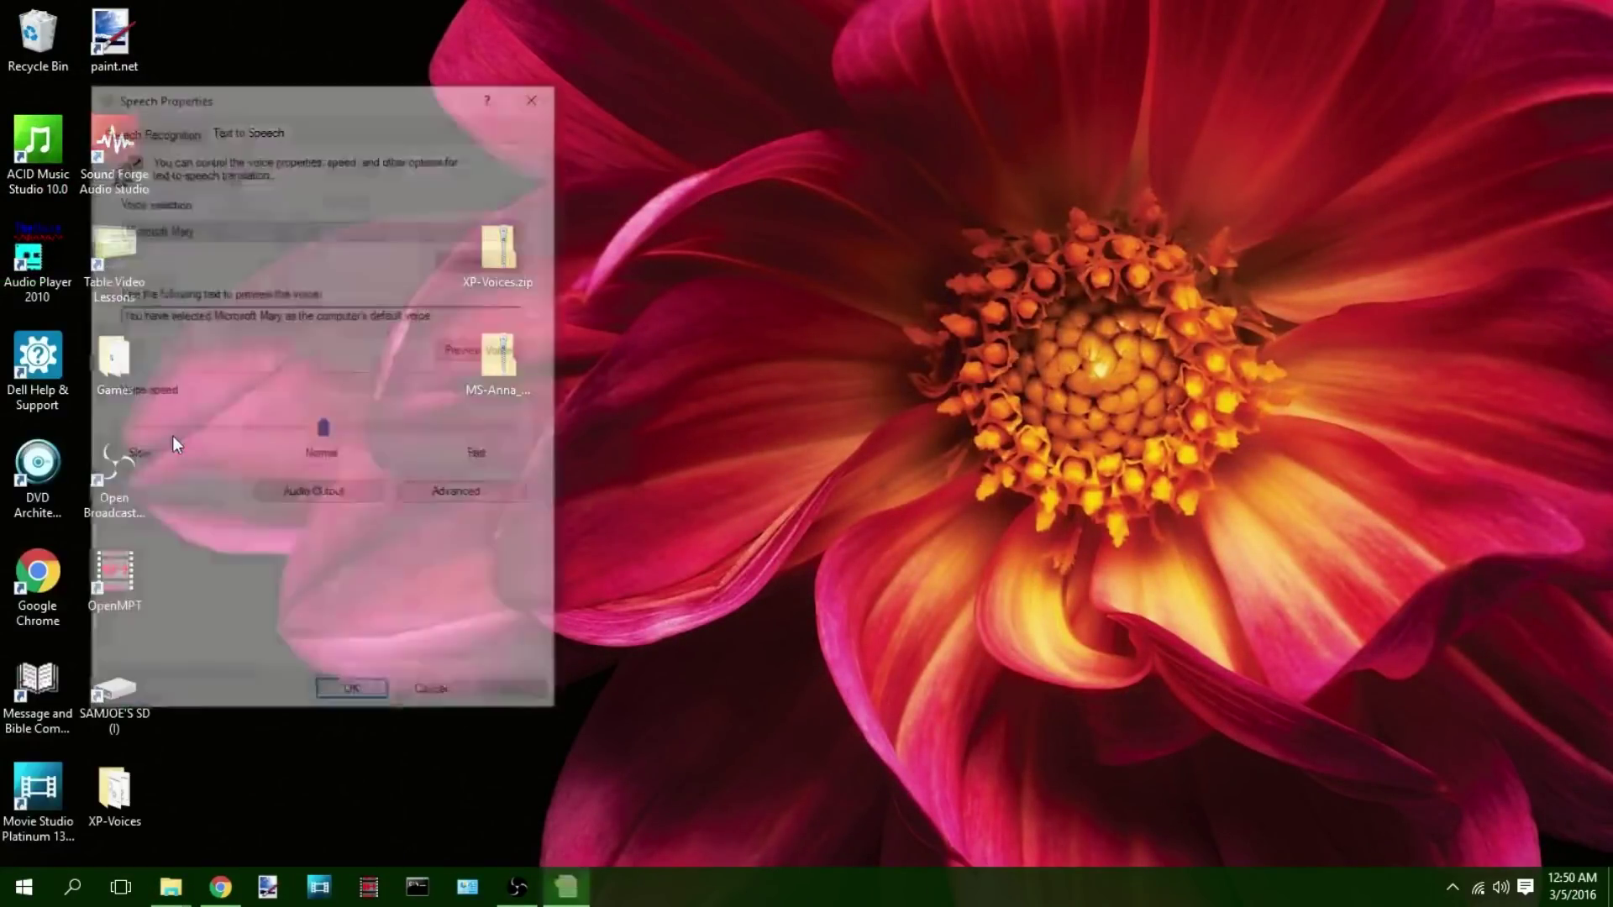
# - Test the Microsoft Sam voice in Speech Properties and dismiss the resulting dialog
pyautogui.click(324, 242)
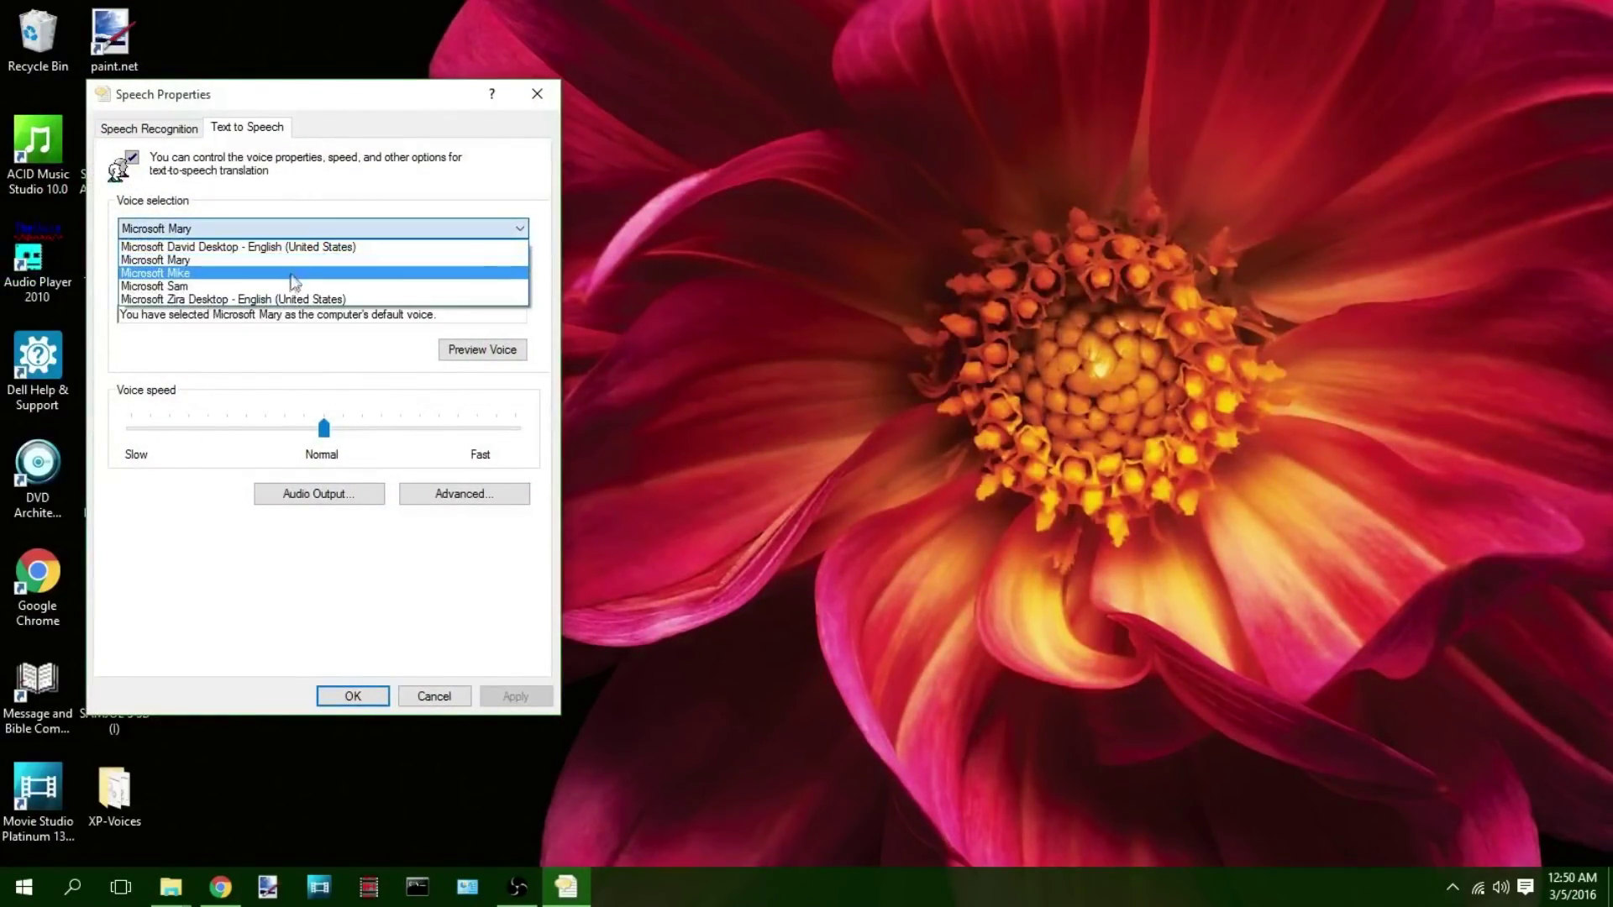
pyautogui.click(318, 285)
pyautogui.click(985, 513)
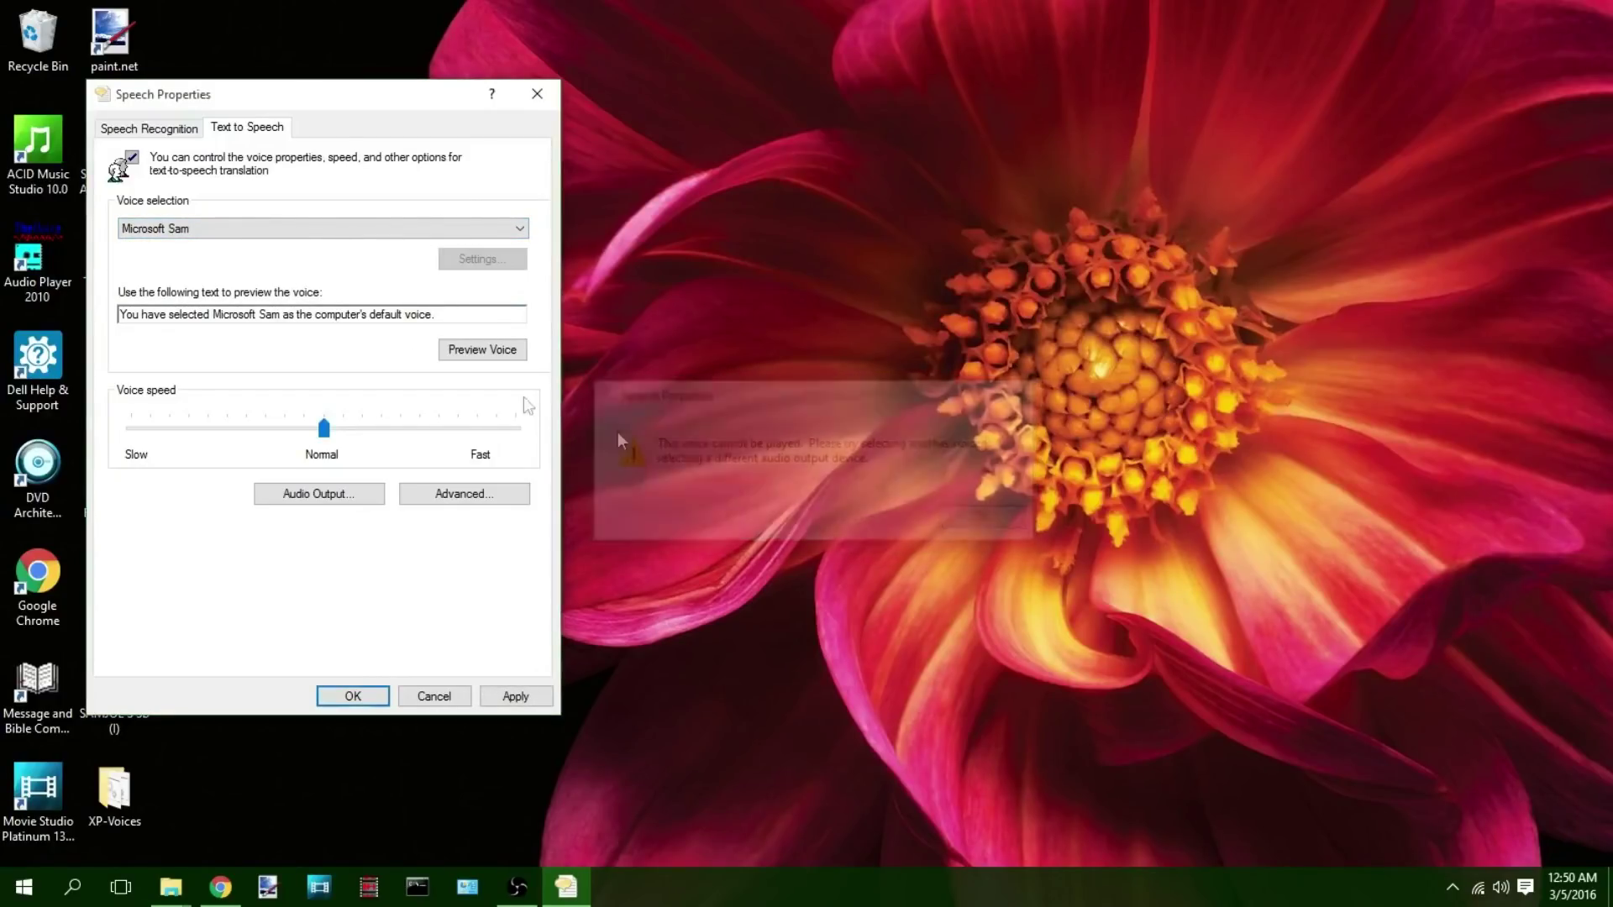
pyautogui.click(198, 227)
pyautogui.click(198, 283)
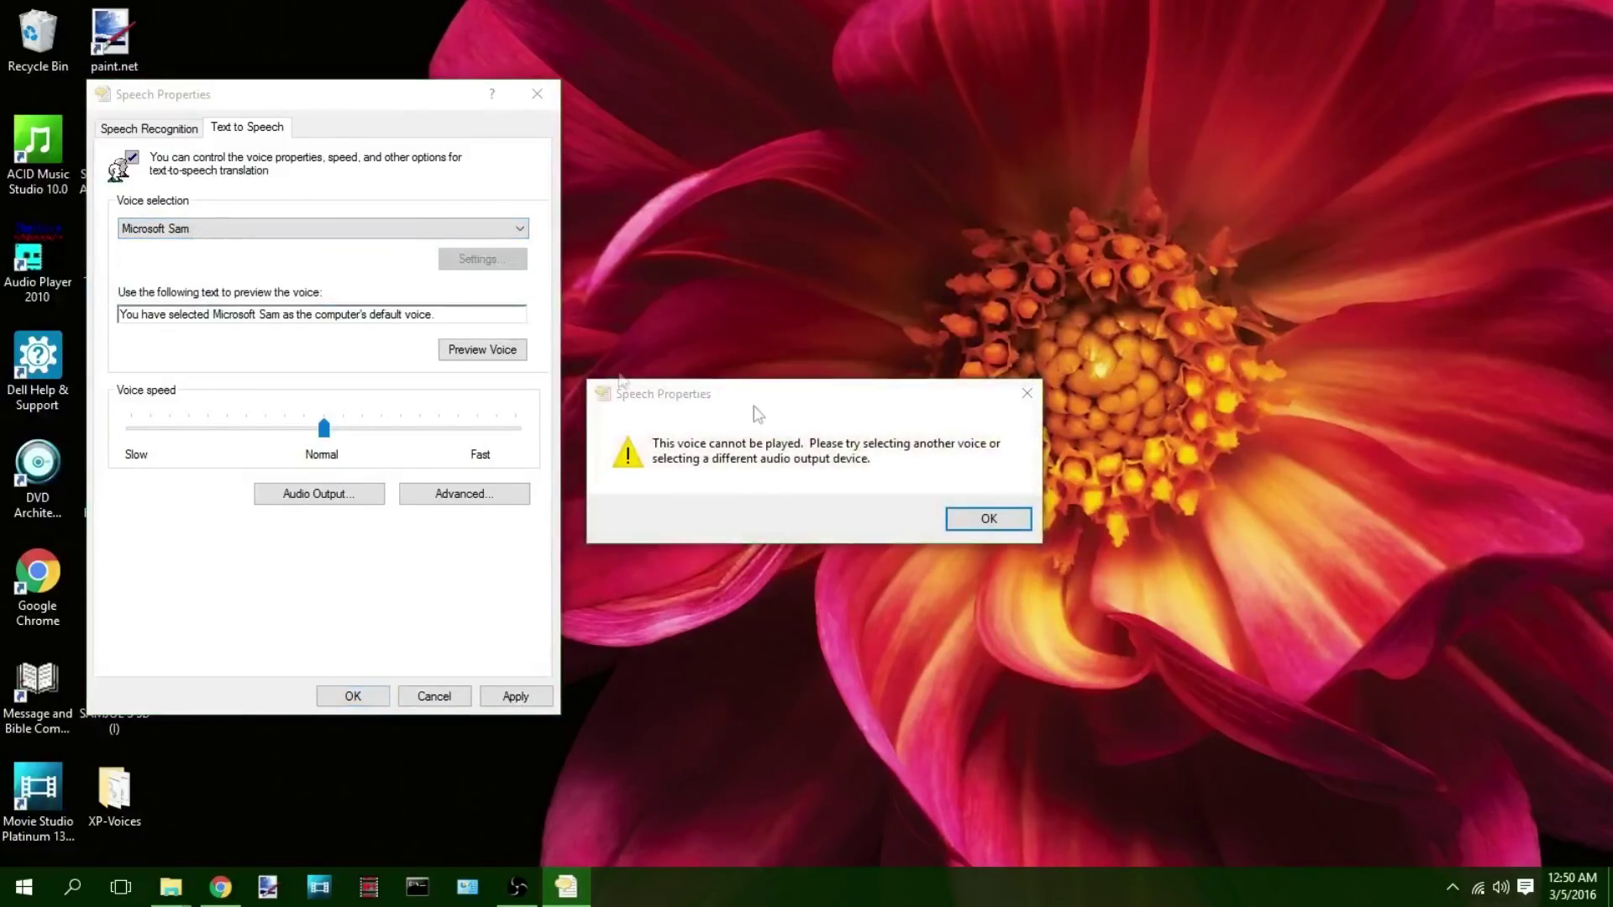
pyautogui.click(989, 519)
# - Test the Microsoft Mike voice and dismiss the resulting dialog
pyautogui.click(220, 230)
pyautogui.click(212, 271)
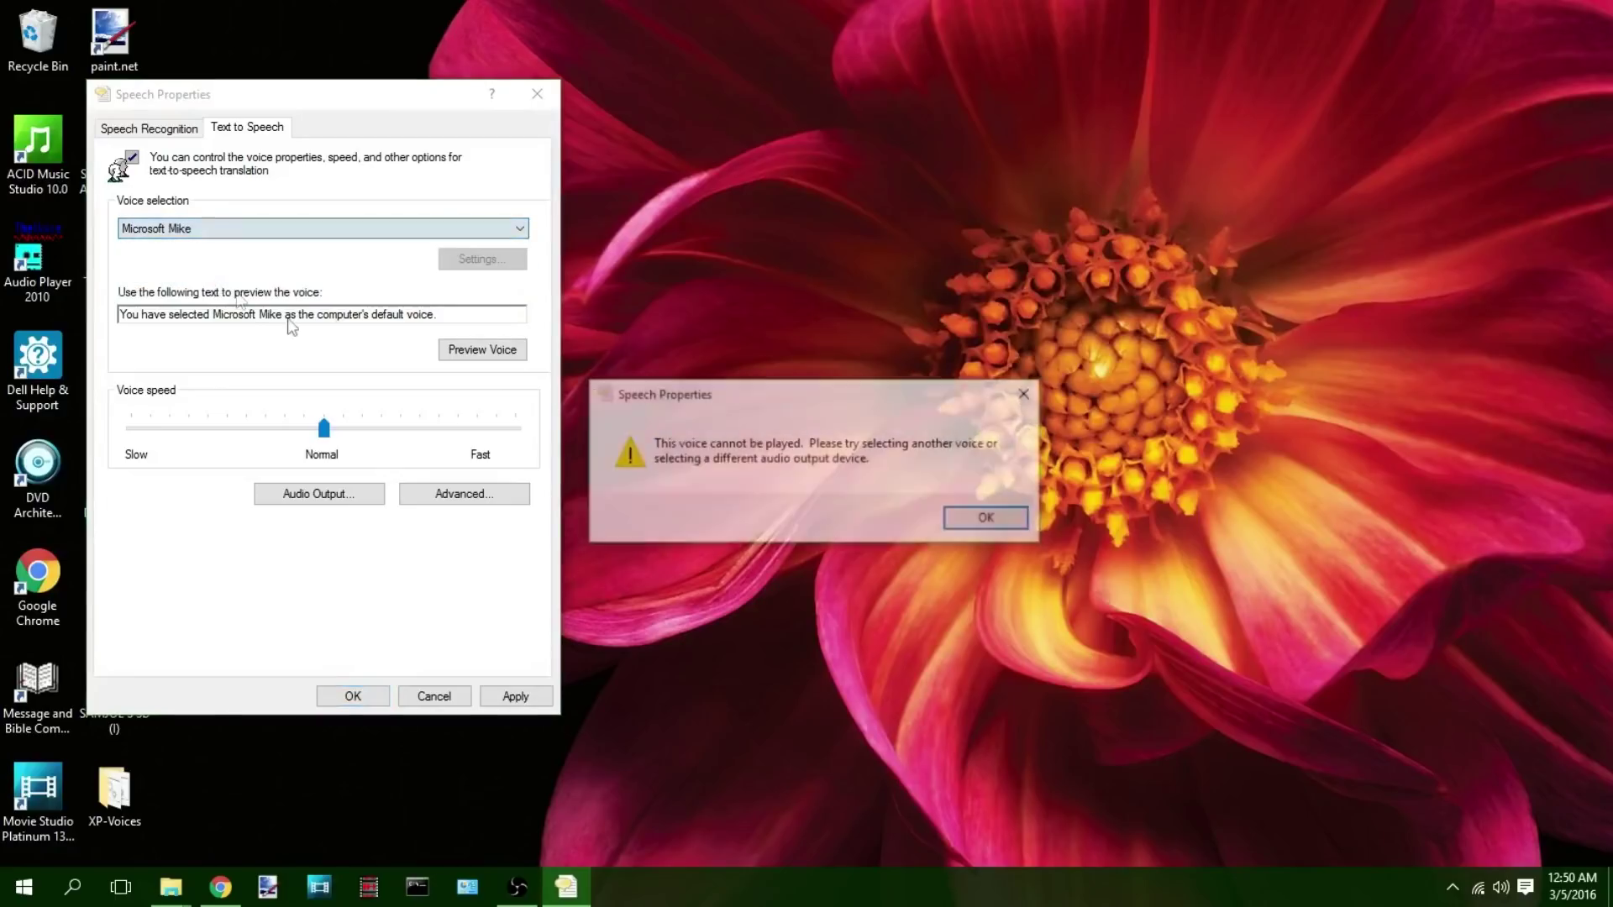
pyautogui.click(989, 518)
# - Test the Microsoft Mary voice, dismiss the resulting dialog, and close Speech Properties with Mary selected
pyautogui.click(220, 237)
pyautogui.click(216, 257)
pyautogui.click(983, 518)
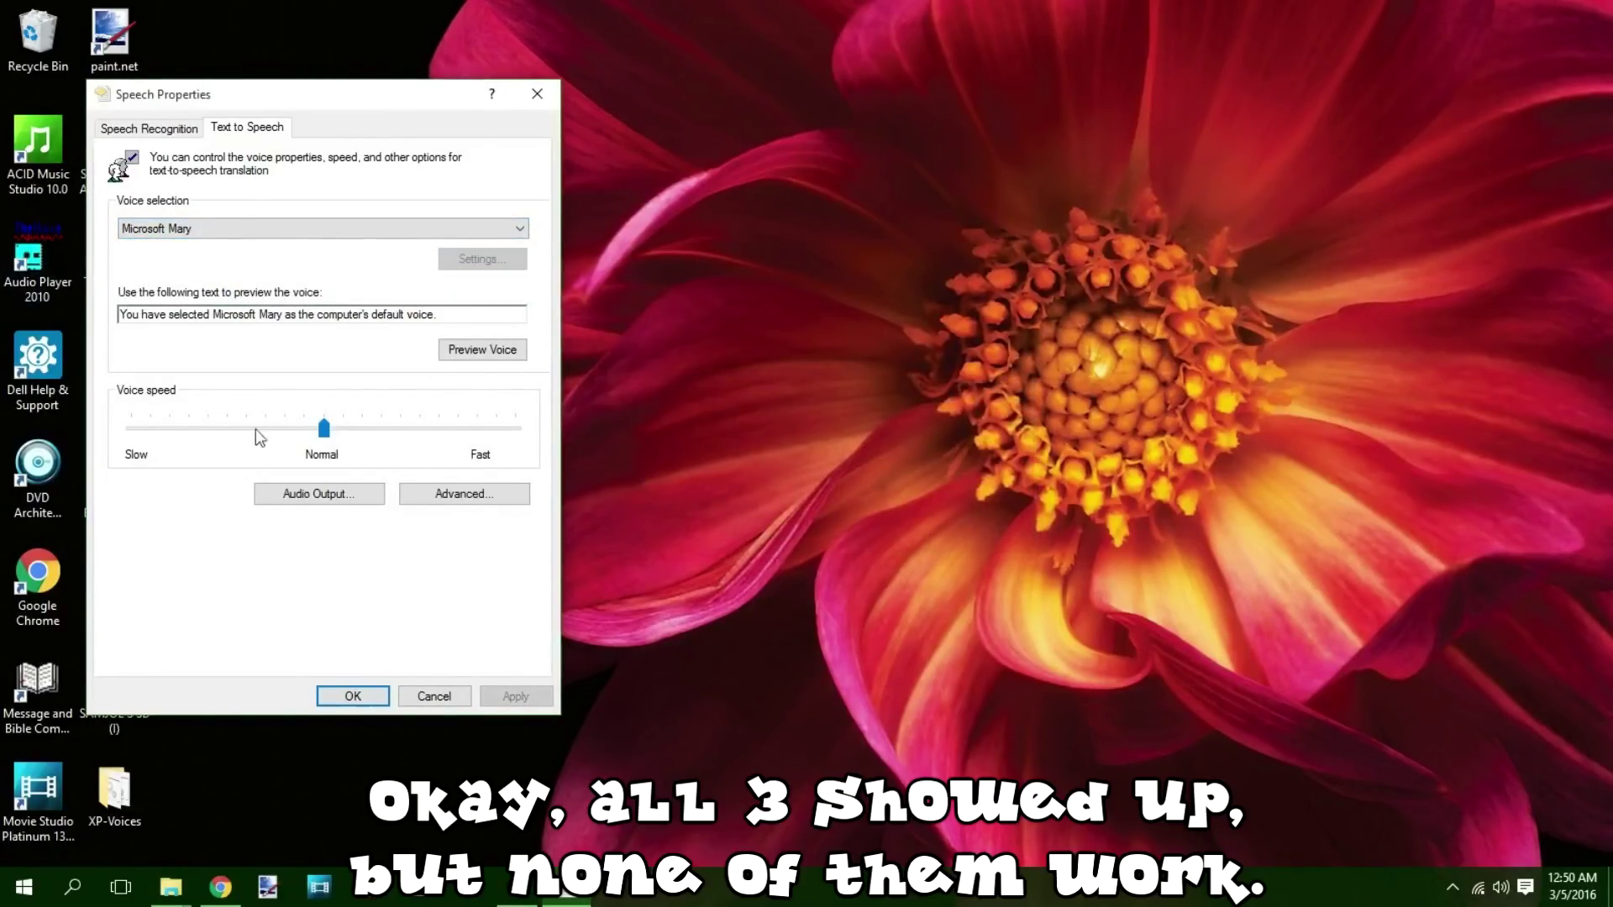
pyautogui.click(351, 699)
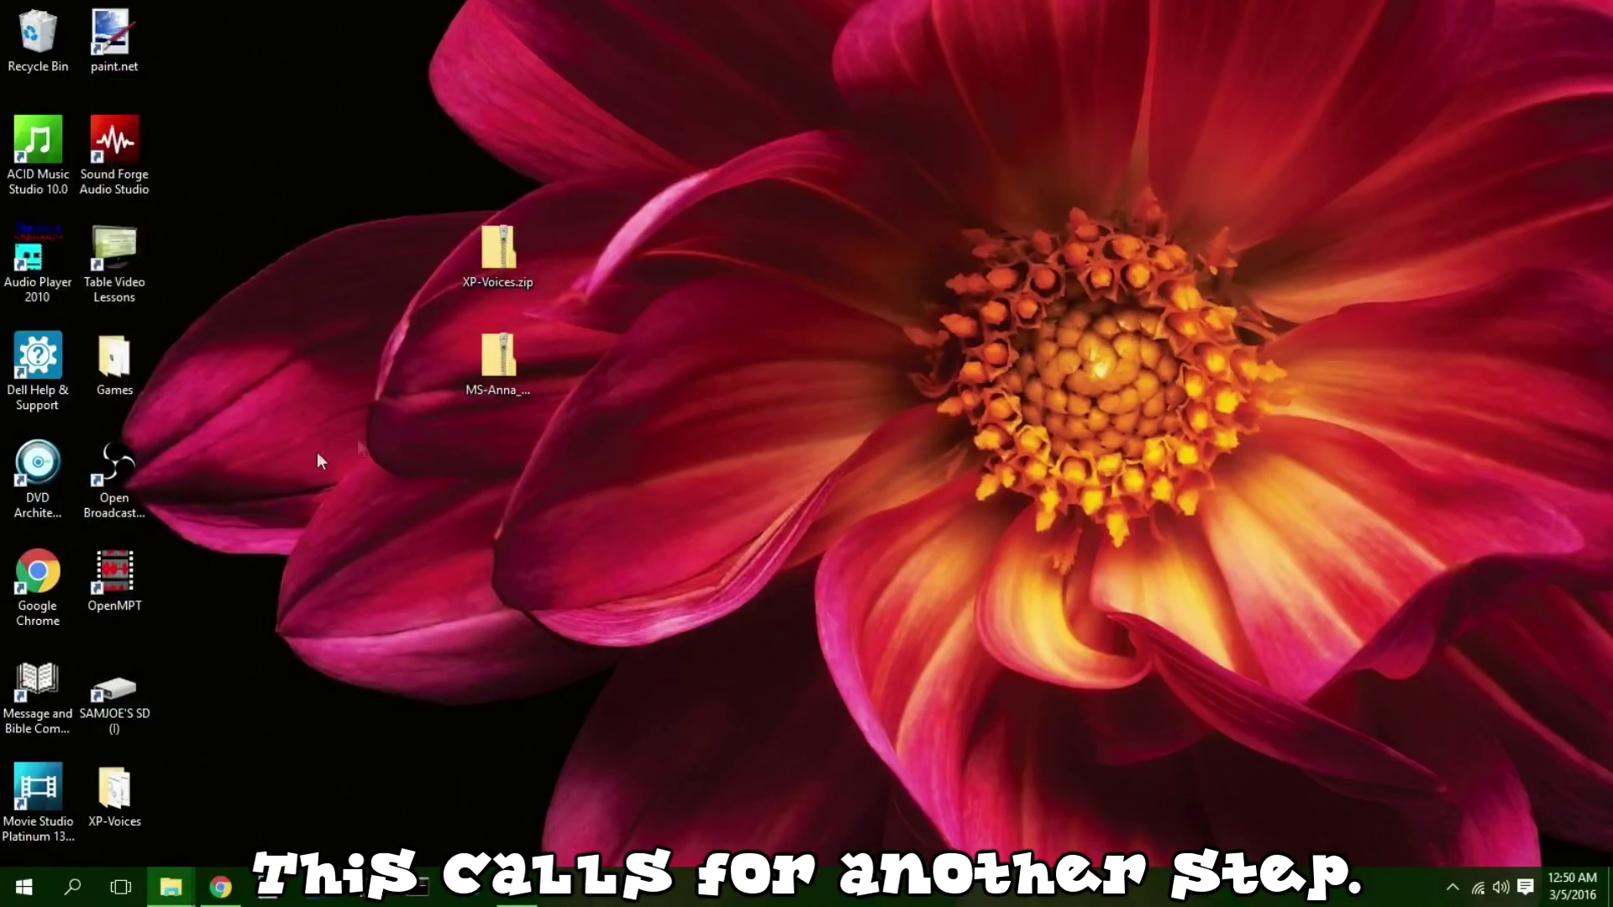
# - Open XP-Voices.zip from the desktop and go into its x64 folder
pyautogui.doubleClick(502, 279)
pyautogui.rightClick(312, 316)
pyautogui.moveTo(486, 332)
pyautogui.click(558, 332)
pyautogui.doubleClick(351, 230)
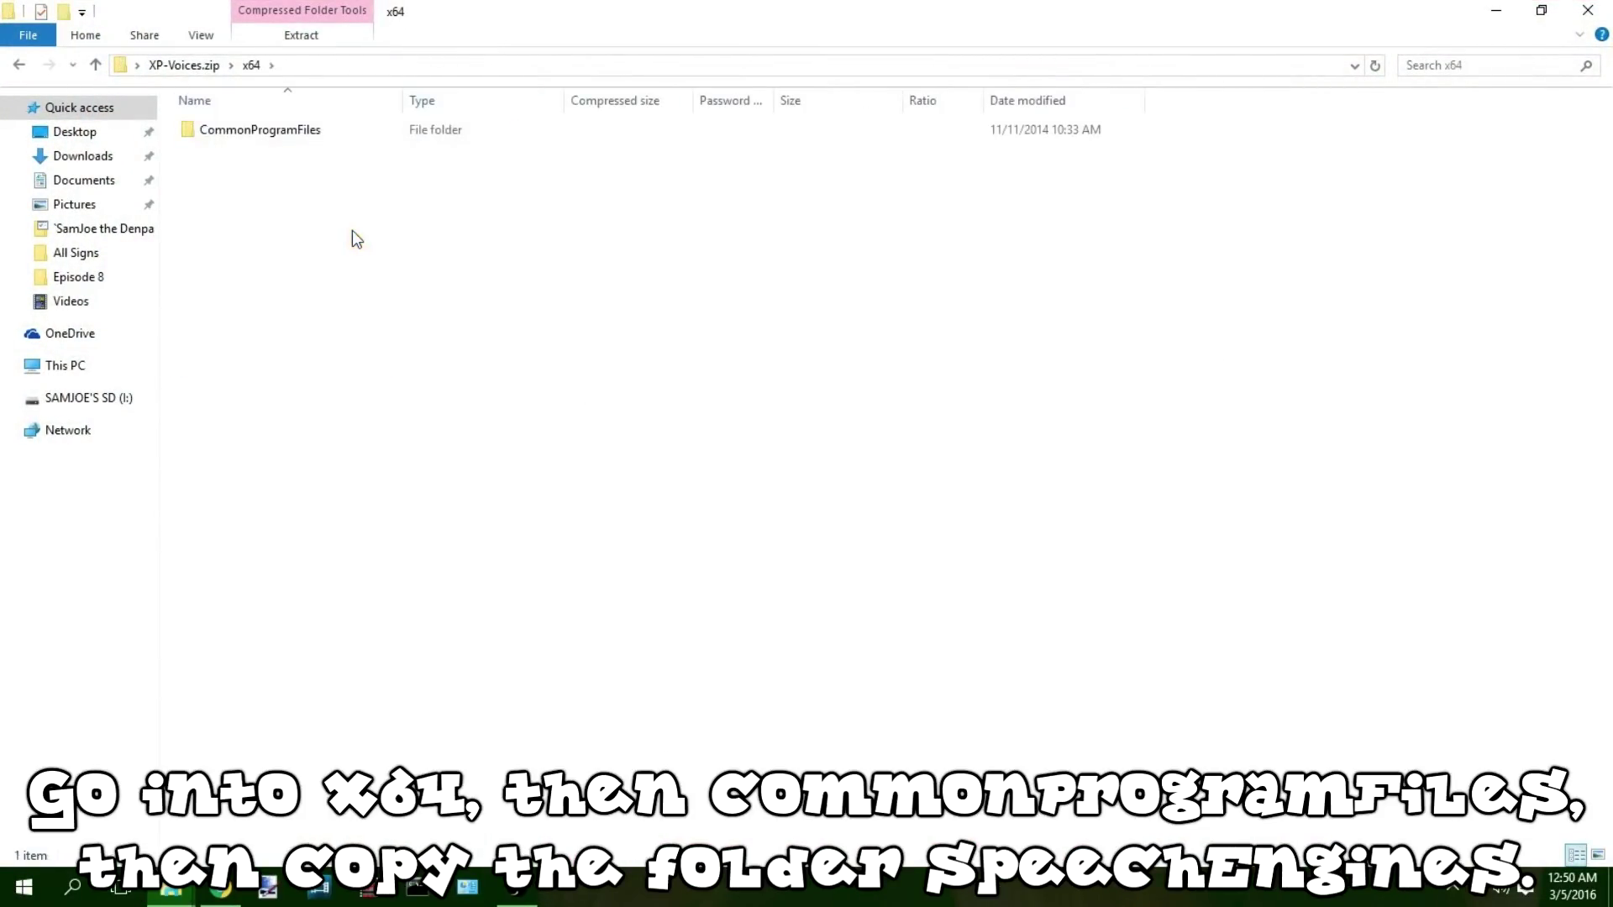
# - Copy the CommonProgramFiles folder from x64
pyautogui.rightClick(284, 136)
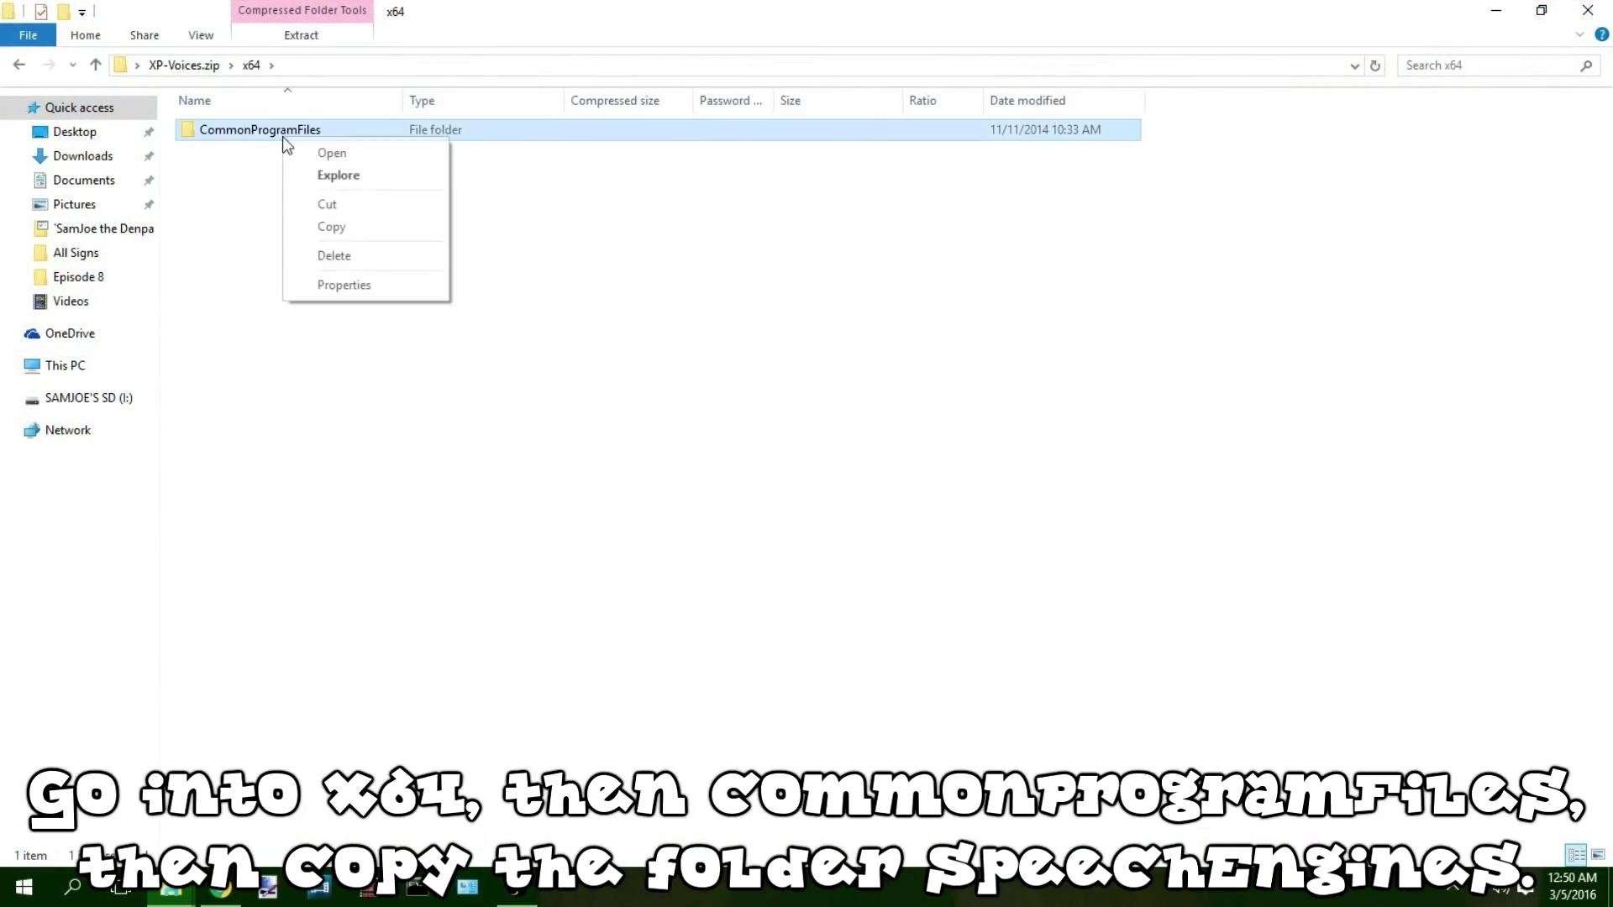
pyautogui.click(345, 228)
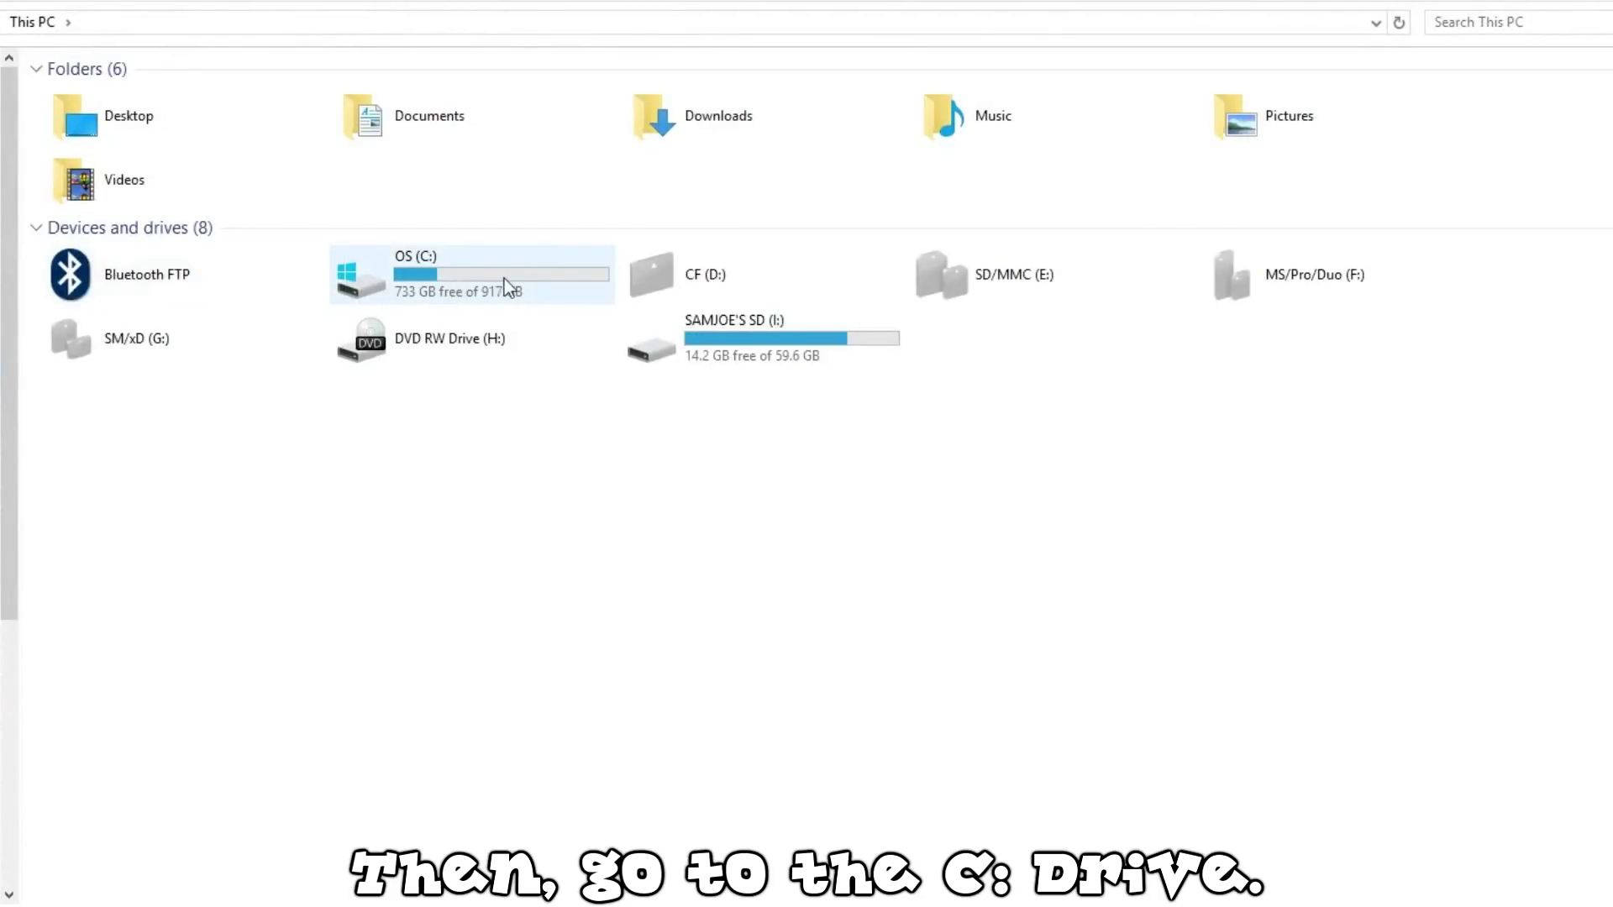
# - Open the Common Files folder inside Program Files on the C: drive
pyautogui.click(508, 280)
pyautogui.doubleClick(504, 274)
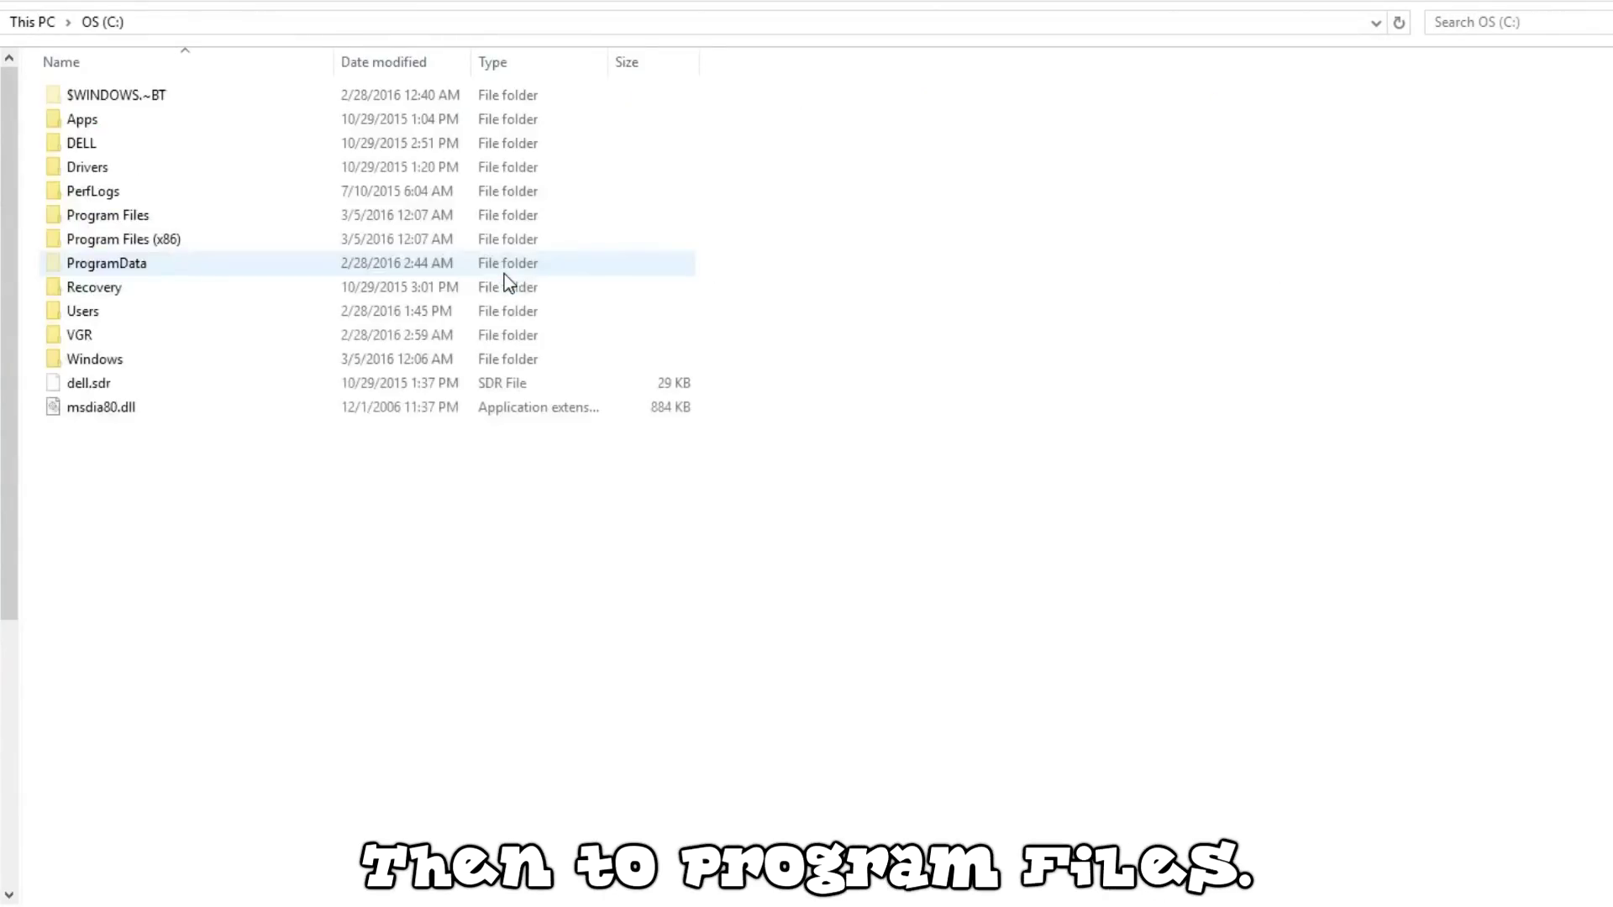
pyautogui.doubleClick(97, 215)
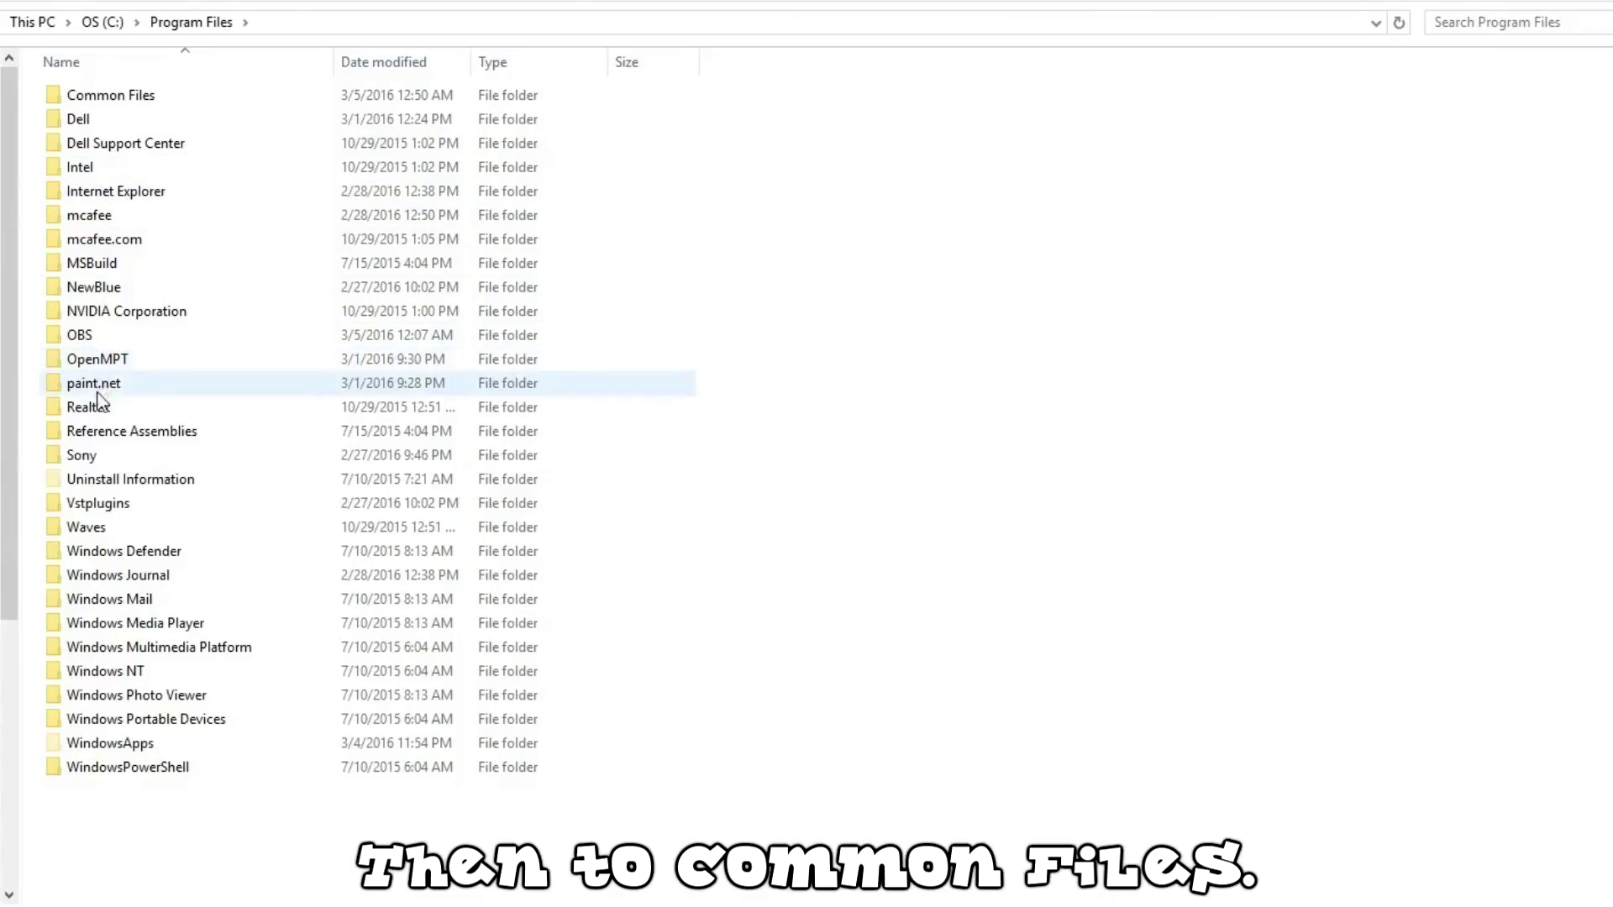
pyautogui.click(85, 102)
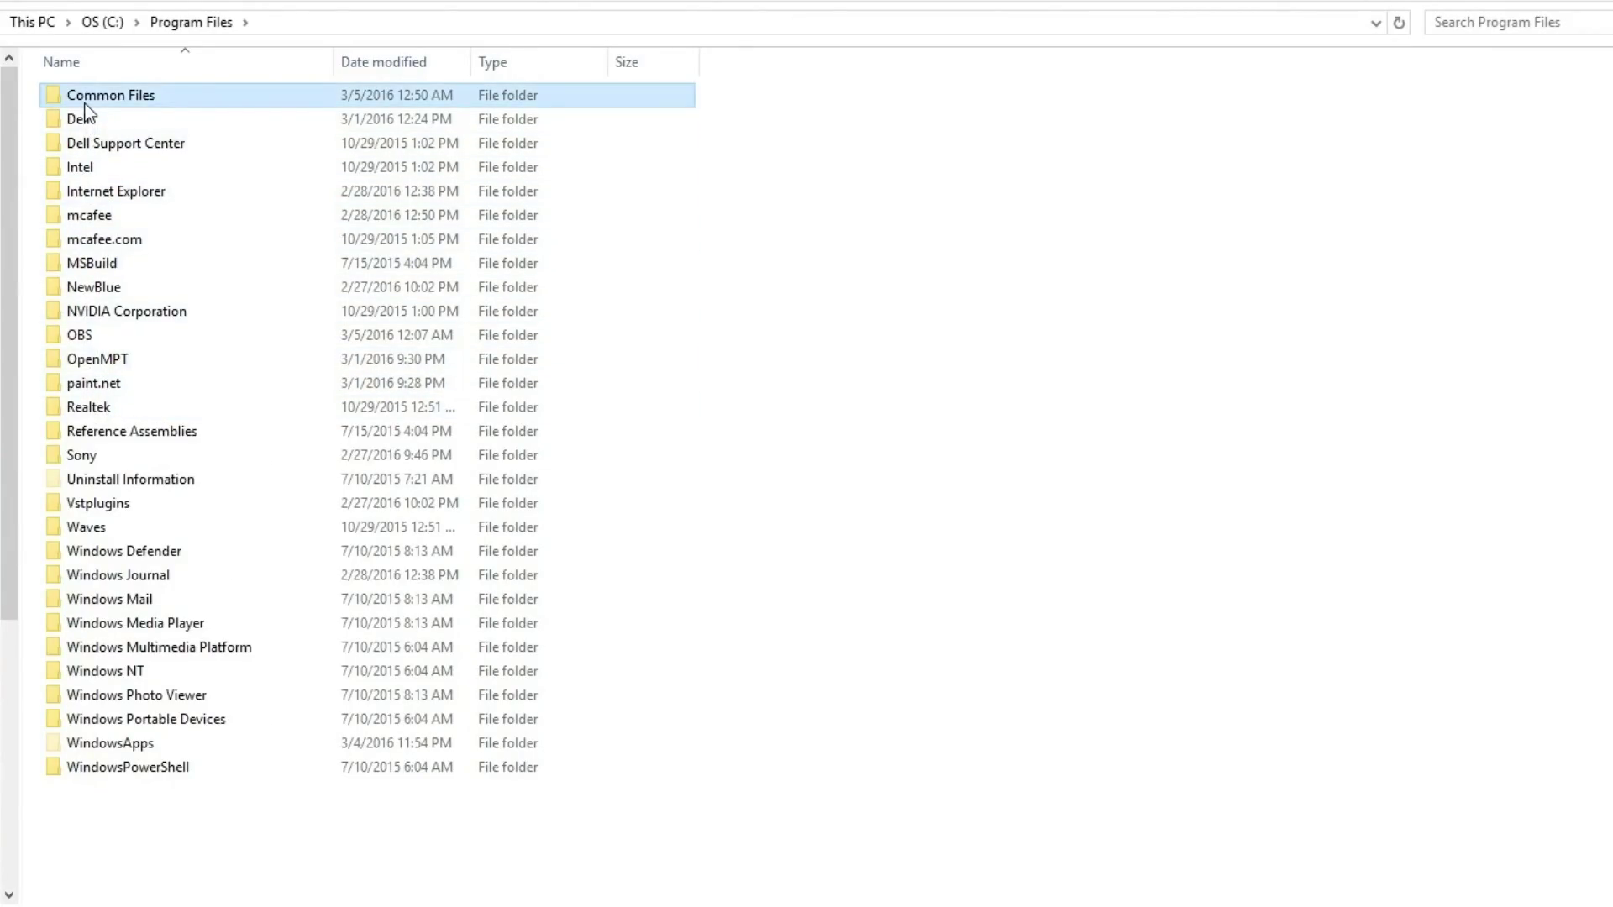
pyautogui.doubleClick(85, 105)
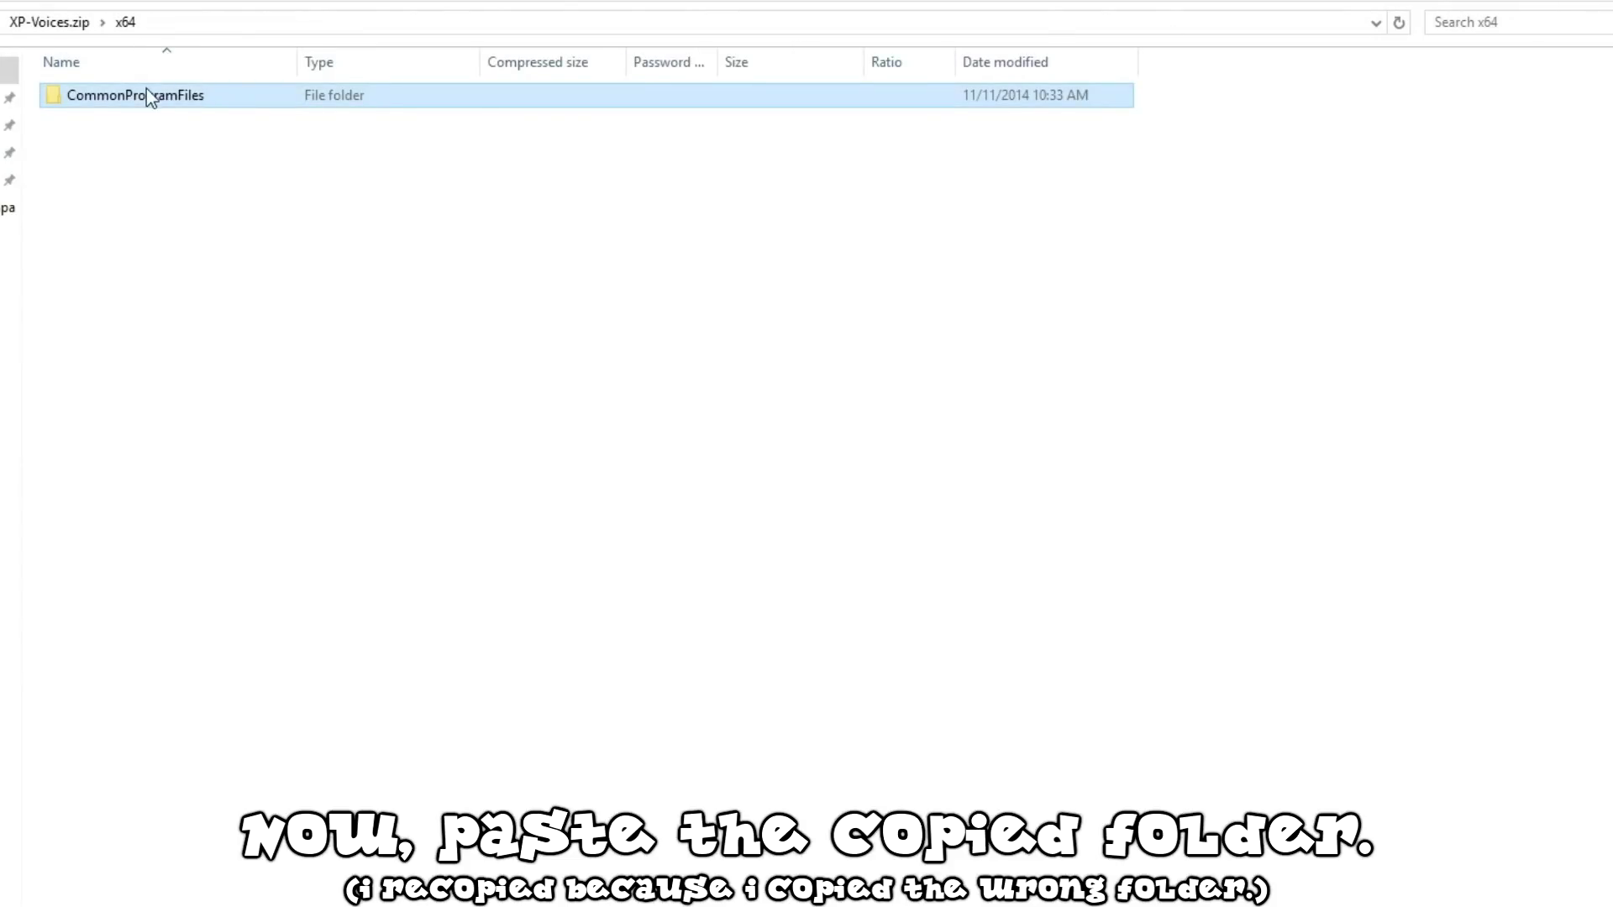
# - Copy the SpeechEngines folder from x64\CommonProgramFiles in XP-Voices.zip
pyautogui.doubleClick(147, 90)
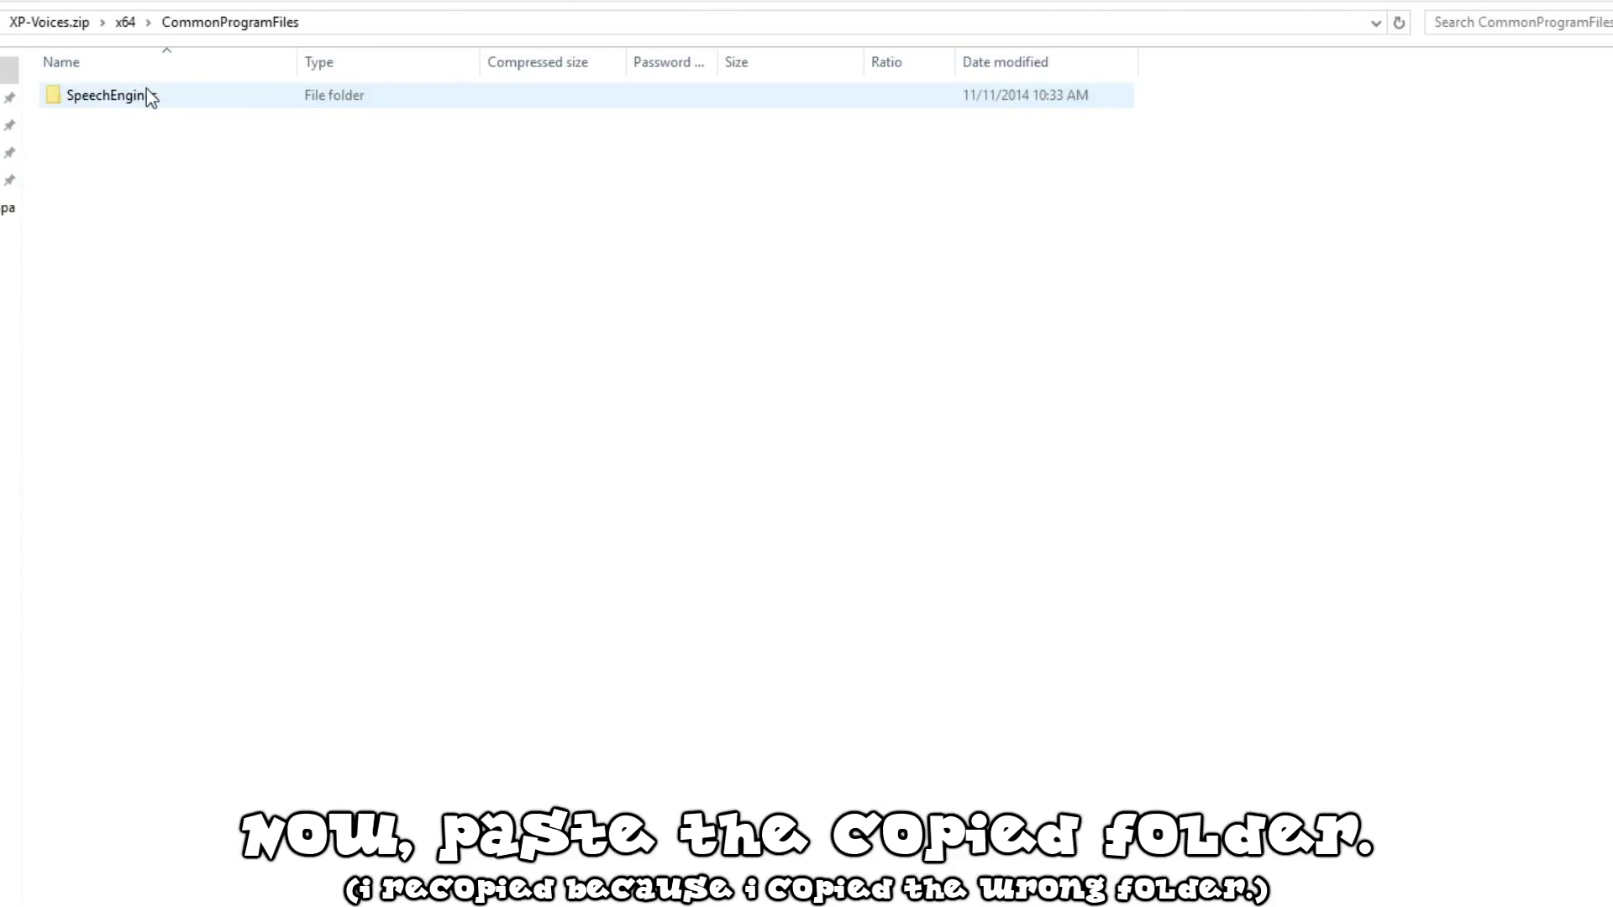
pyautogui.rightClick(141, 95)
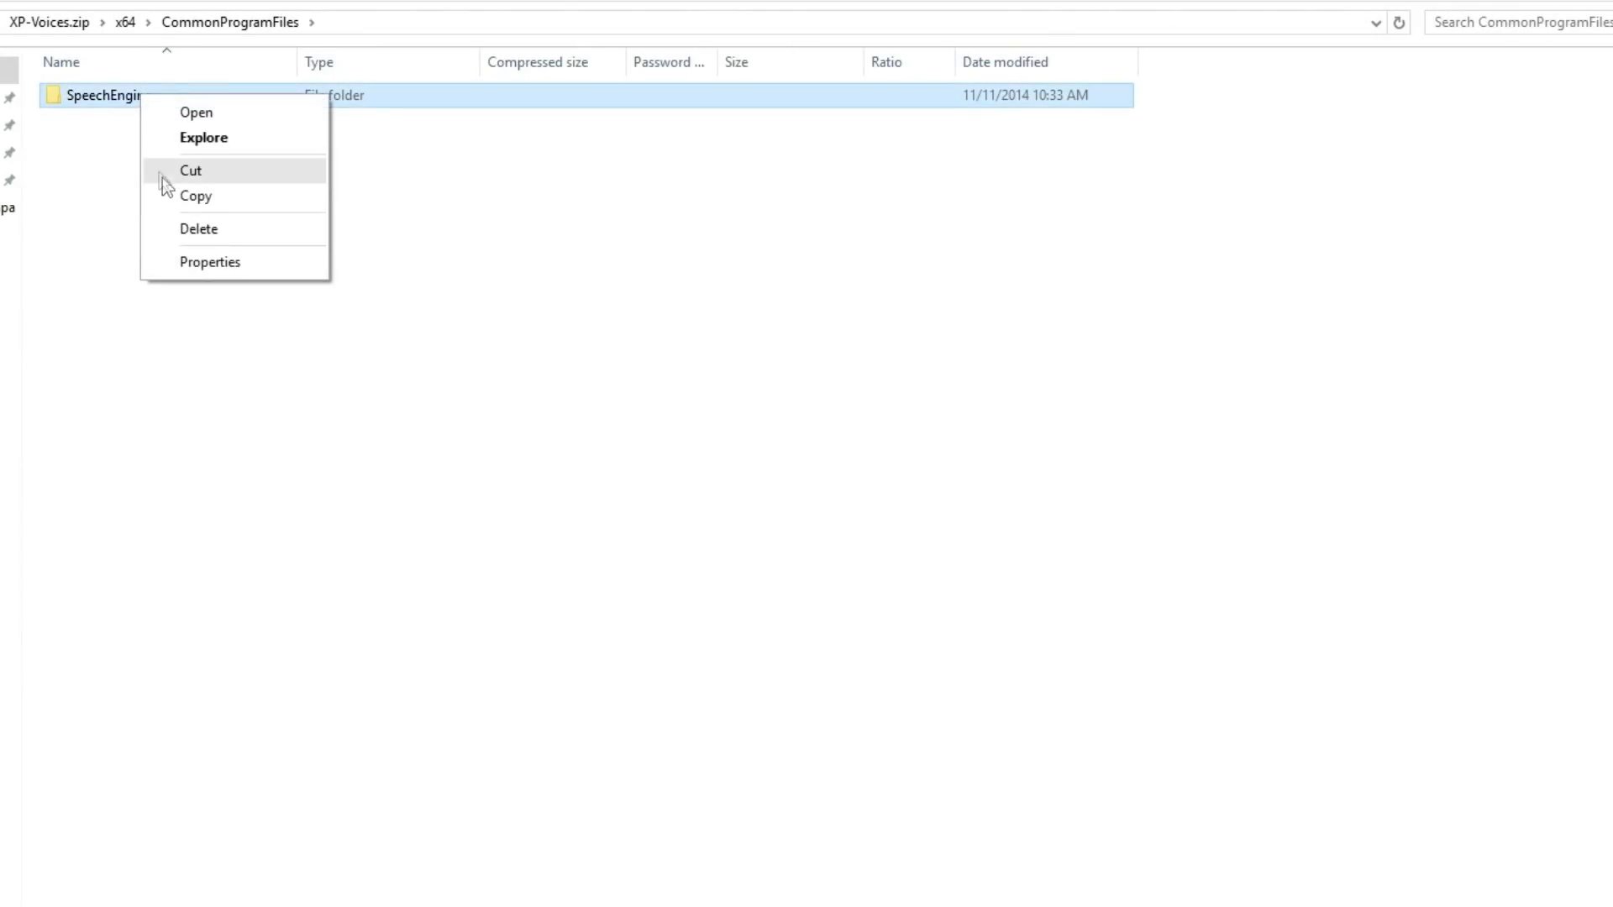
pyautogui.click(208, 199)
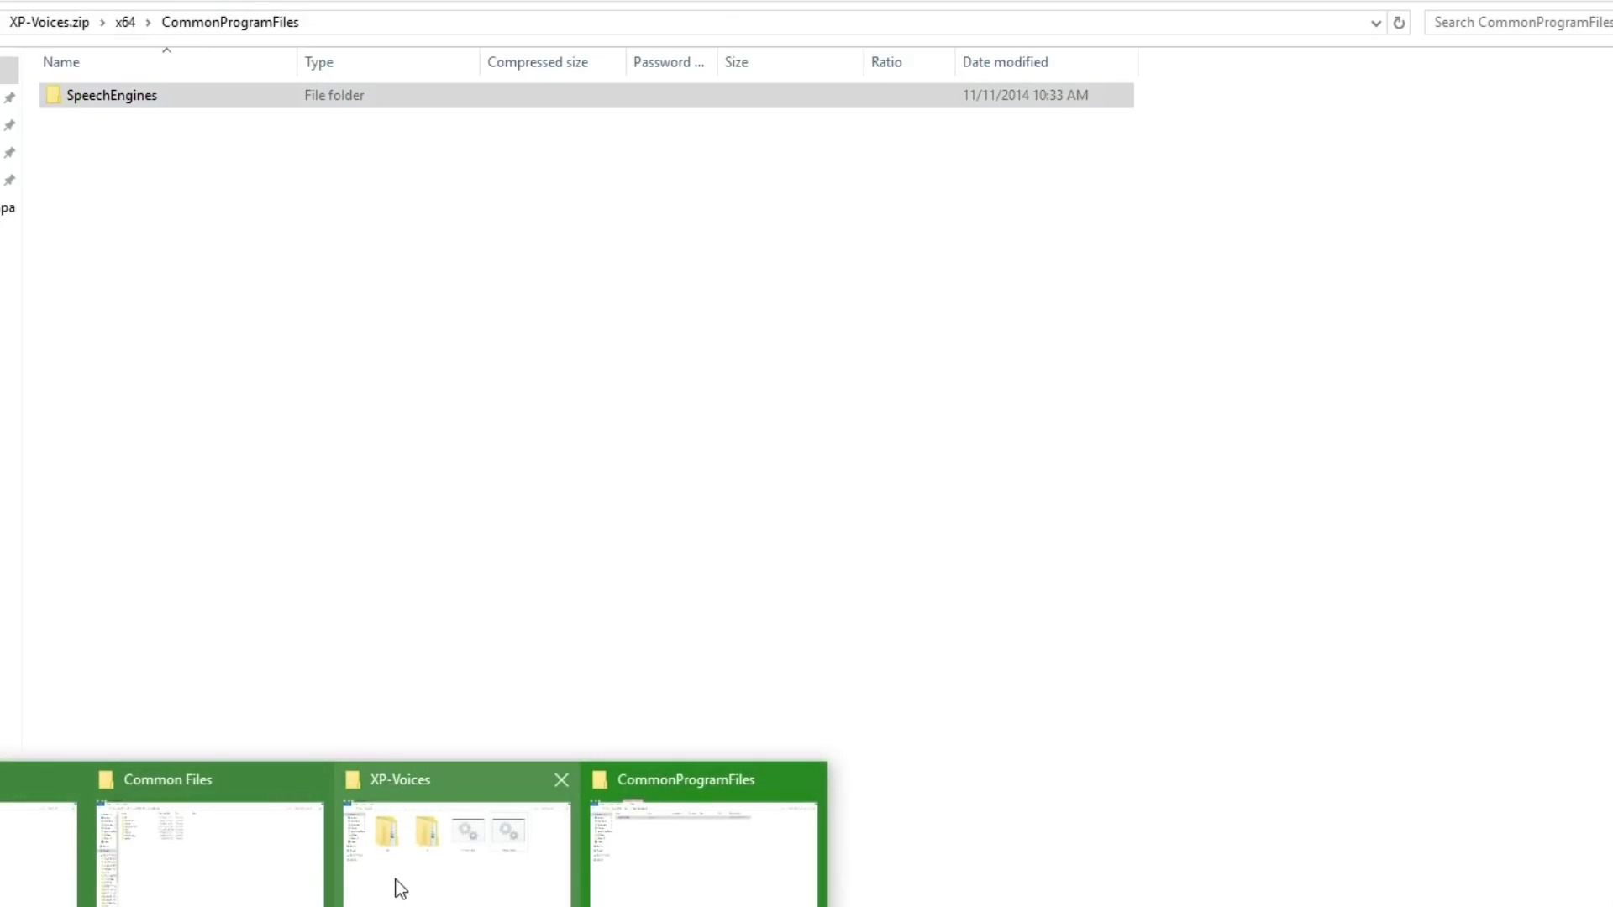
# - Paste the SpeechEngines folder into C:\Program Files\Common Files, granting administrator permission for all current items
pyautogui.click(399, 885)
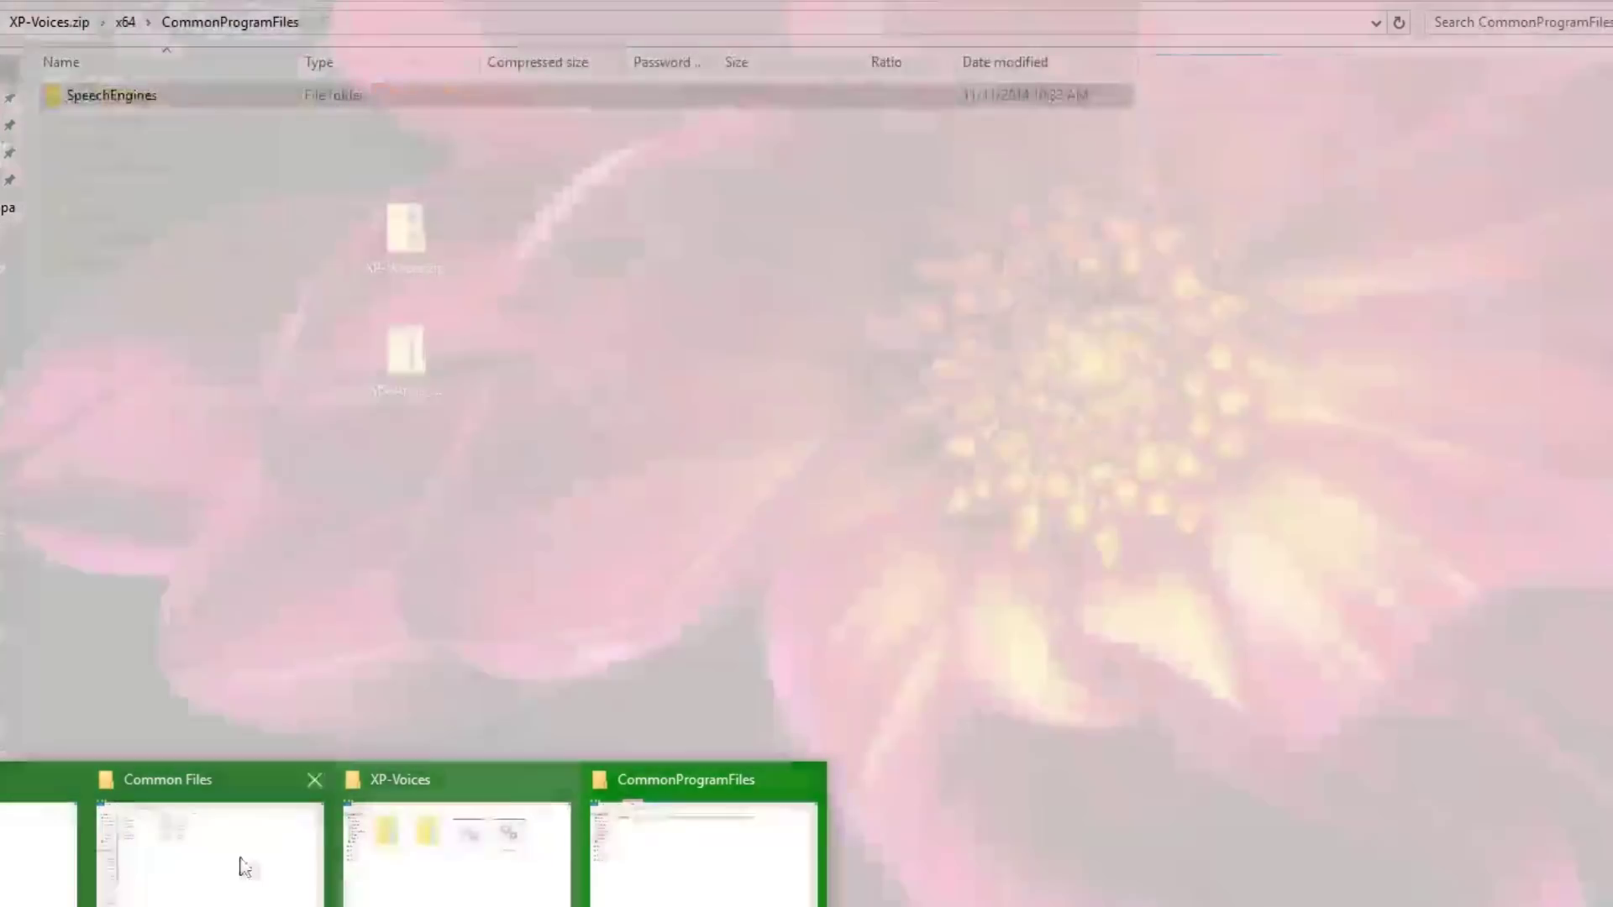
pyautogui.moveTo(180, 865)
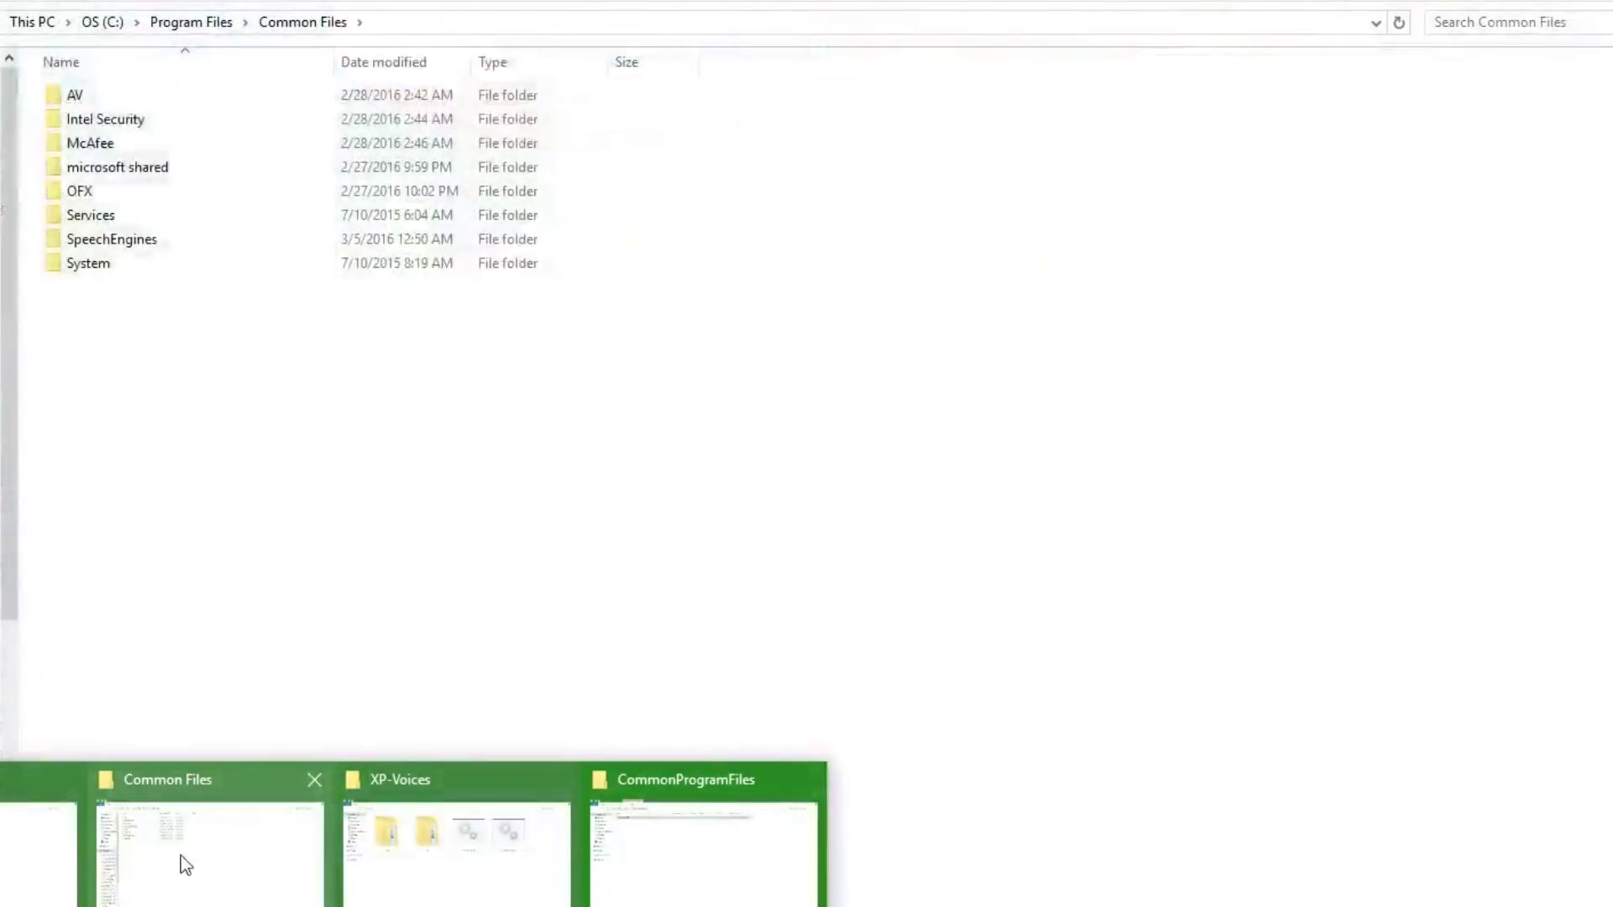
pyautogui.click(178, 856)
pyautogui.rightClick(145, 363)
pyautogui.click(214, 532)
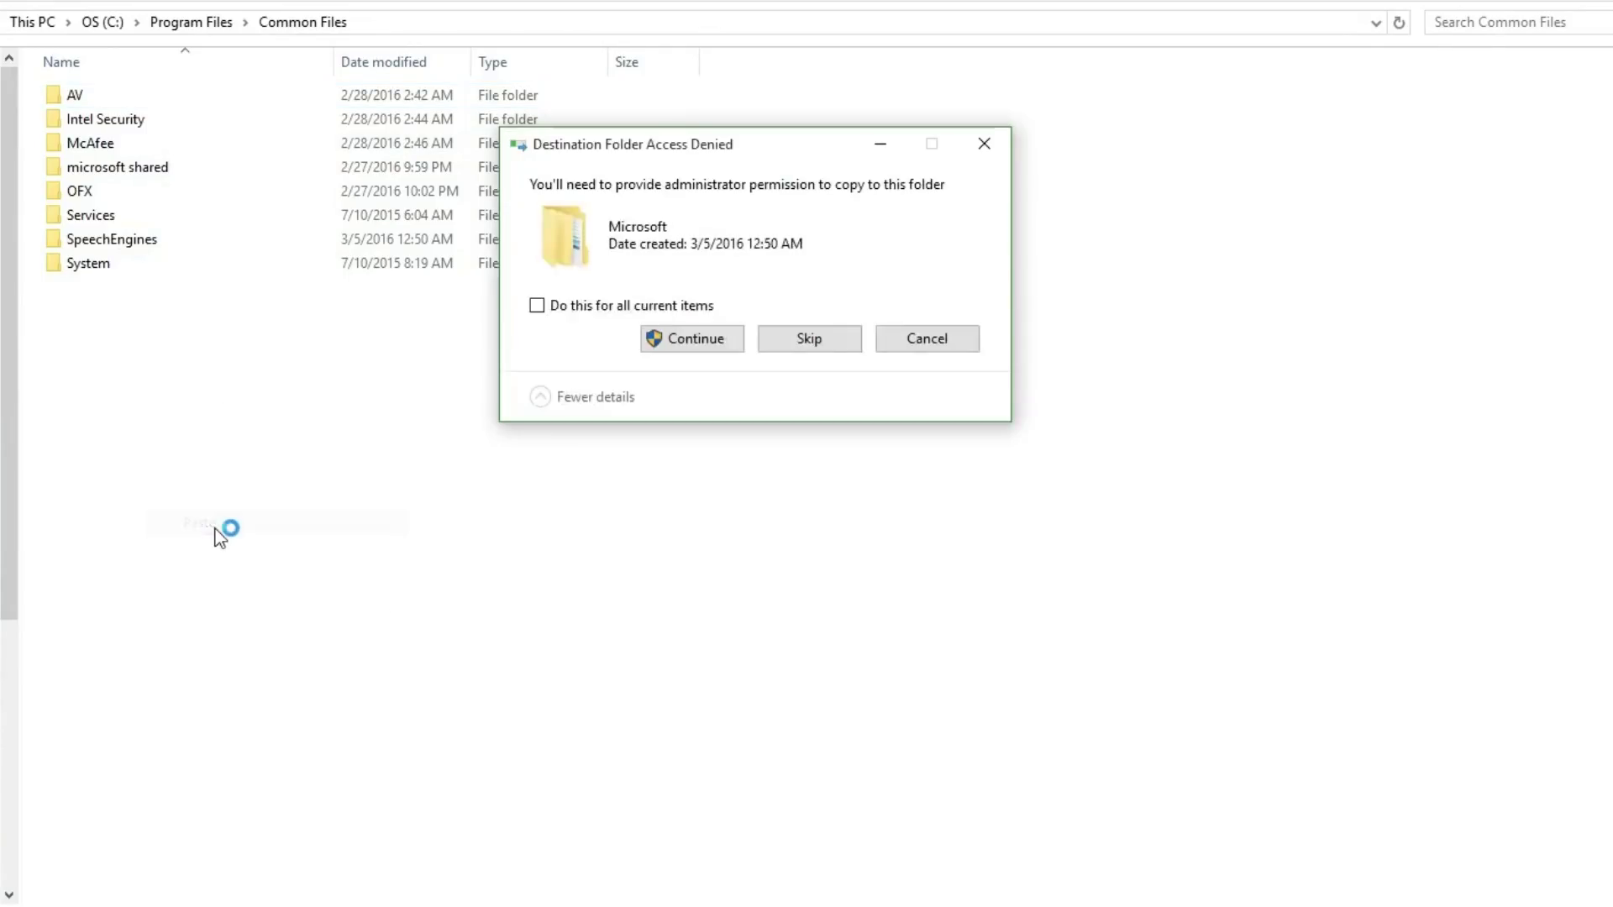
pyautogui.click(698, 340)
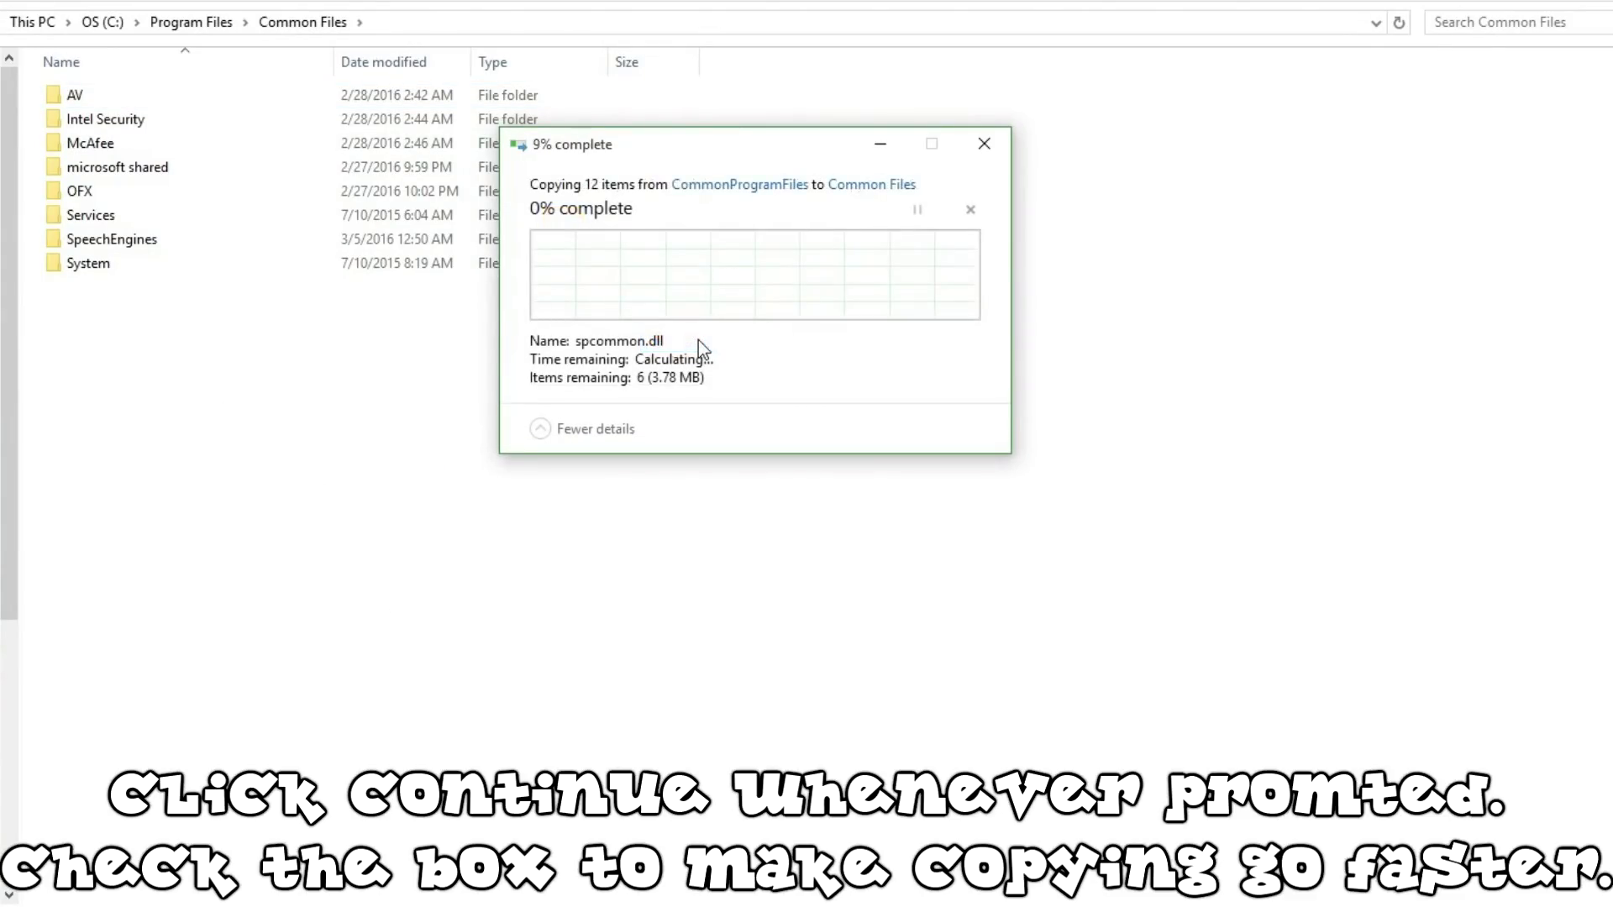
pyautogui.click(642, 312)
pyautogui.click(672, 341)
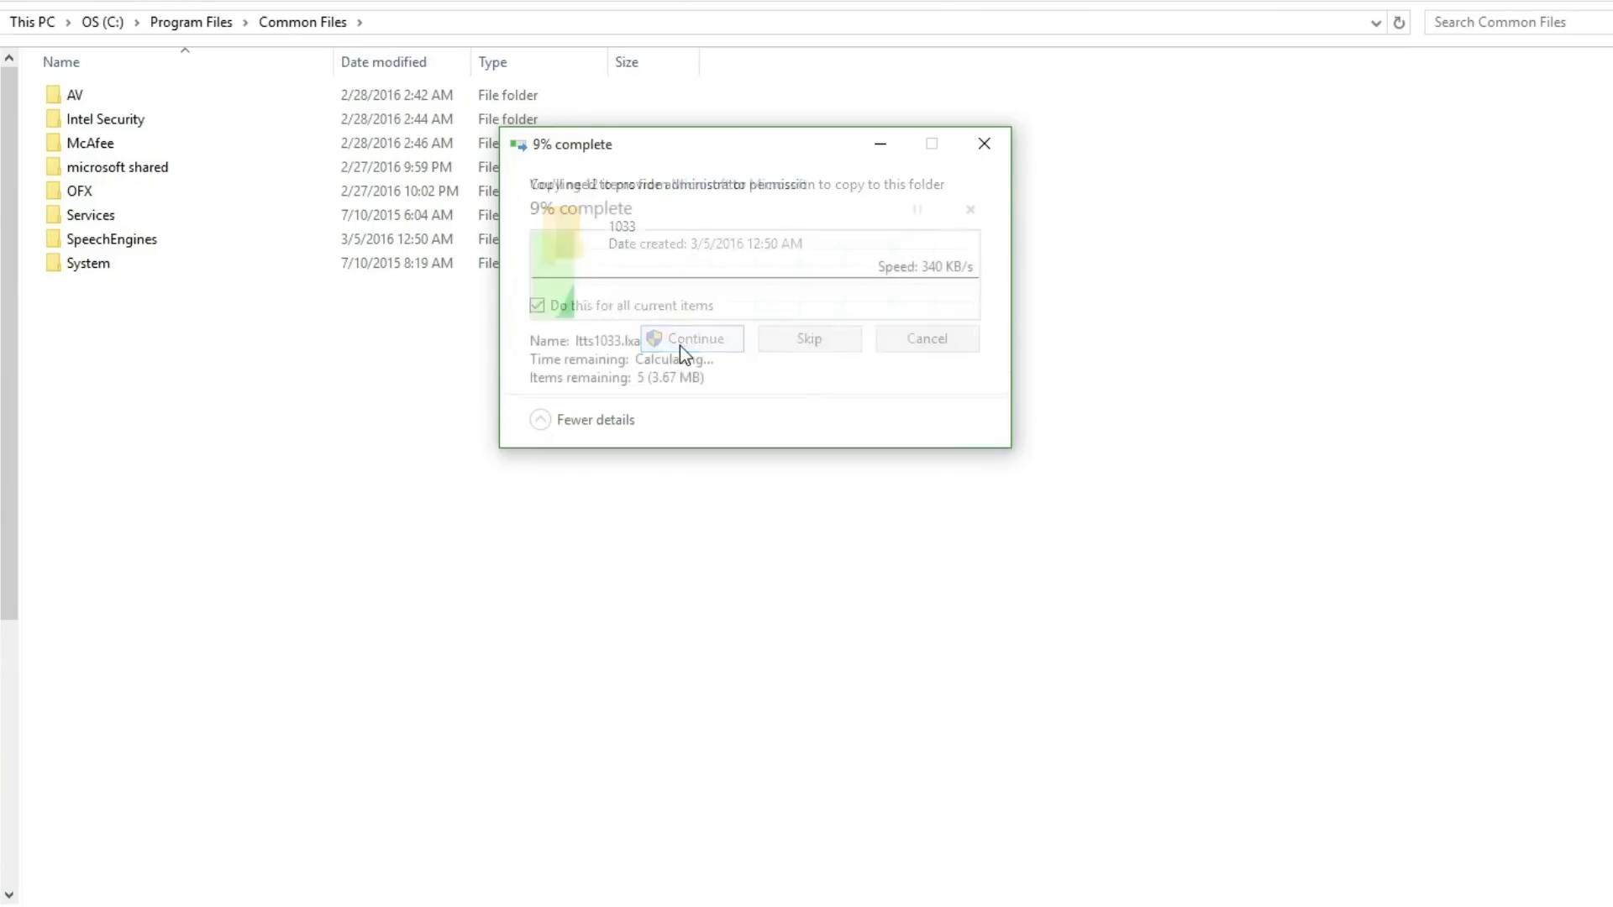
# - Check the contents of SpeechEngines\Microsoft inside C:\Program Files\Common Files
pyautogui.doubleClick(143, 250)
pyautogui.doubleClick(121, 94)
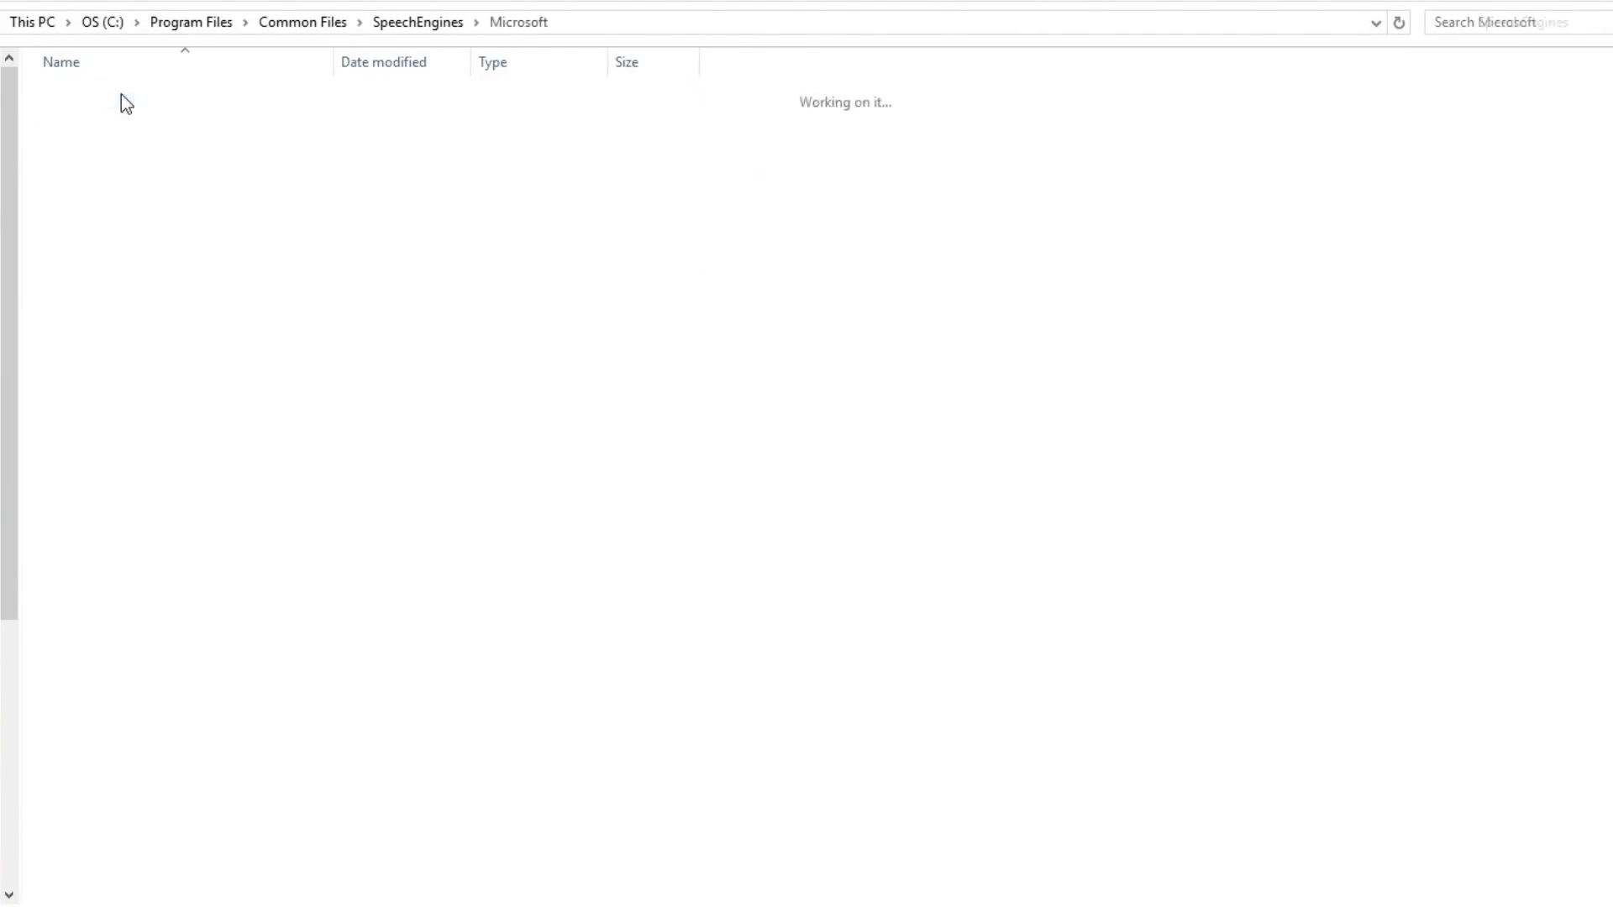
pyautogui.click(121, 94)
pyautogui.click(1252, 434)
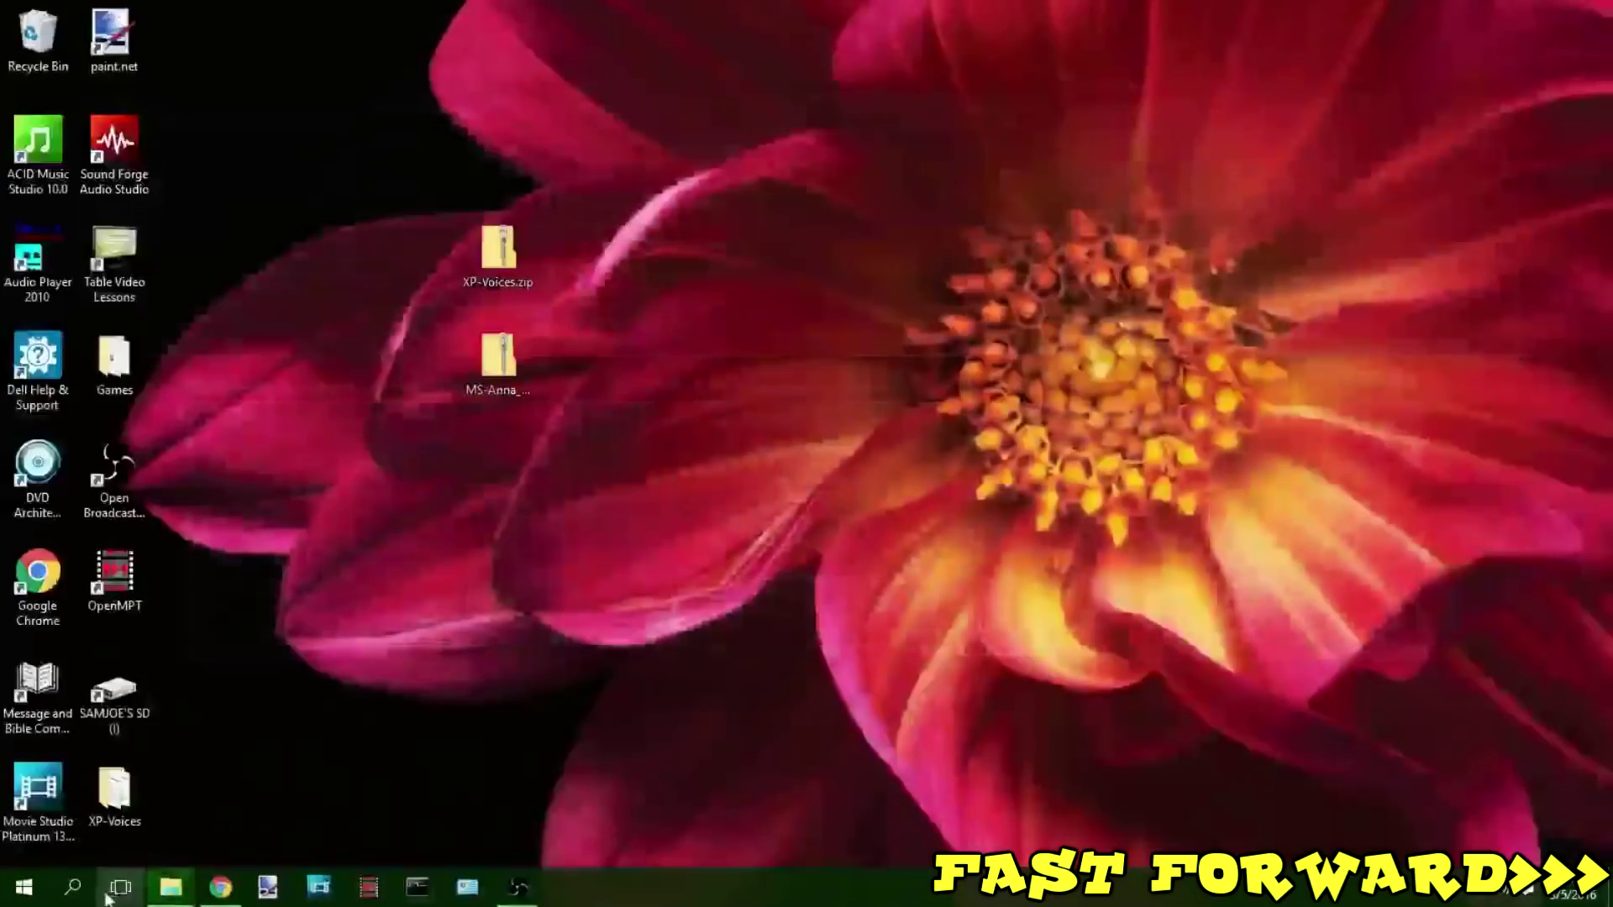
# - Find and open the text-to-speech settings, choose Microsoft Sam as the voice, and accept the change
pyautogui.click(73, 887)
pyautogui.write('text')
pyautogui.click(201, 415)
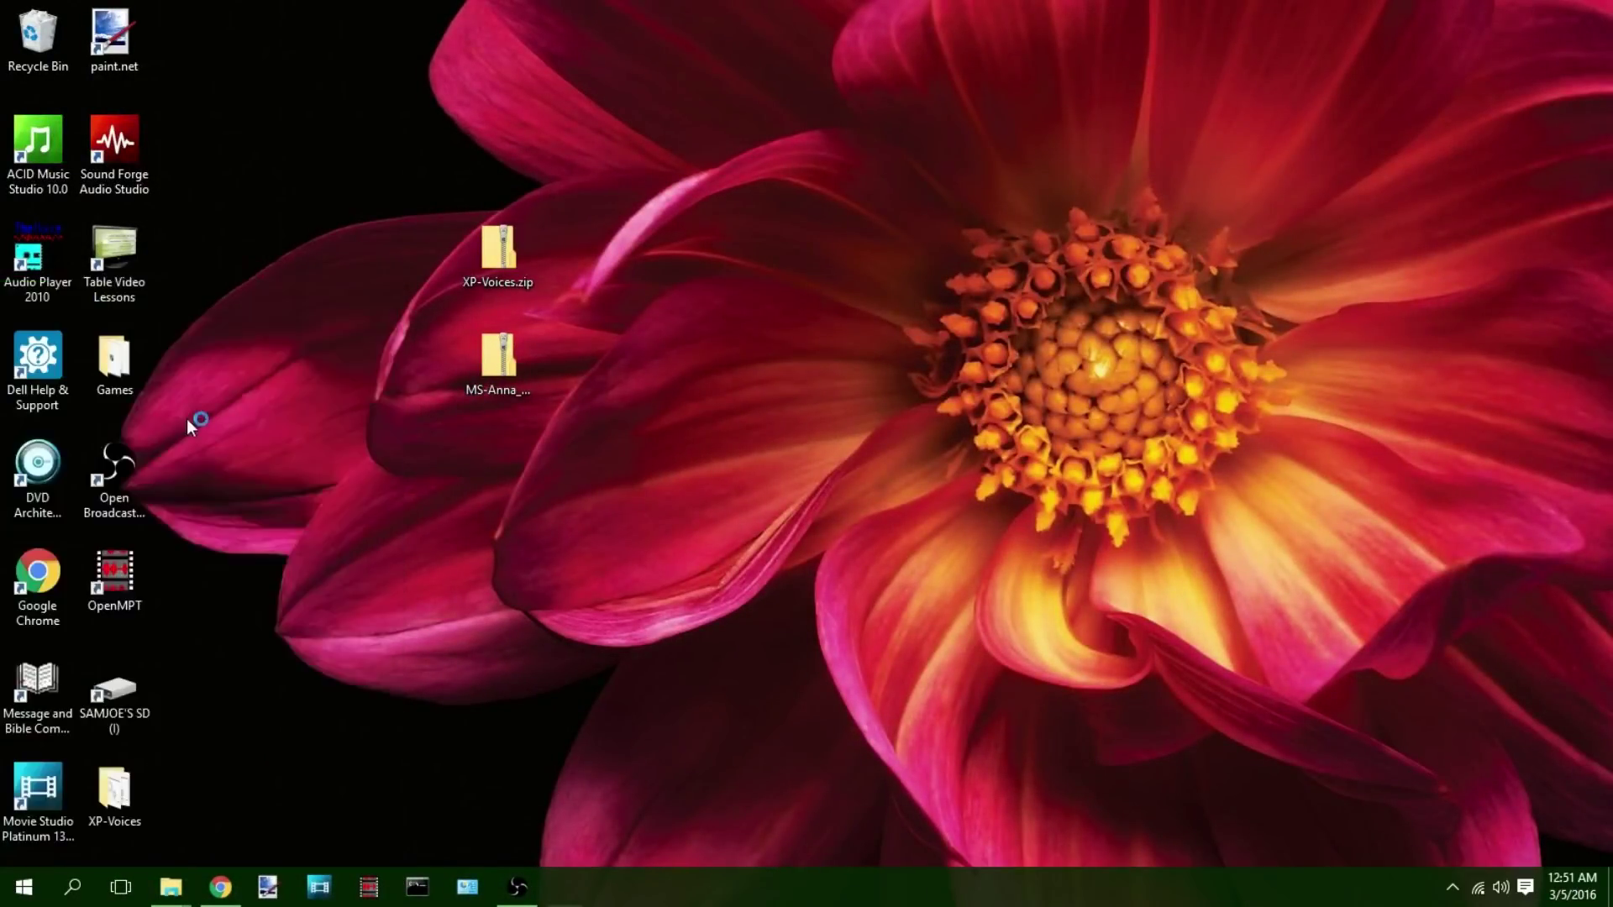
pyautogui.click(397, 257)
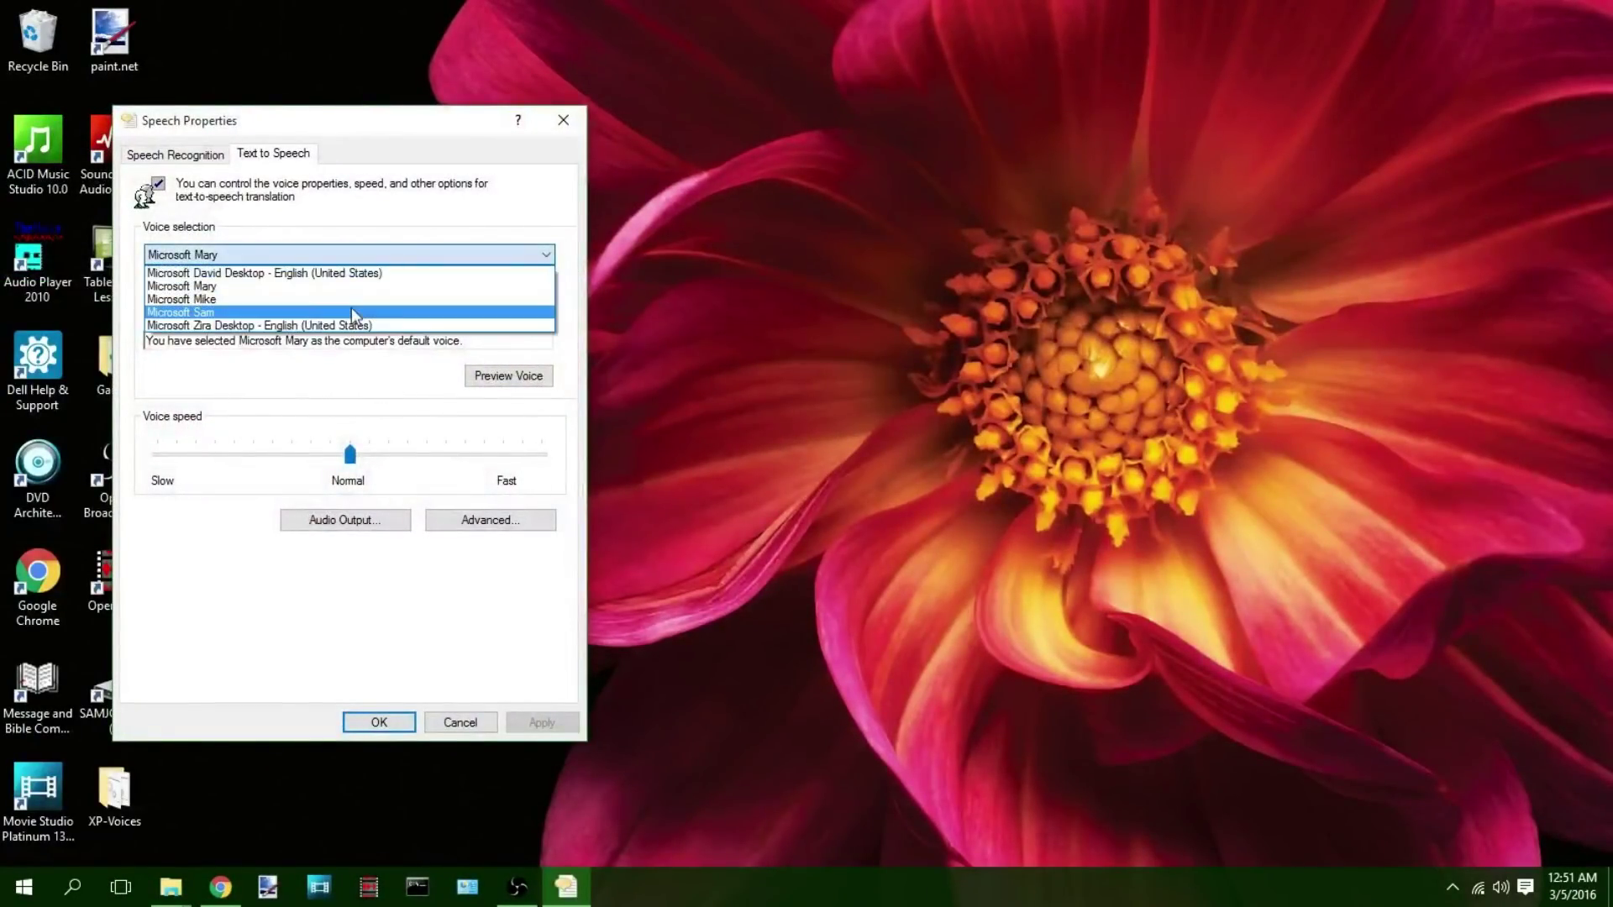
pyautogui.click(351, 308)
pyautogui.click(1000, 526)
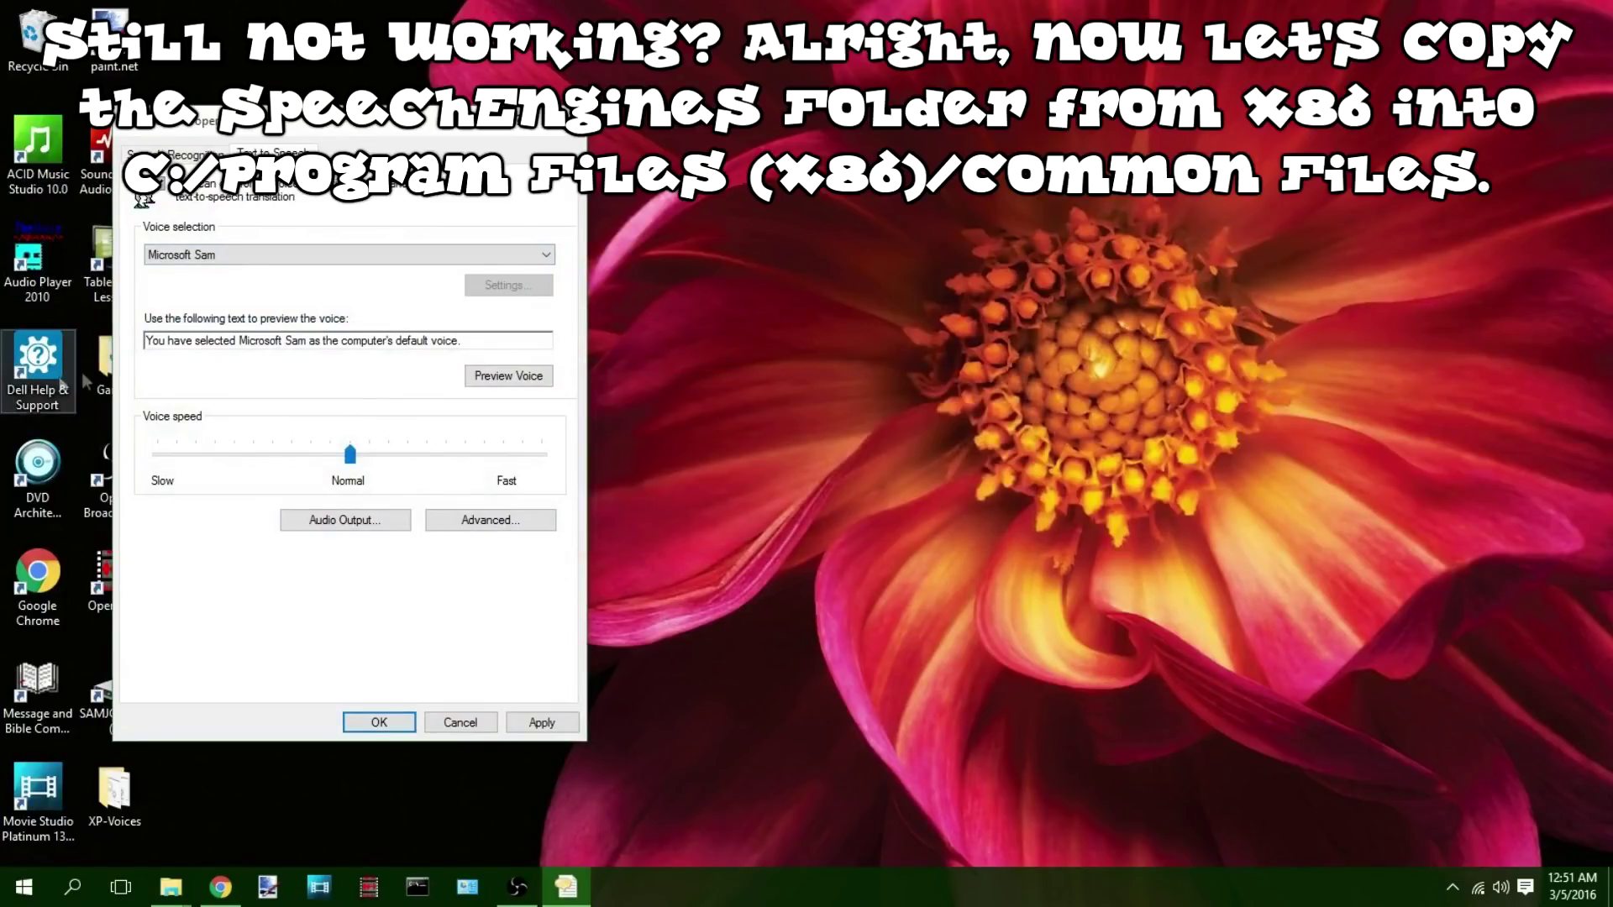
pyautogui.click(379, 723)
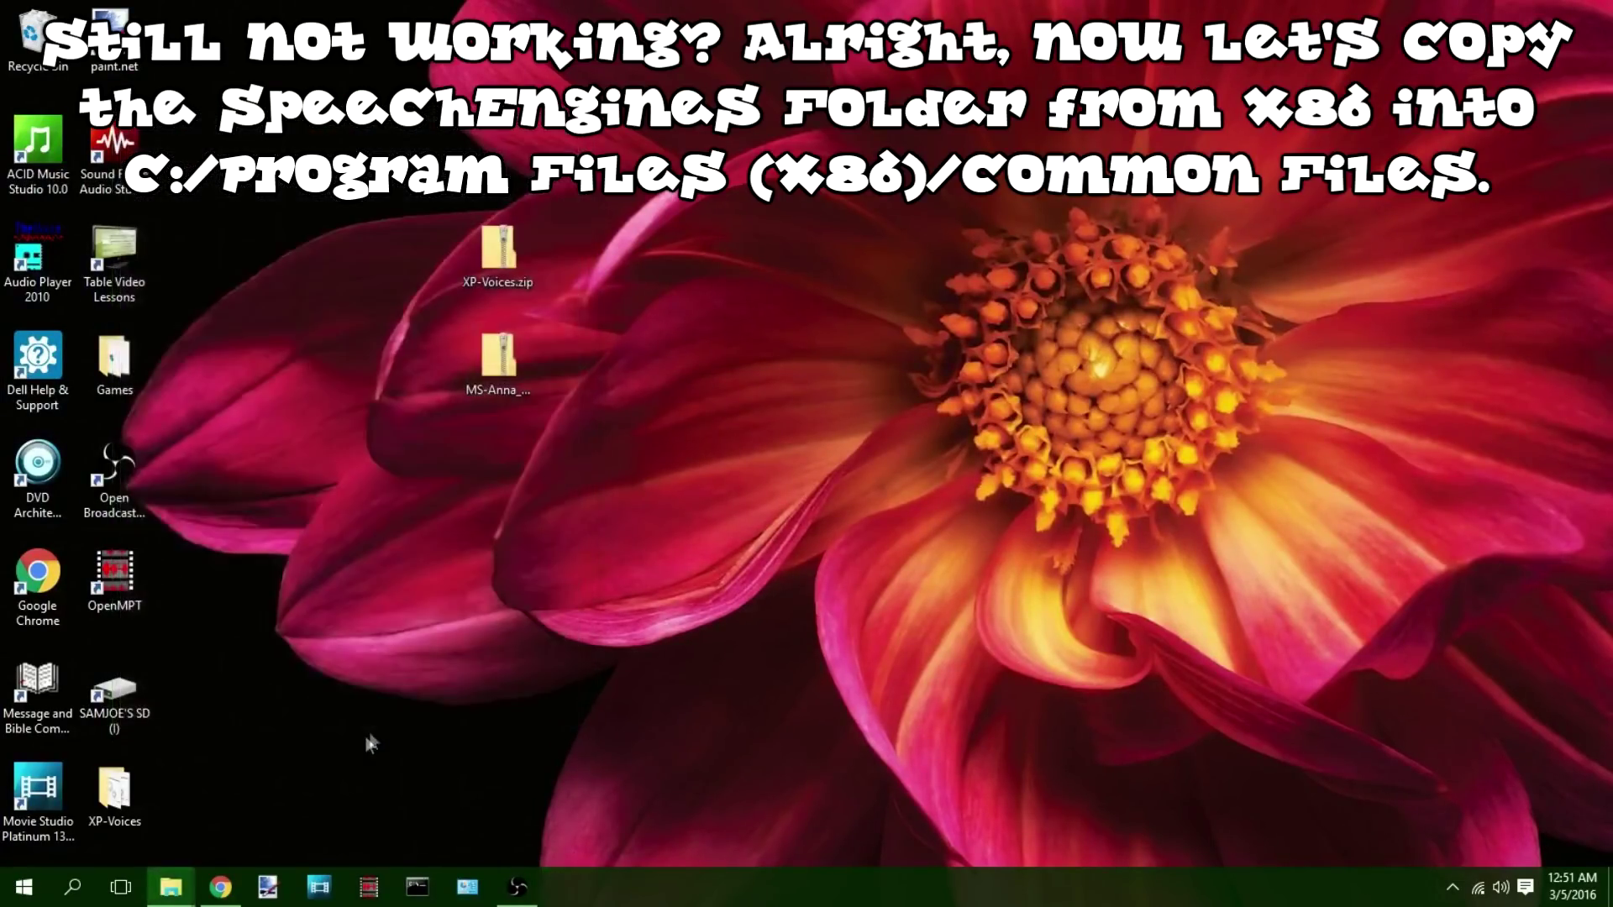
# - Copy the SpeechEngines folder from x86\CommonProgramFiles in the extracted XP-Voices folder
pyautogui.moveTo(183, 899)
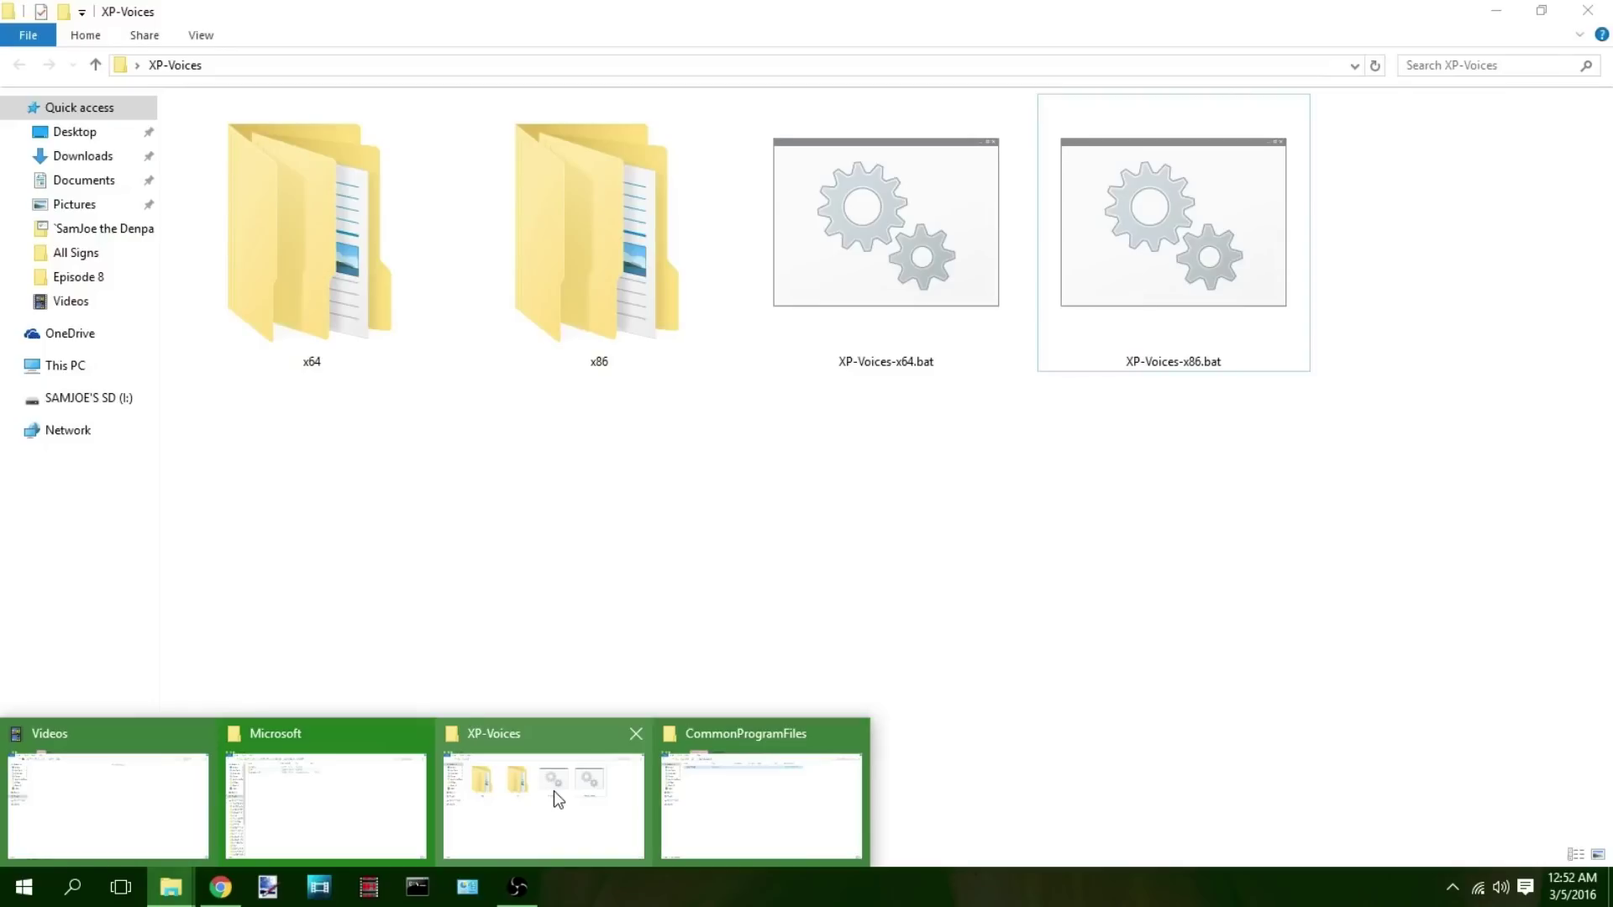
pyautogui.click(553, 790)
pyautogui.doubleClick(608, 336)
pyautogui.click(220, 145)
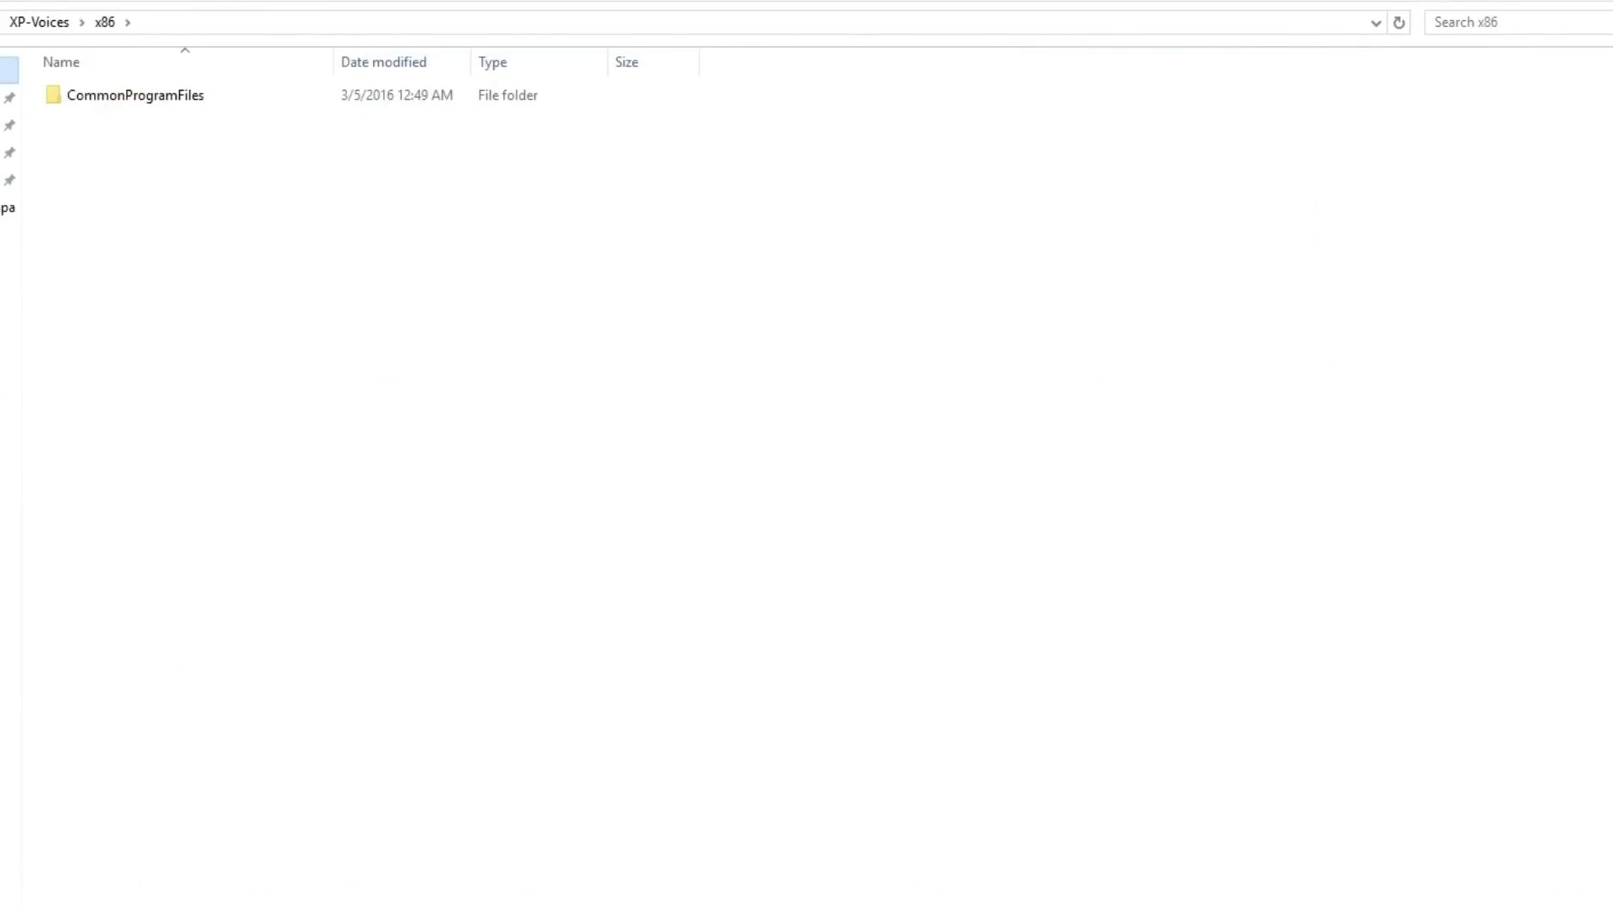
pyautogui.doubleClick(98, 98)
pyautogui.rightClick(98, 97)
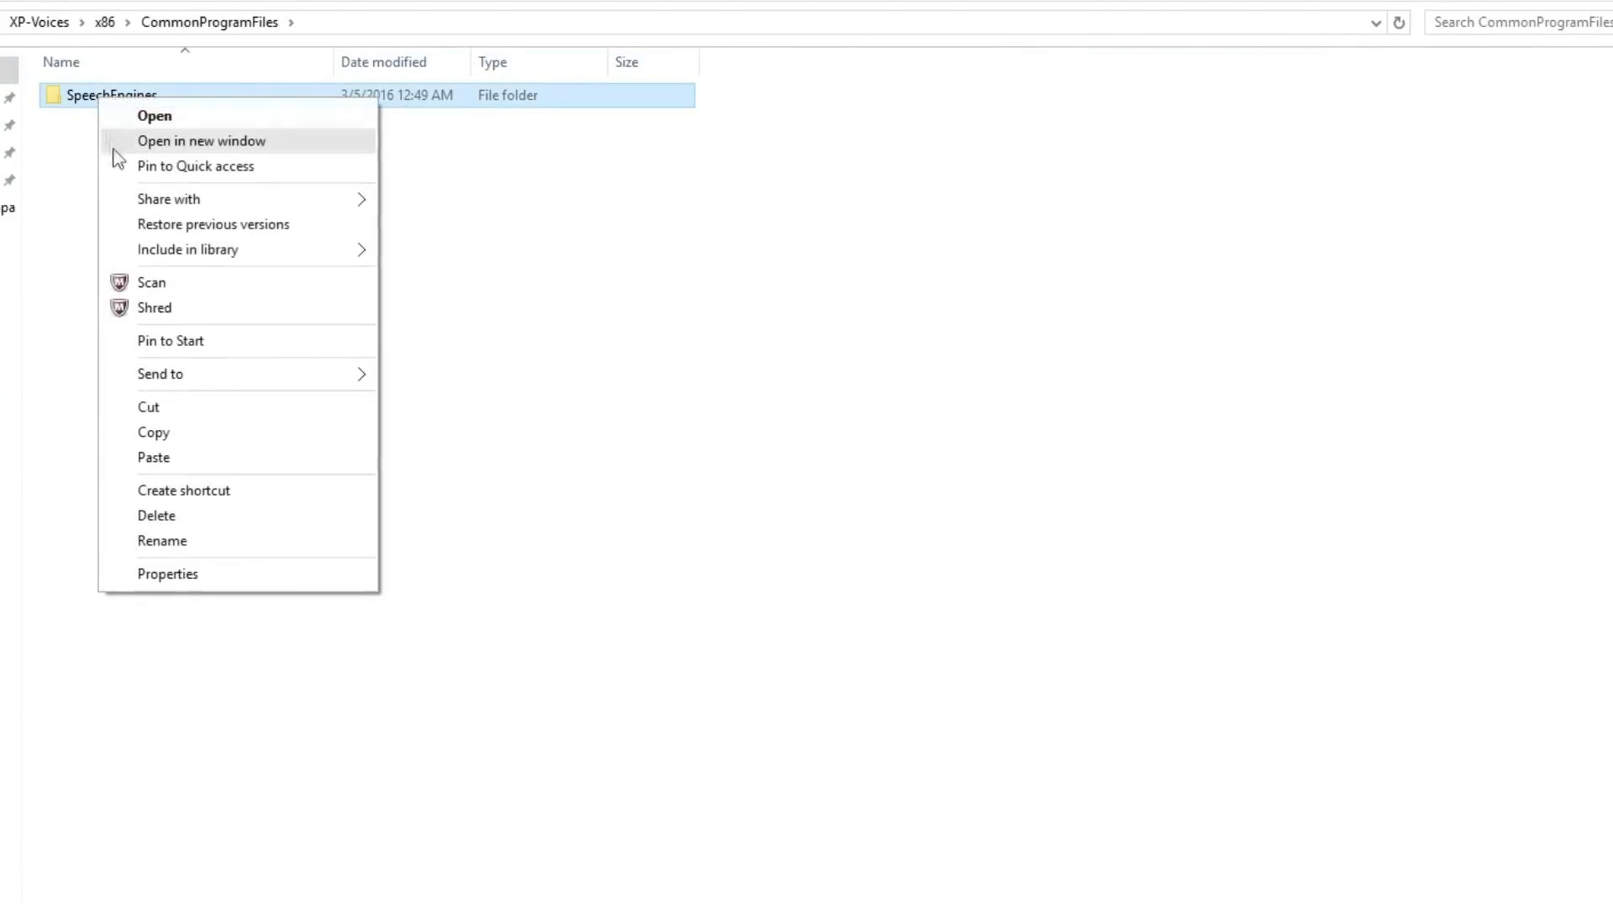
pyautogui.click(203, 435)
# - Open the Common Files folder inside Program Files (x86) on the C: drive
pyautogui.click(51, 906)
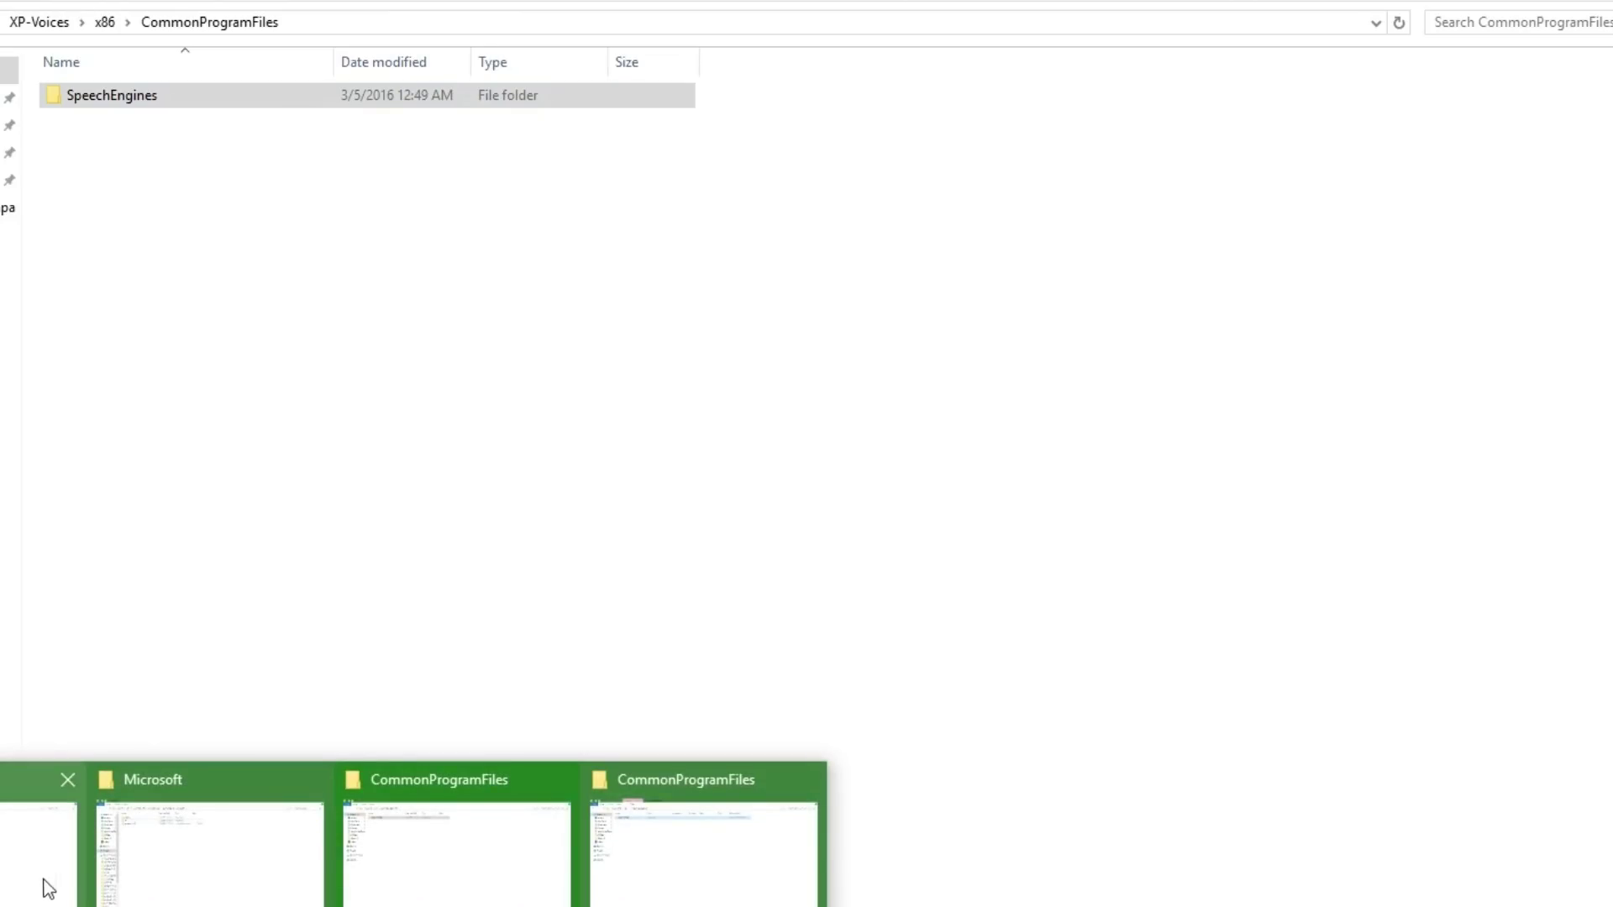
pyautogui.click(235, 855)
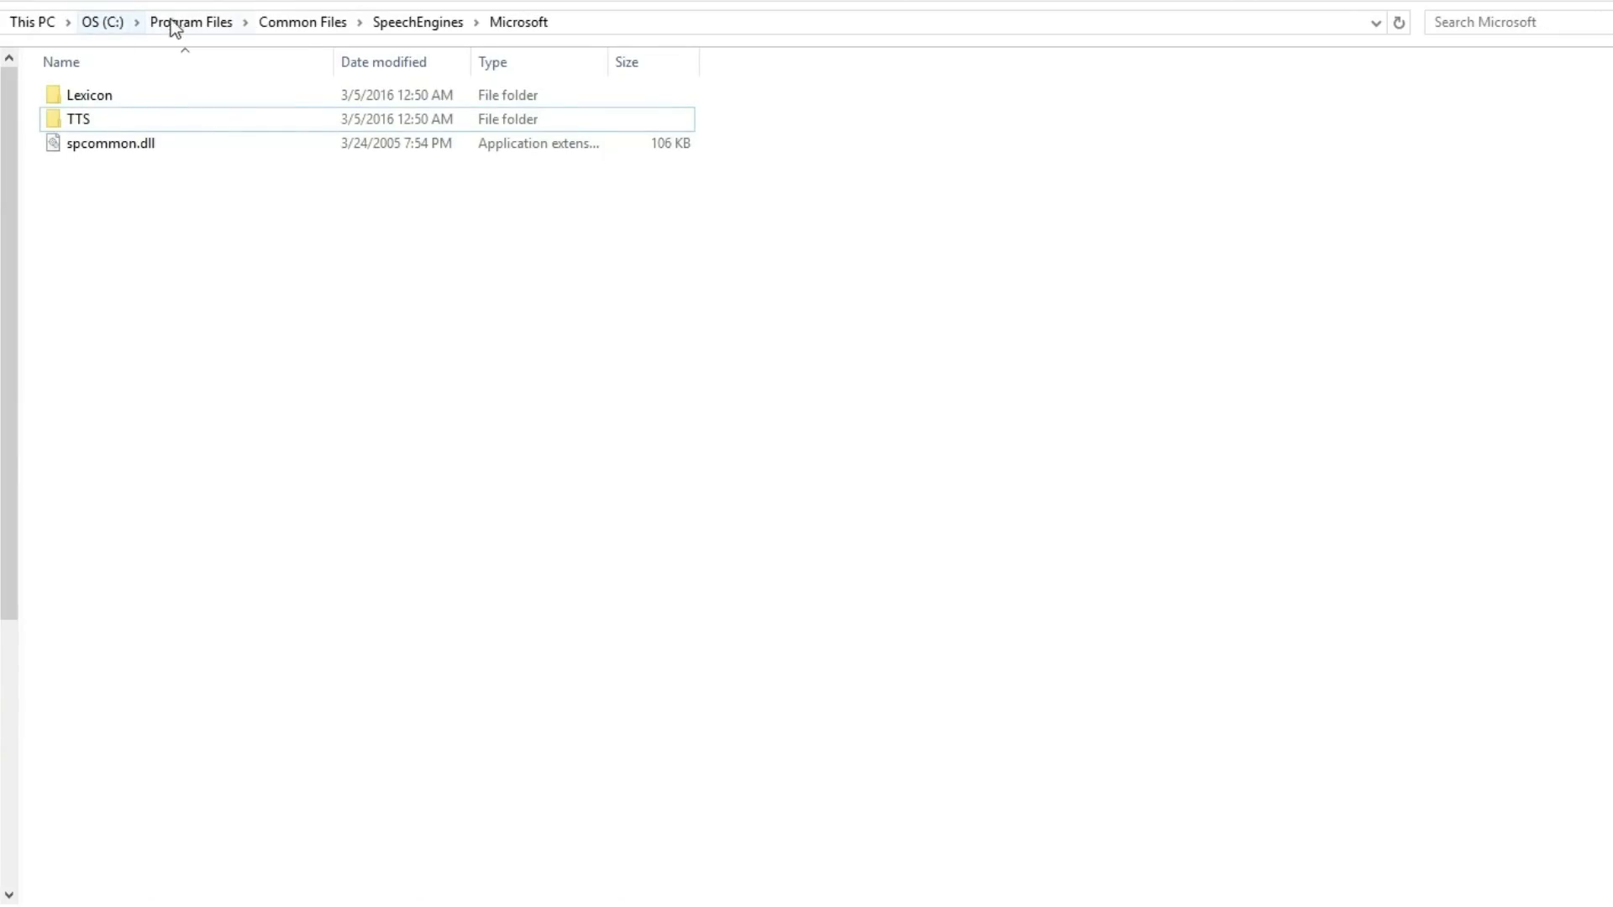
pyautogui.click(175, 24)
pyautogui.click(136, 22)
pyautogui.click(105, 24)
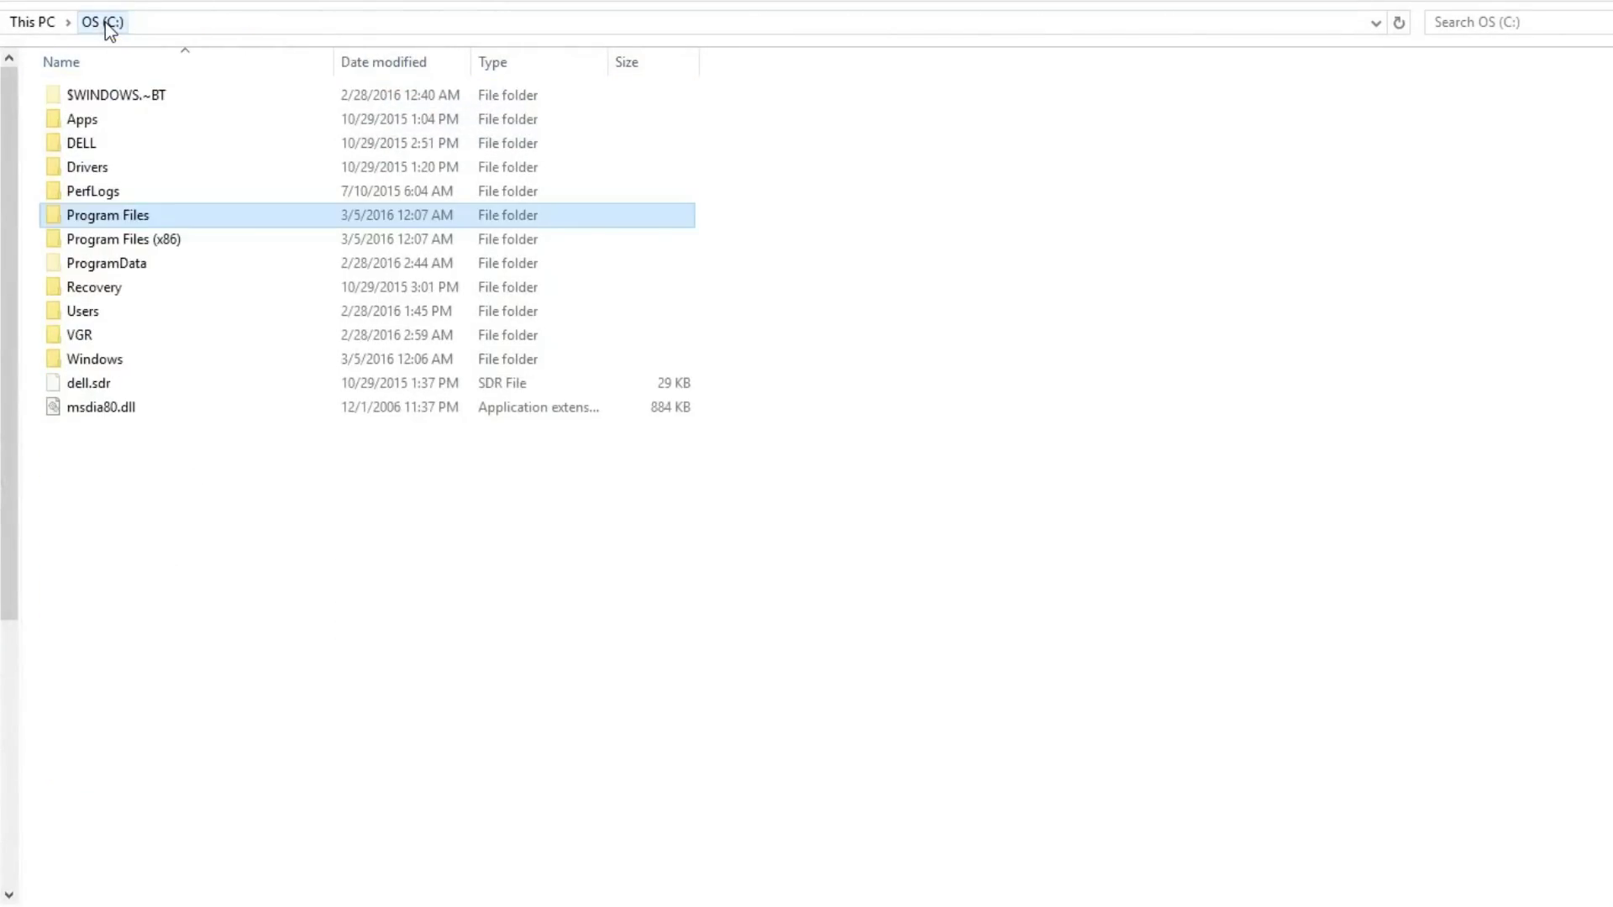
pyautogui.doubleClick(118, 239)
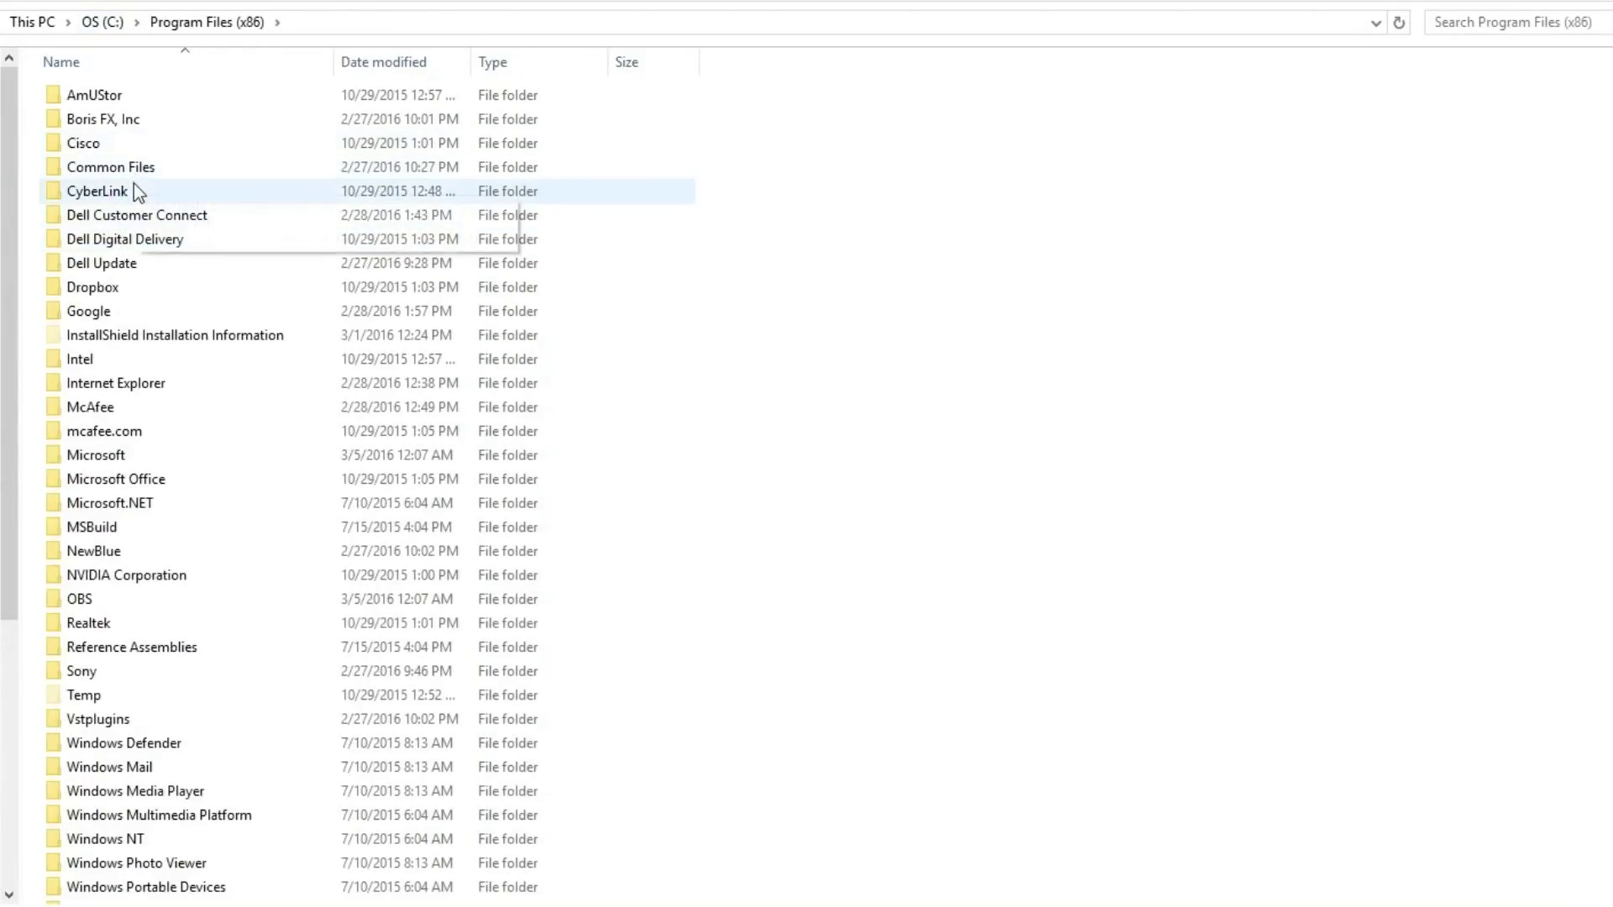
pyautogui.doubleClick(130, 168)
# - Paste the x86 SpeechEngines folder into Program Files (x86)\Common Files with administrator permission for all items
pyautogui.rightClick(181, 405)
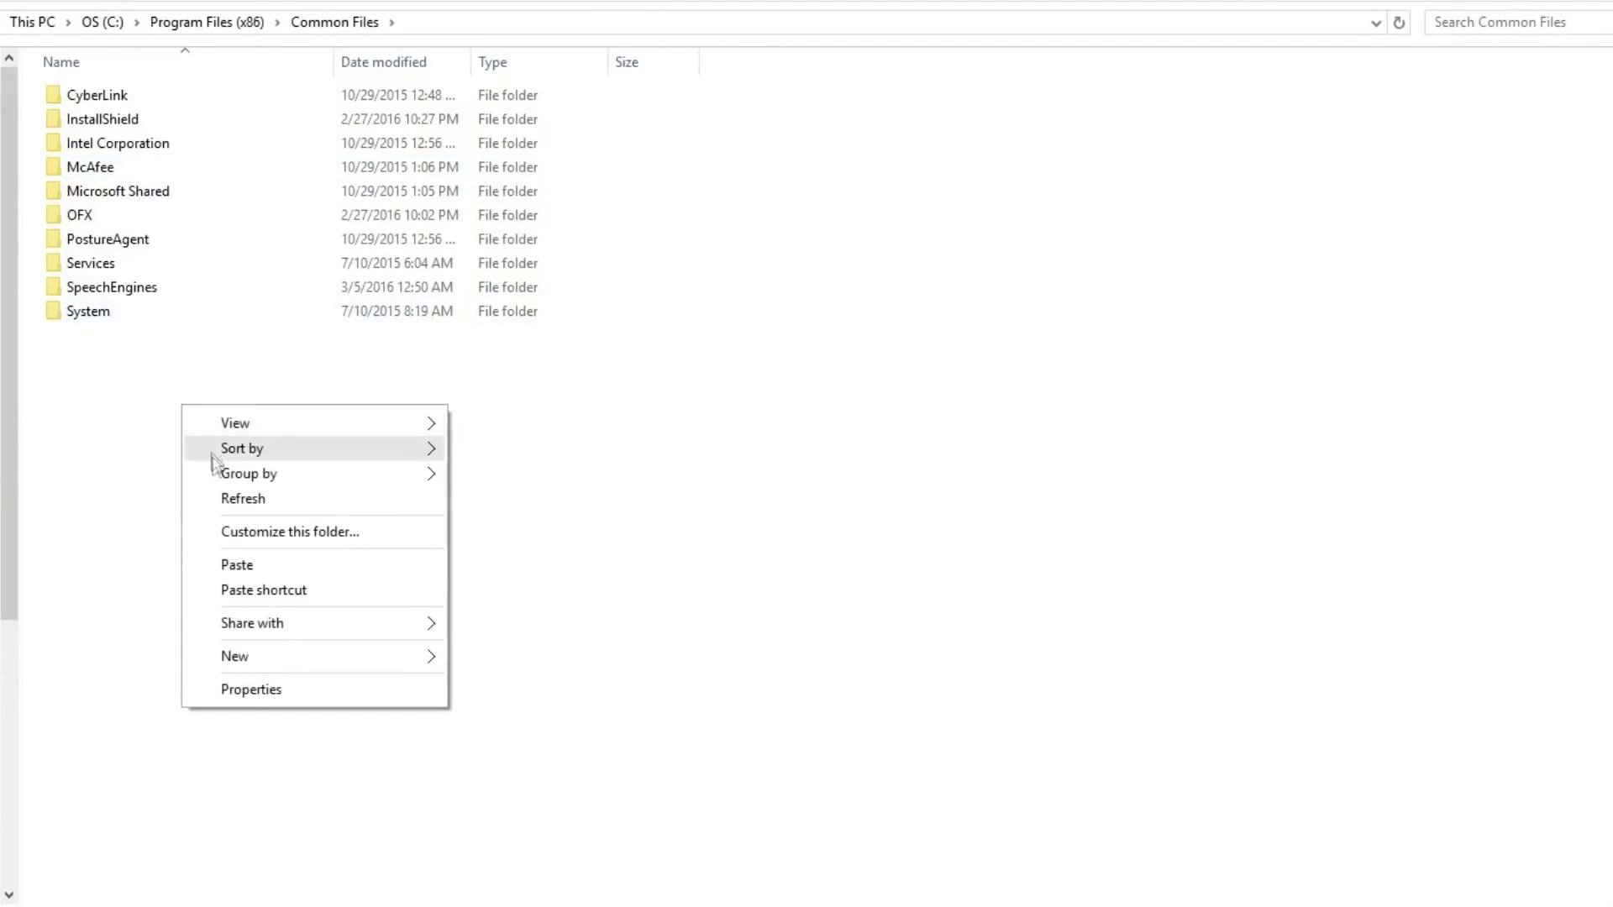
pyautogui.click(238, 564)
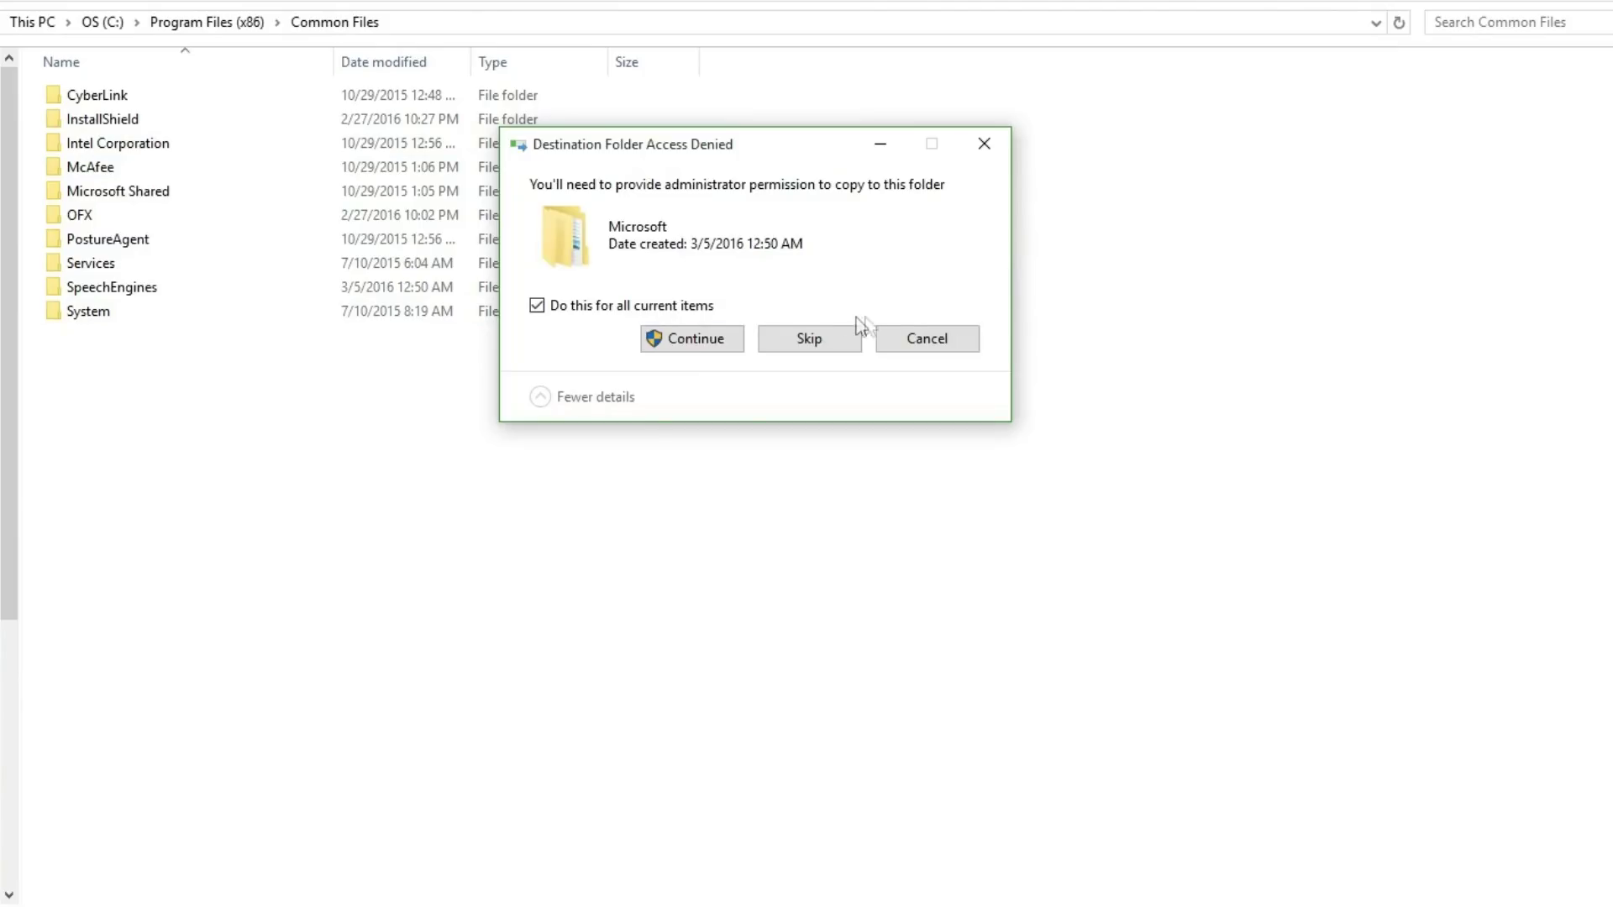
pyautogui.click(719, 342)
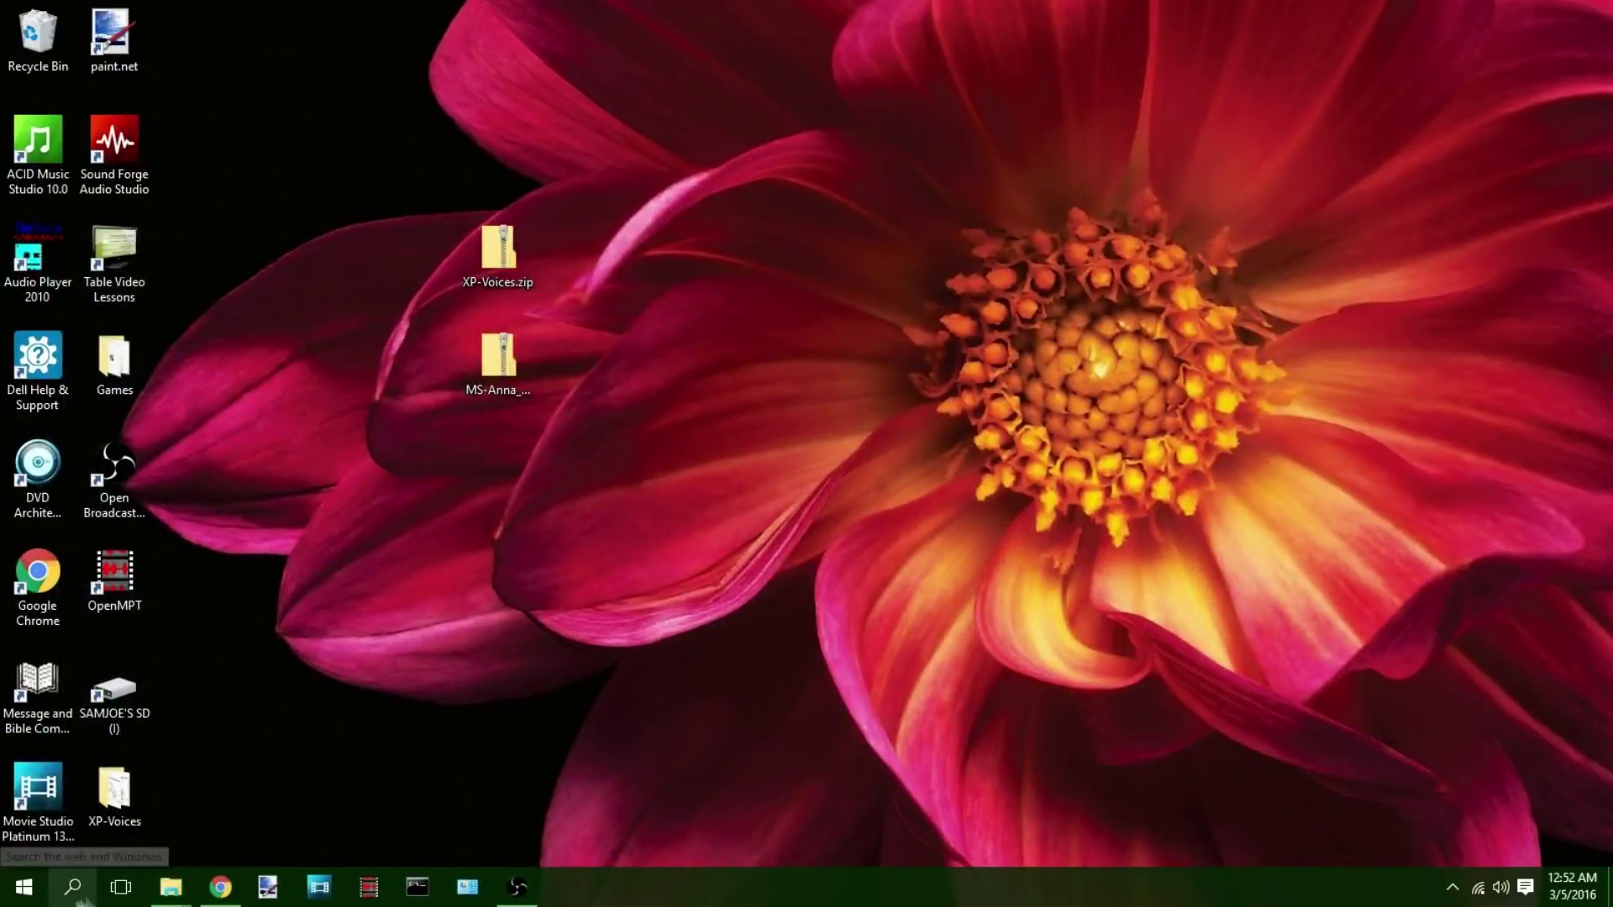
# - Reopen the text-to-speech settings, preview the Microsoft Sam voice, and close the dialog
pyautogui.click(73, 887)
pyautogui.write('tec')
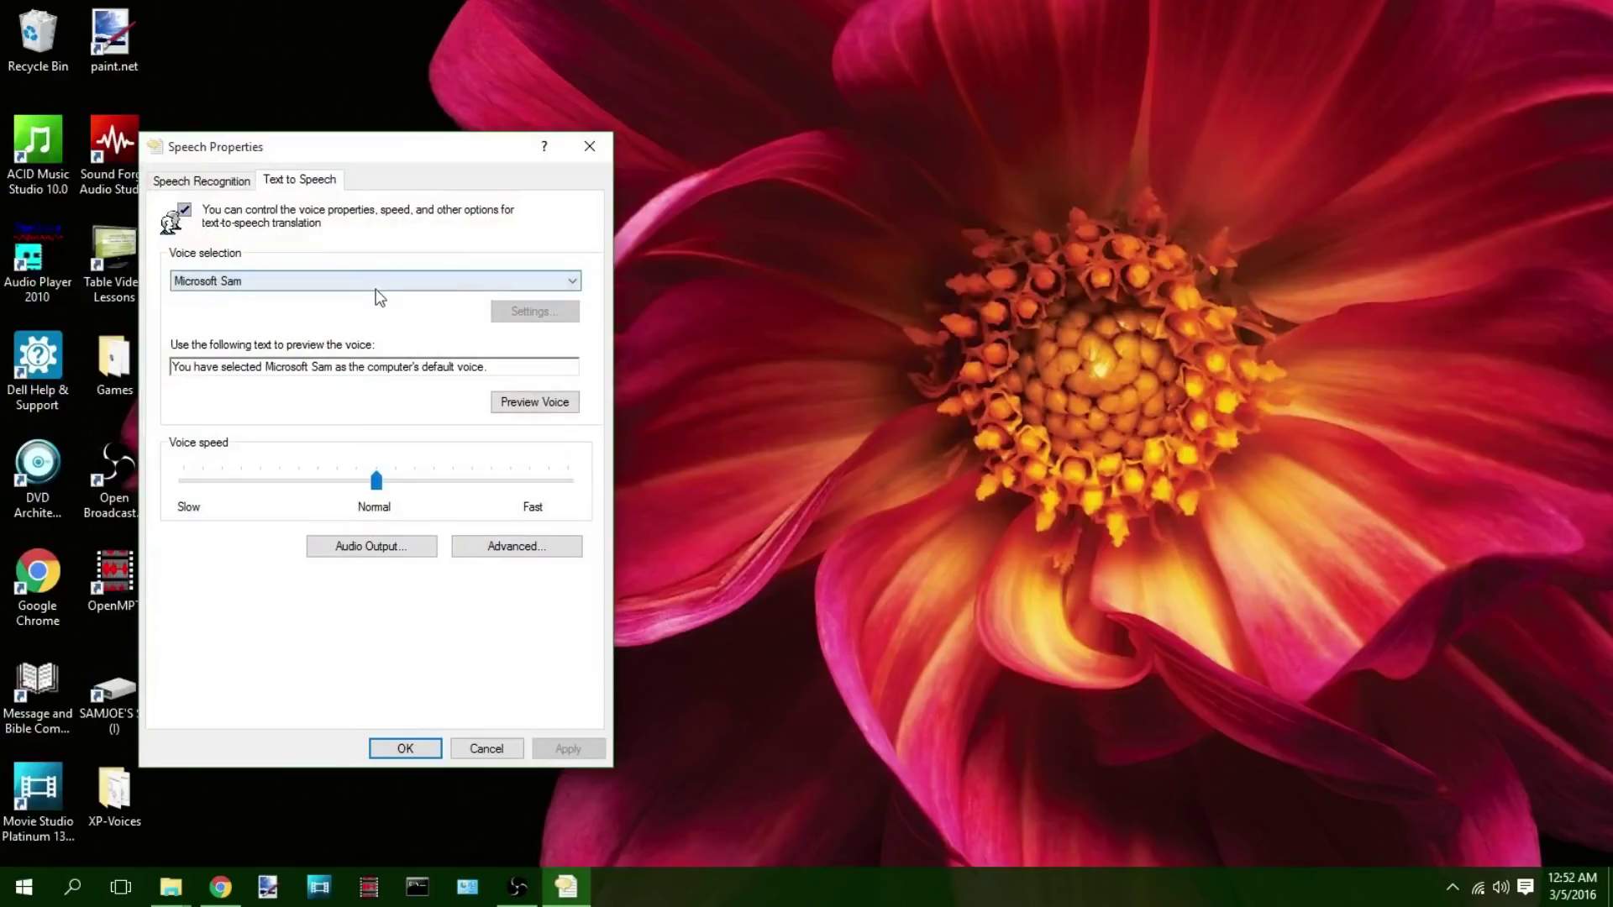
pyautogui.click(569, 408)
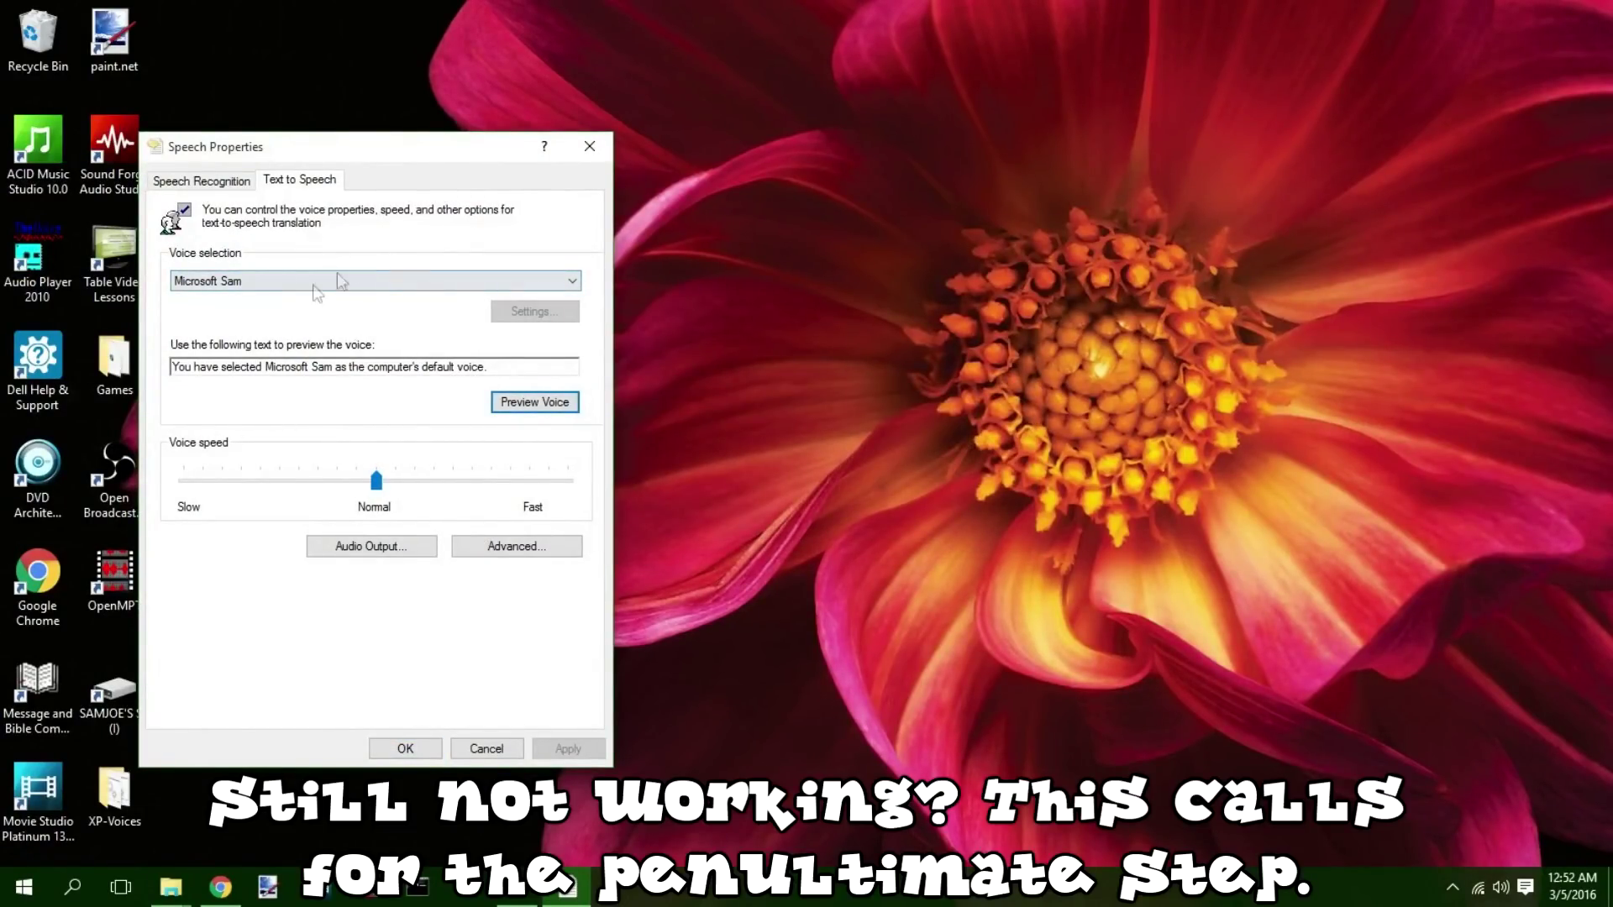
pyautogui.click(418, 754)
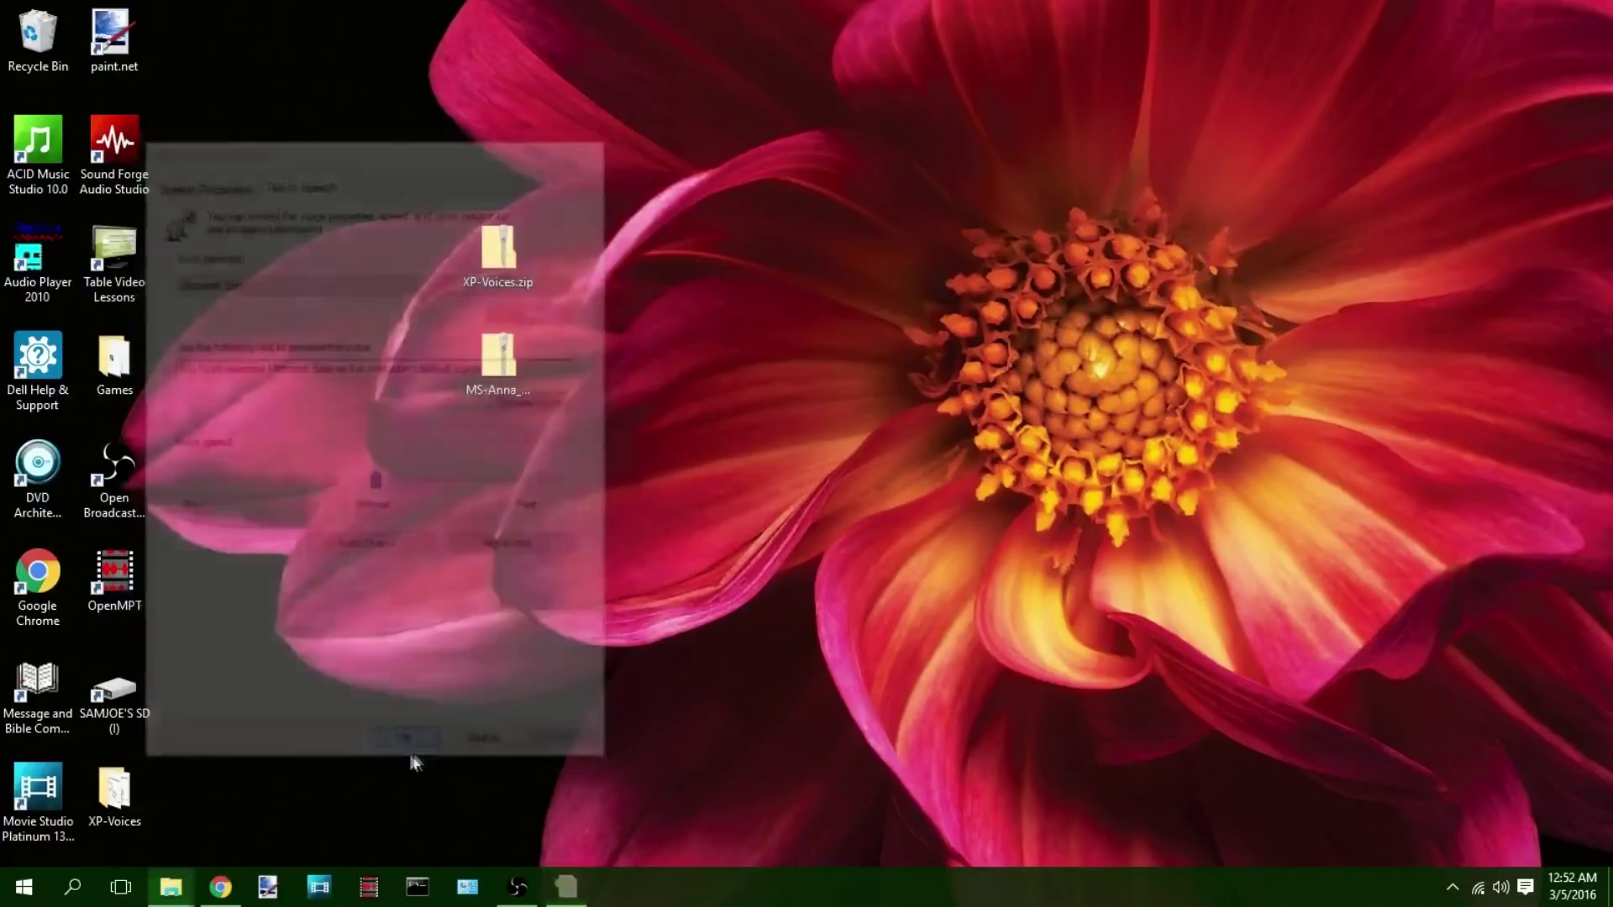
# - Run XP-Voices-x64.bat from the XP-Voices folder as administrator and acknowledge its registration messages
pyautogui.moveTo(171, 887)
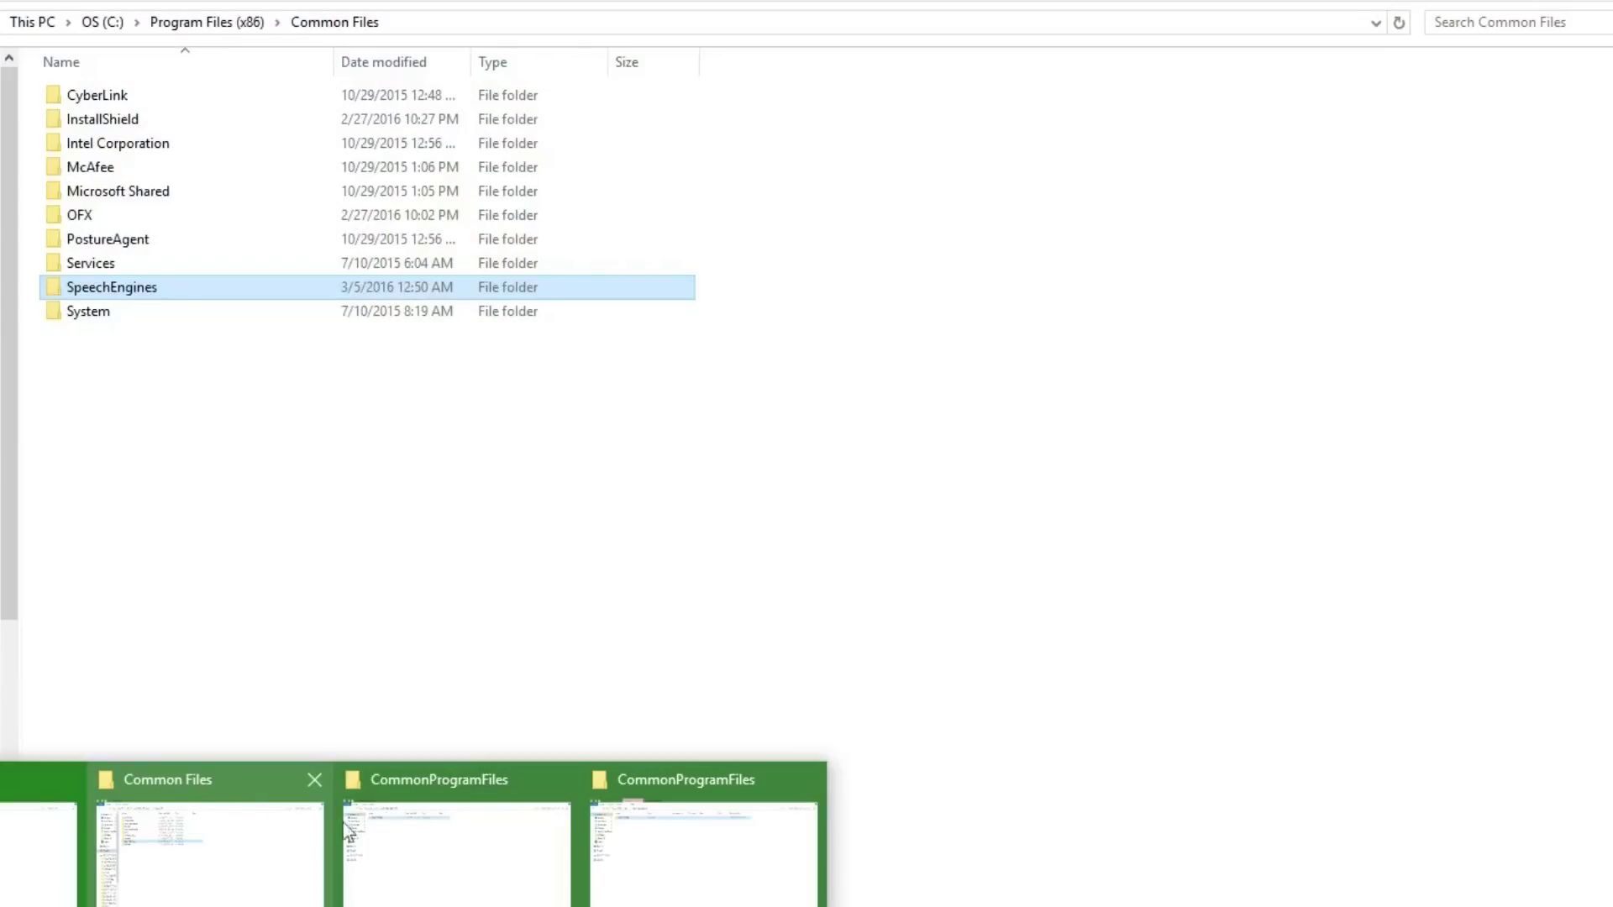
pyautogui.click(520, 826)
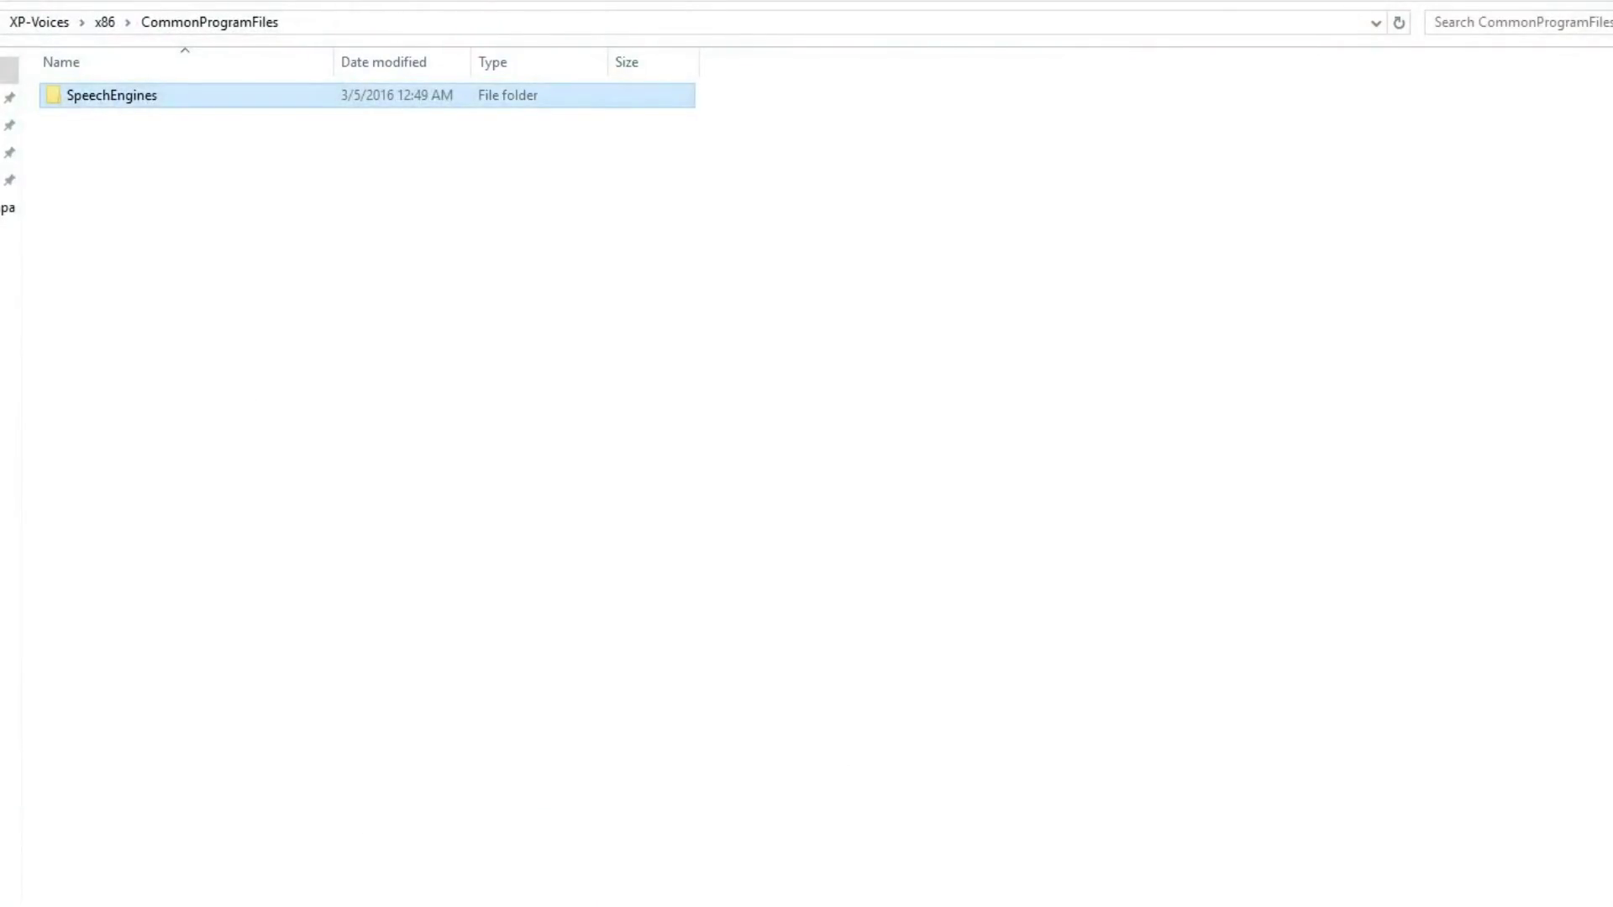
pyautogui.click(38, 23)
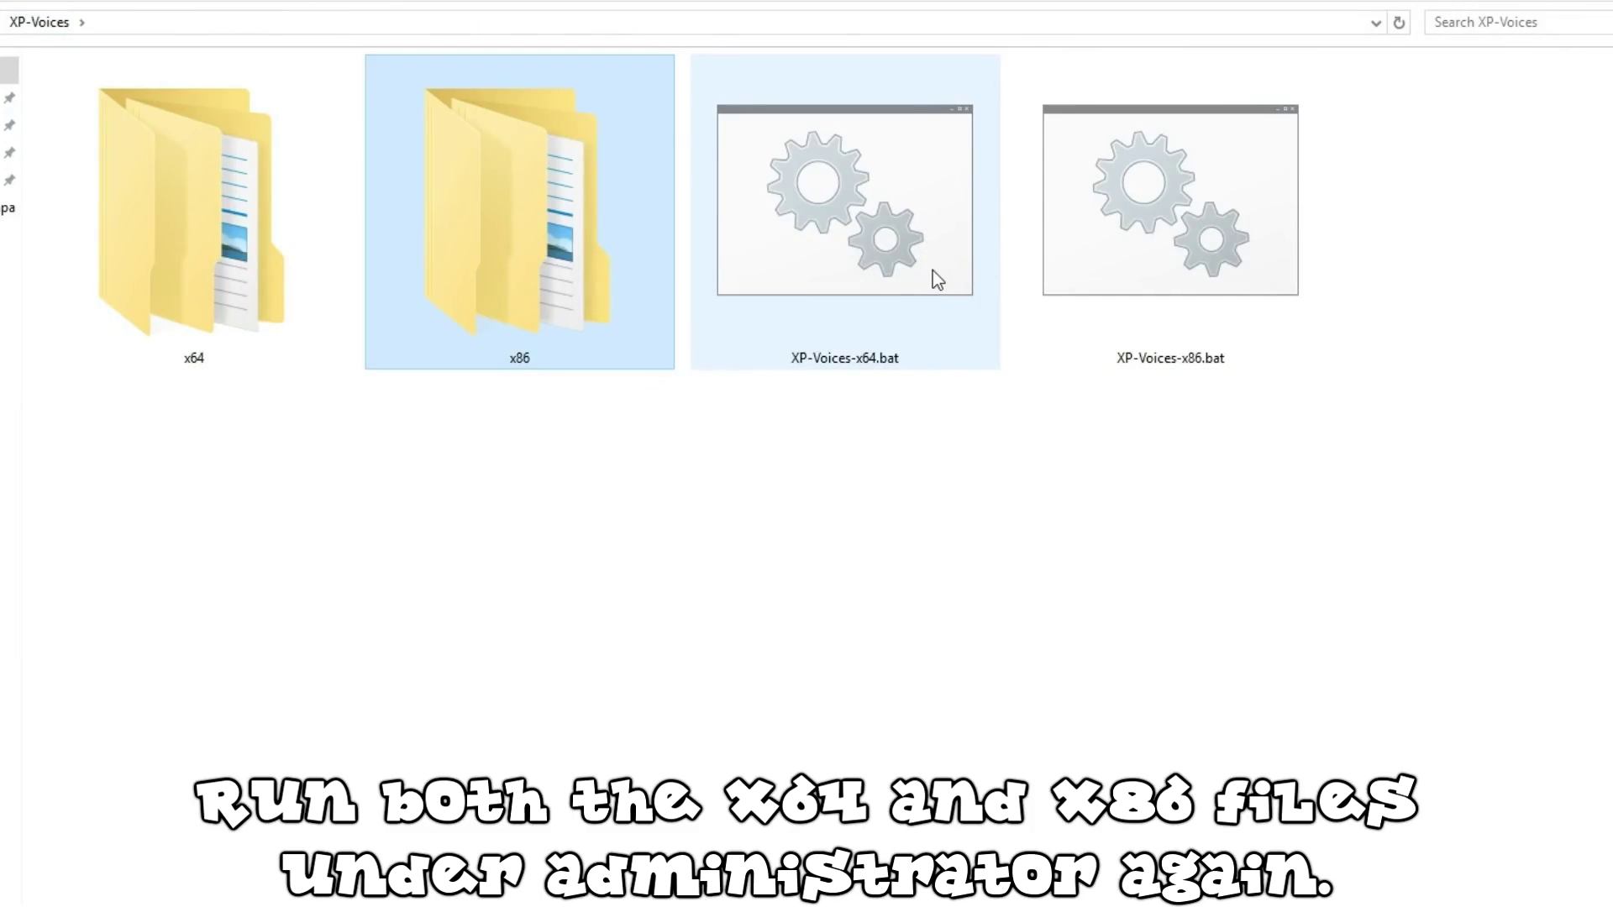
pyautogui.click(932, 270)
pyautogui.rightClick(933, 270)
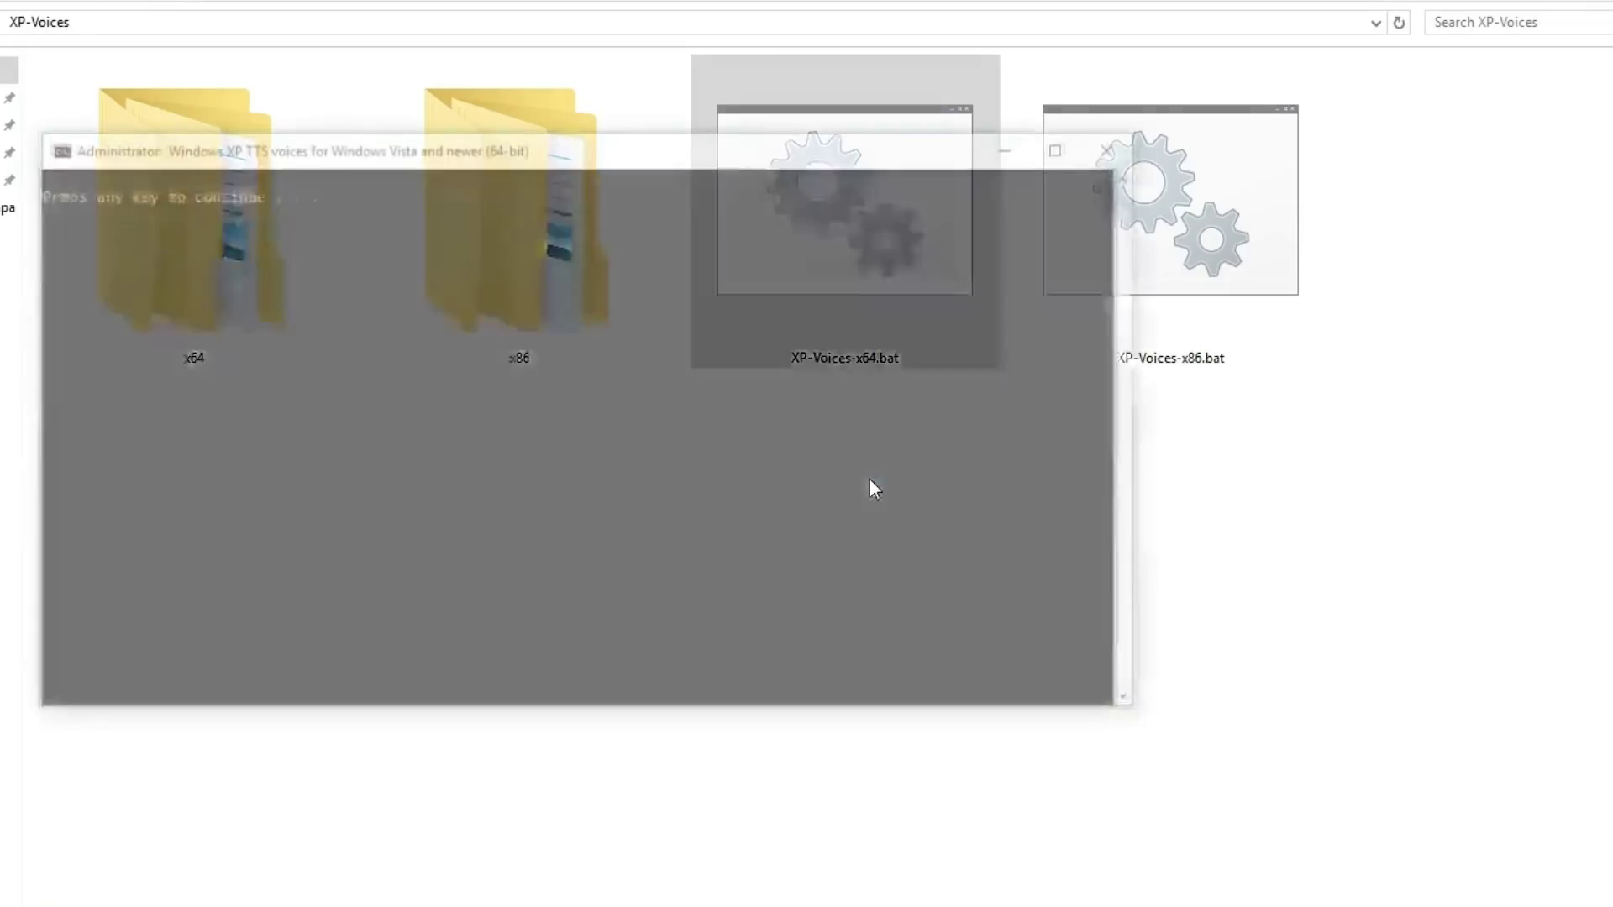
pyautogui.press('Return')
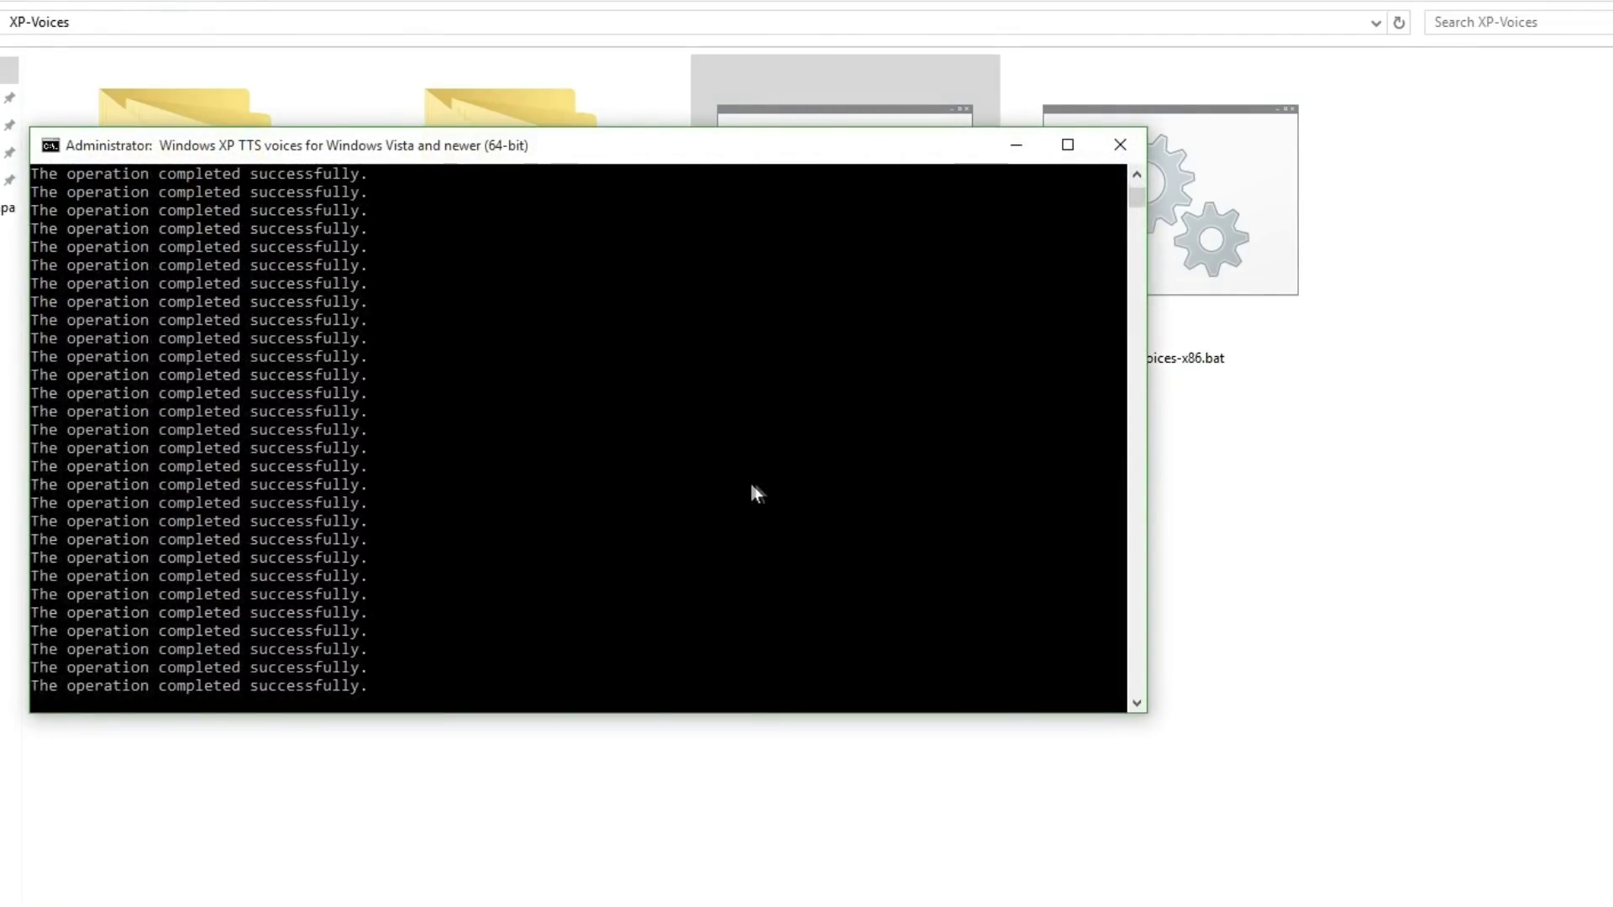
pyautogui.click(910, 461)
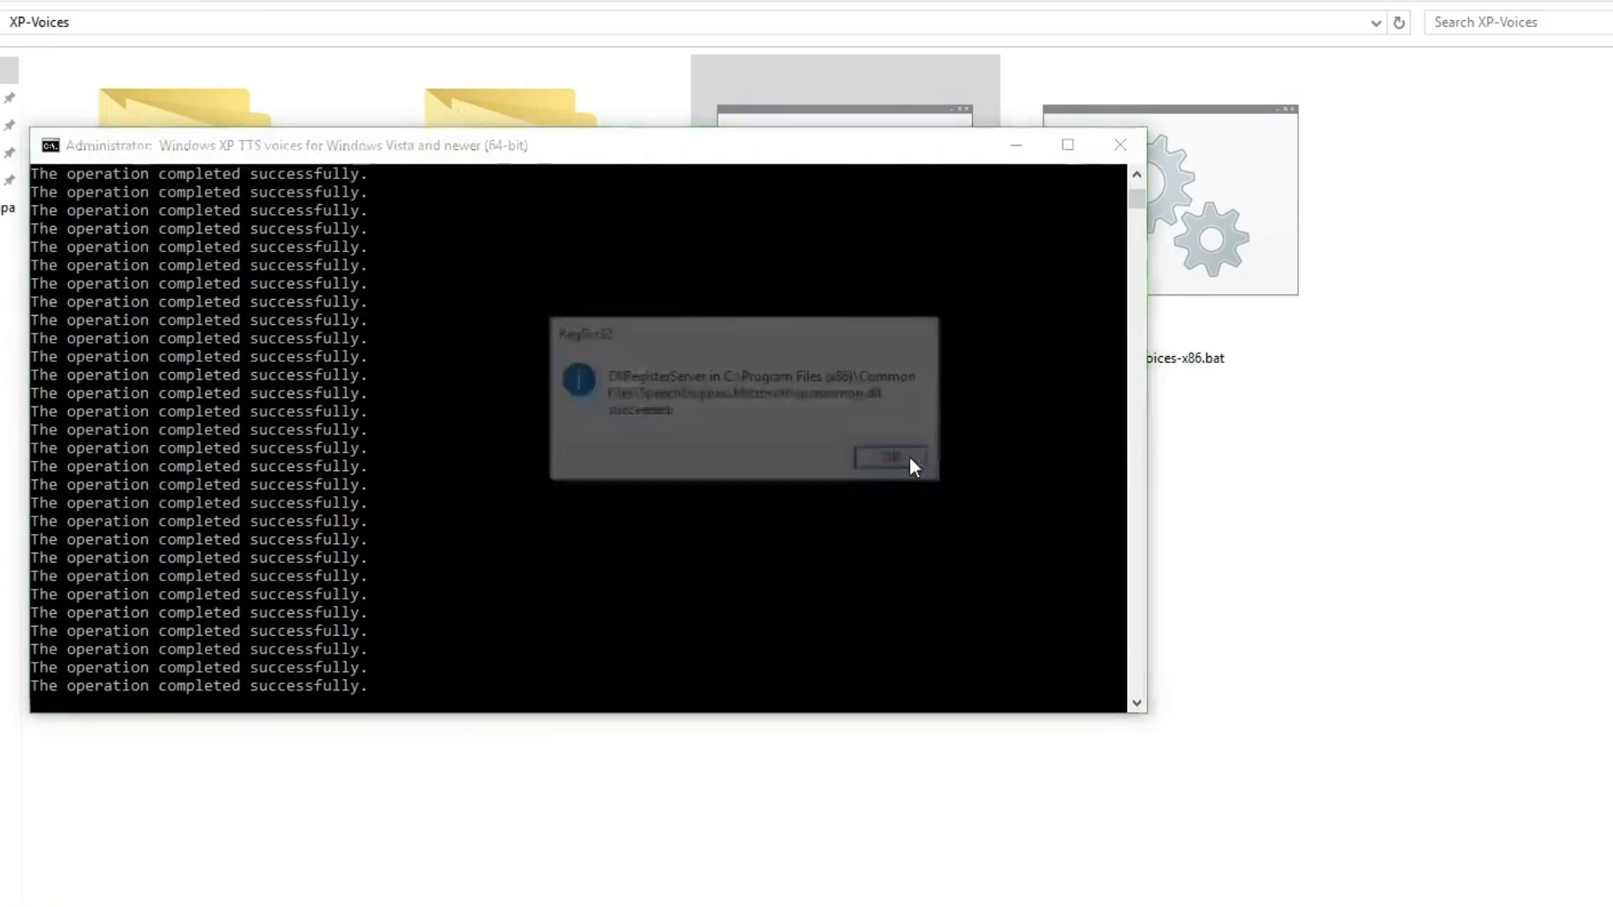
pyautogui.click(909, 456)
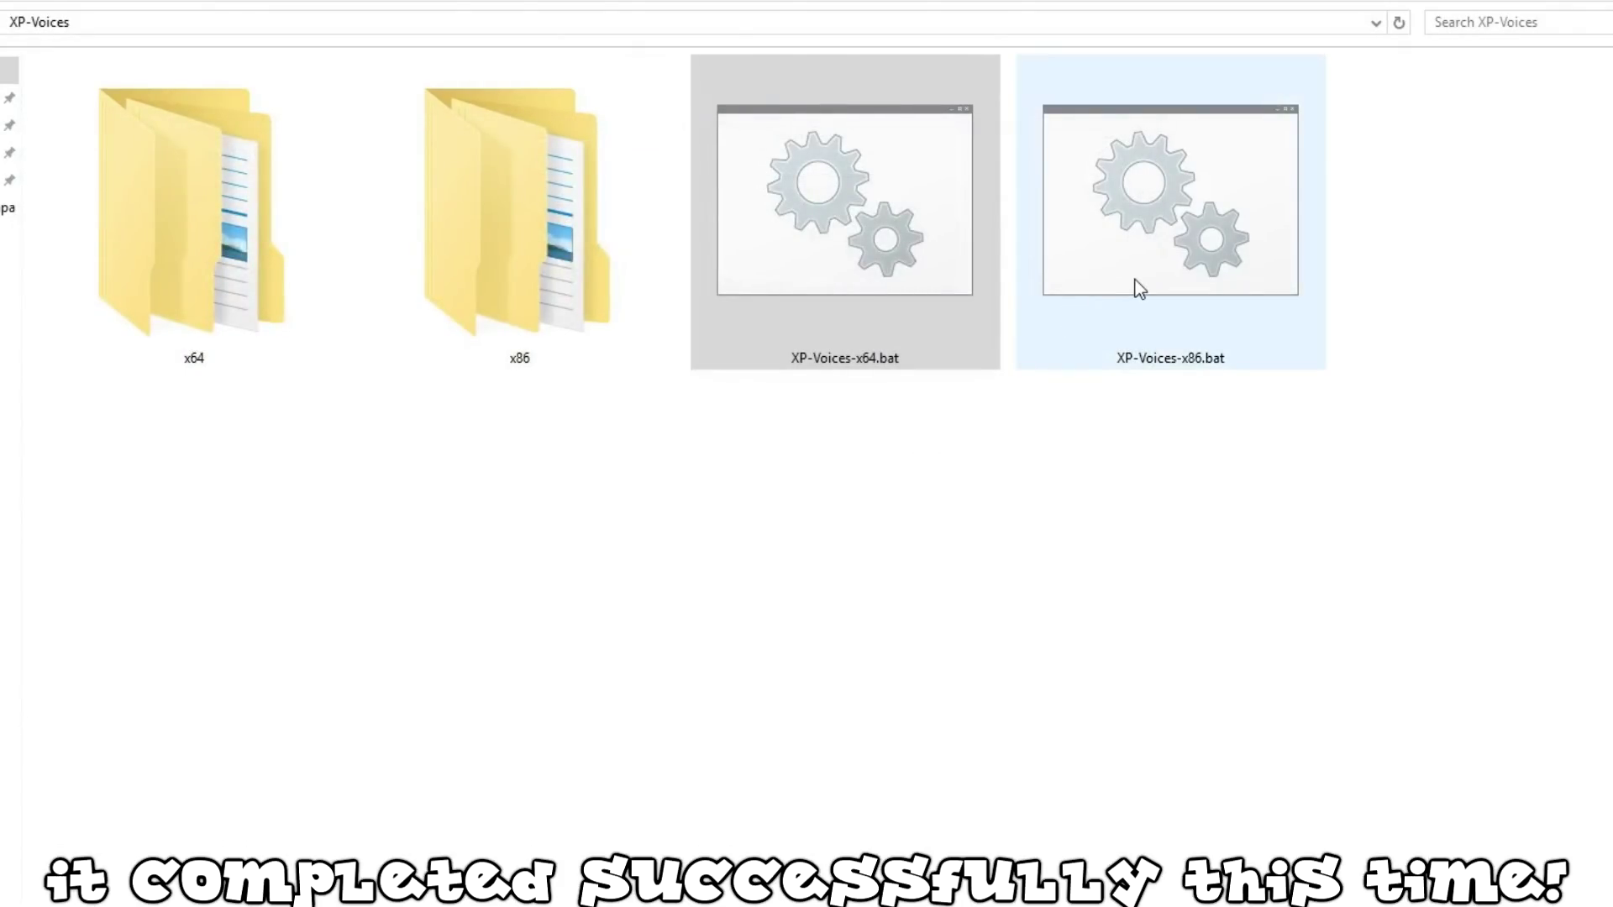
# - Run XP-Voices-x86.bat as administrator and acknowledge its registration message
pyautogui.click(1140, 289)
pyautogui.rightClick(1138, 290)
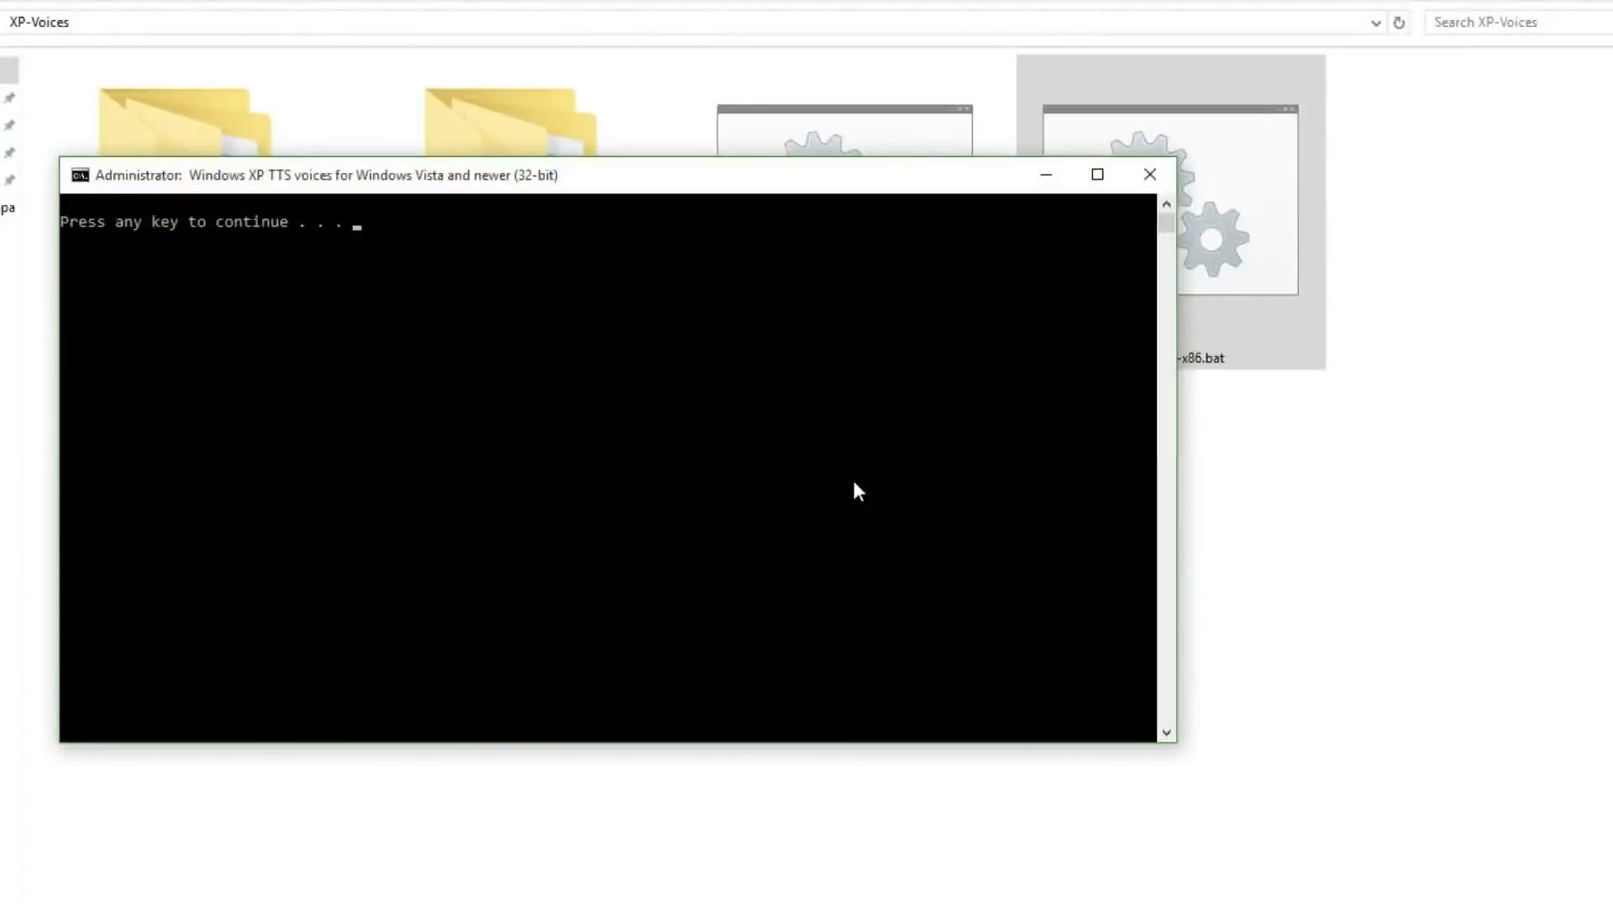
pyautogui.press('Return')
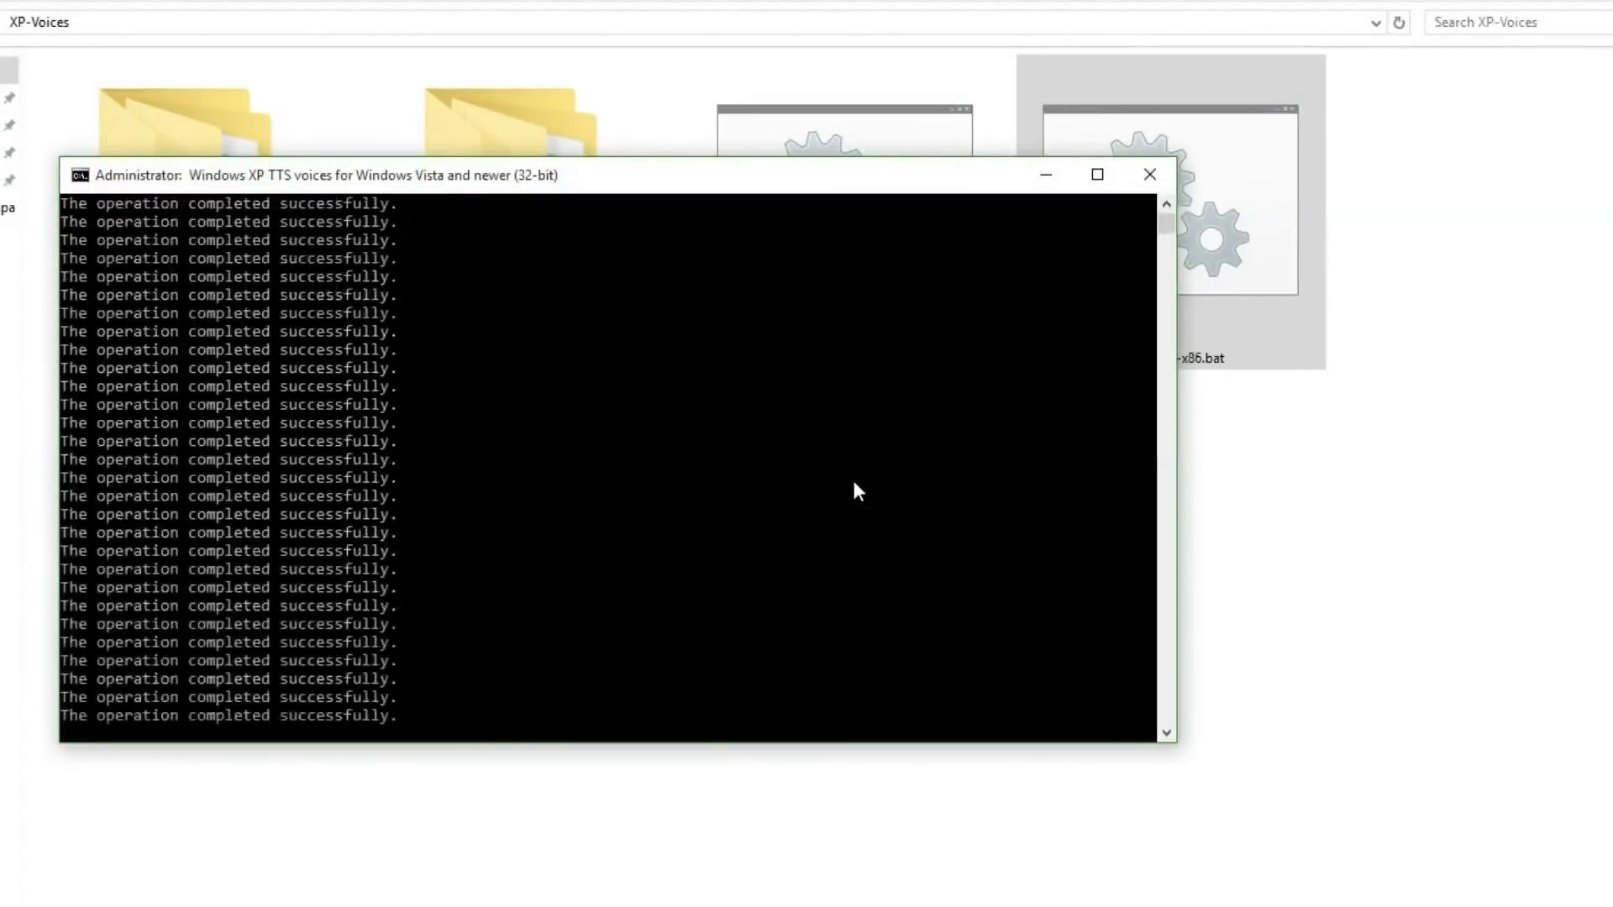
pyautogui.click(891, 458)
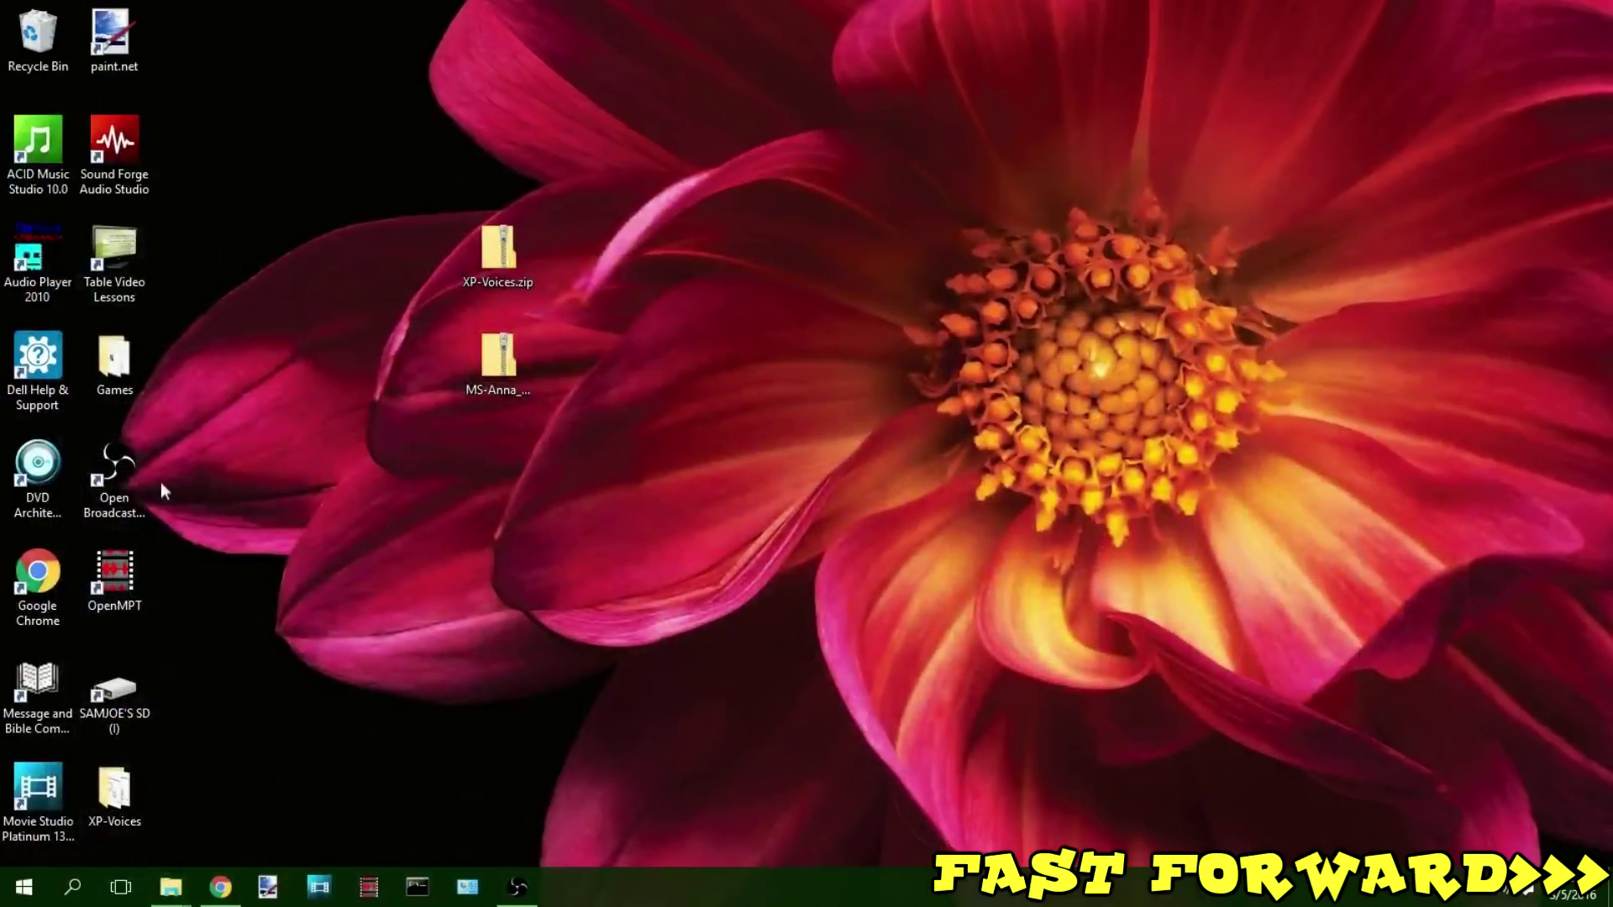
# - Open the text-to-speech settings again and test the Microsoft Sam voice with a preview
pyautogui.click(73, 887)
pyautogui.write('tex')
pyautogui.click(184, 425)
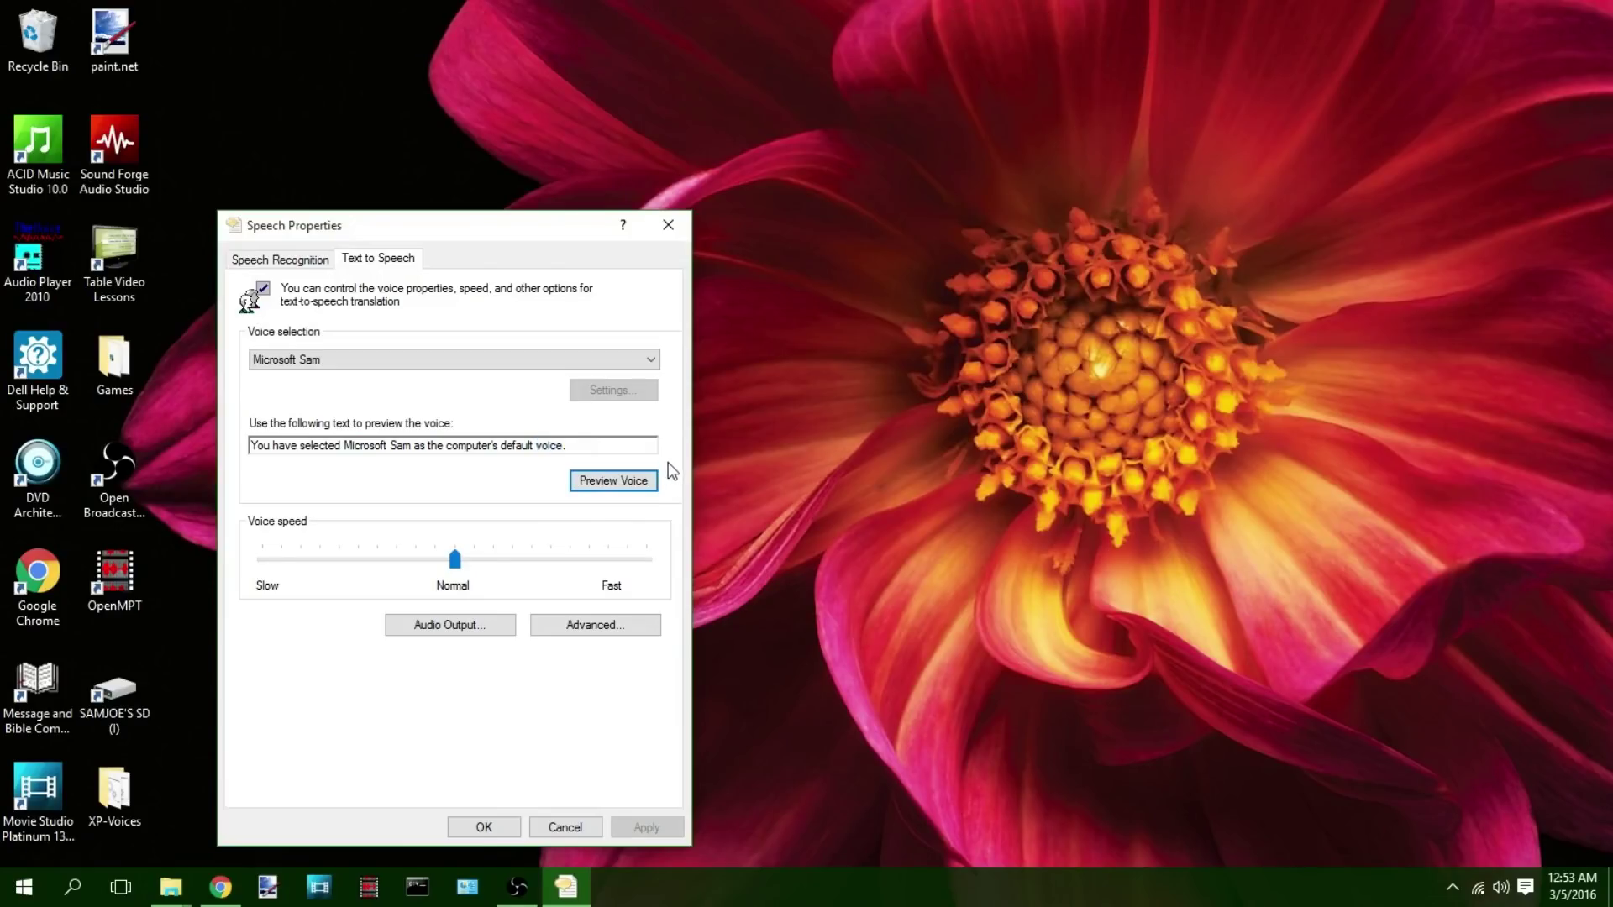
# - Try the Microsoft Mike voice in the text-to-speech voice selection, dismissing any messages
pyautogui.click(525, 361)
pyautogui.click(525, 404)
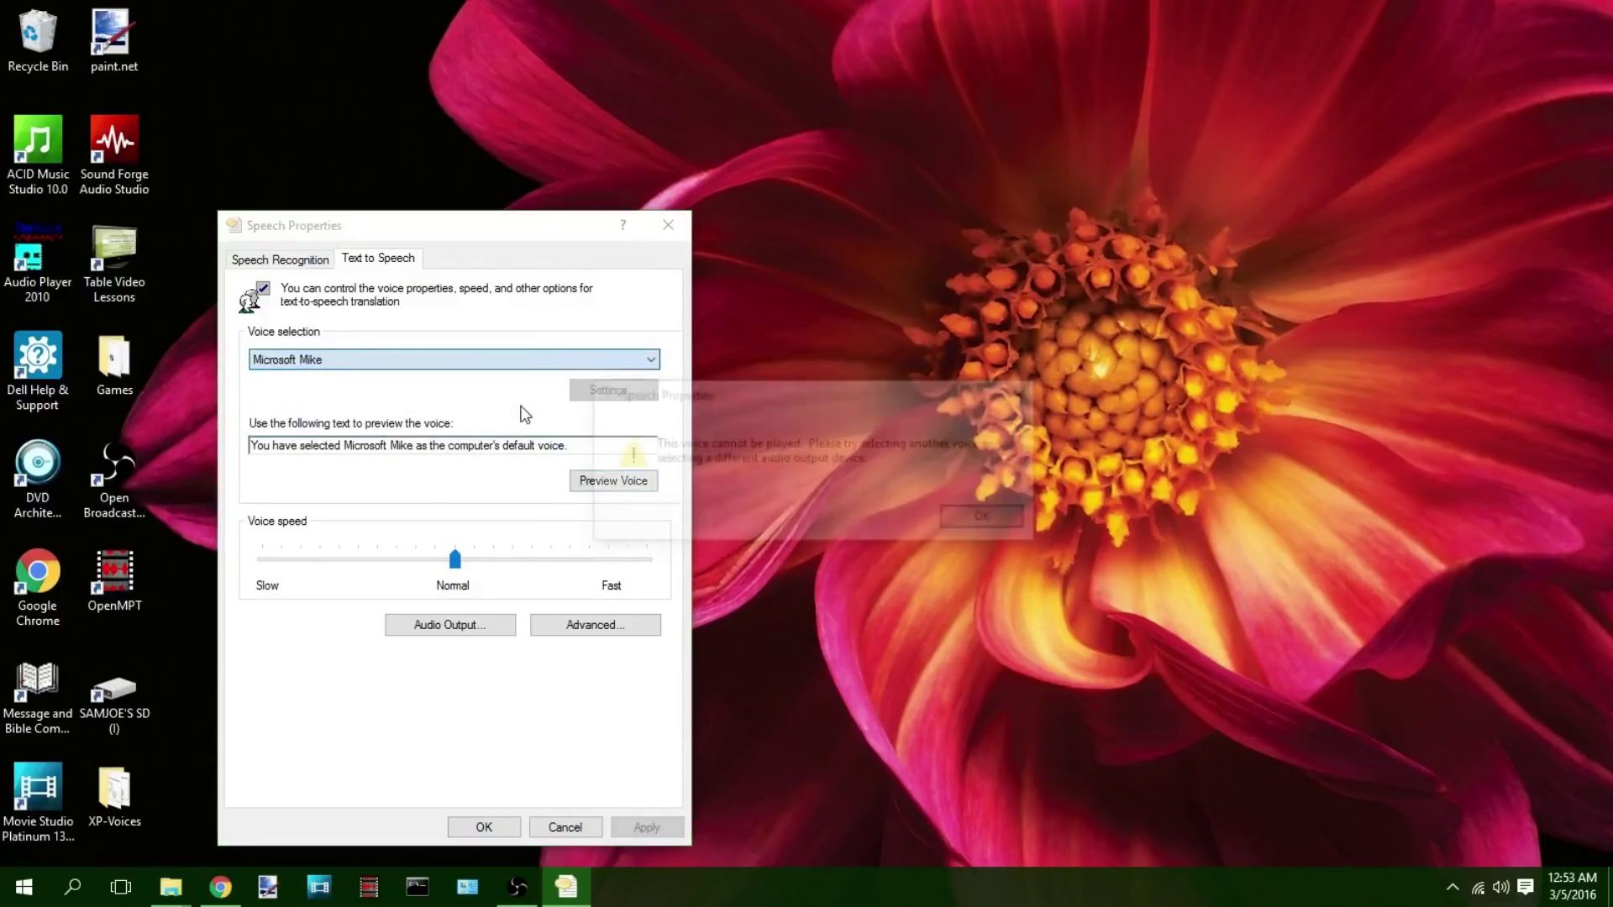
pyautogui.click(974, 517)
pyautogui.click(551, 363)
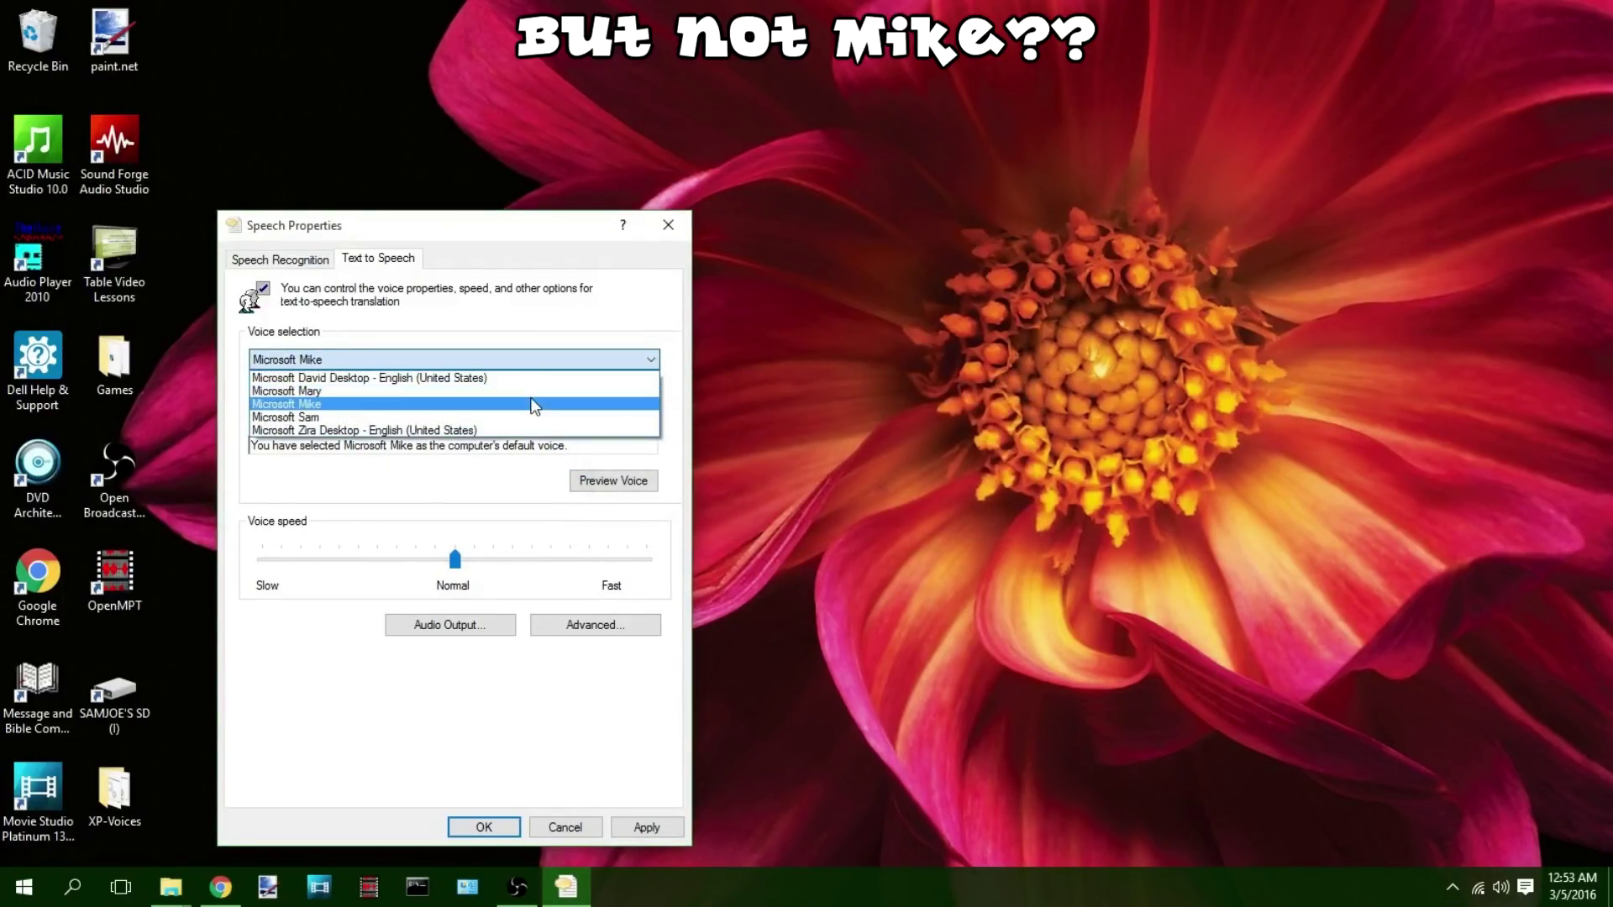
pyautogui.click(529, 404)
pyautogui.click(975, 516)
# - Try the Microsoft Mary voice, reselect Microsoft Sam, and close the speech settings with the selection accepted
pyautogui.click(484, 361)
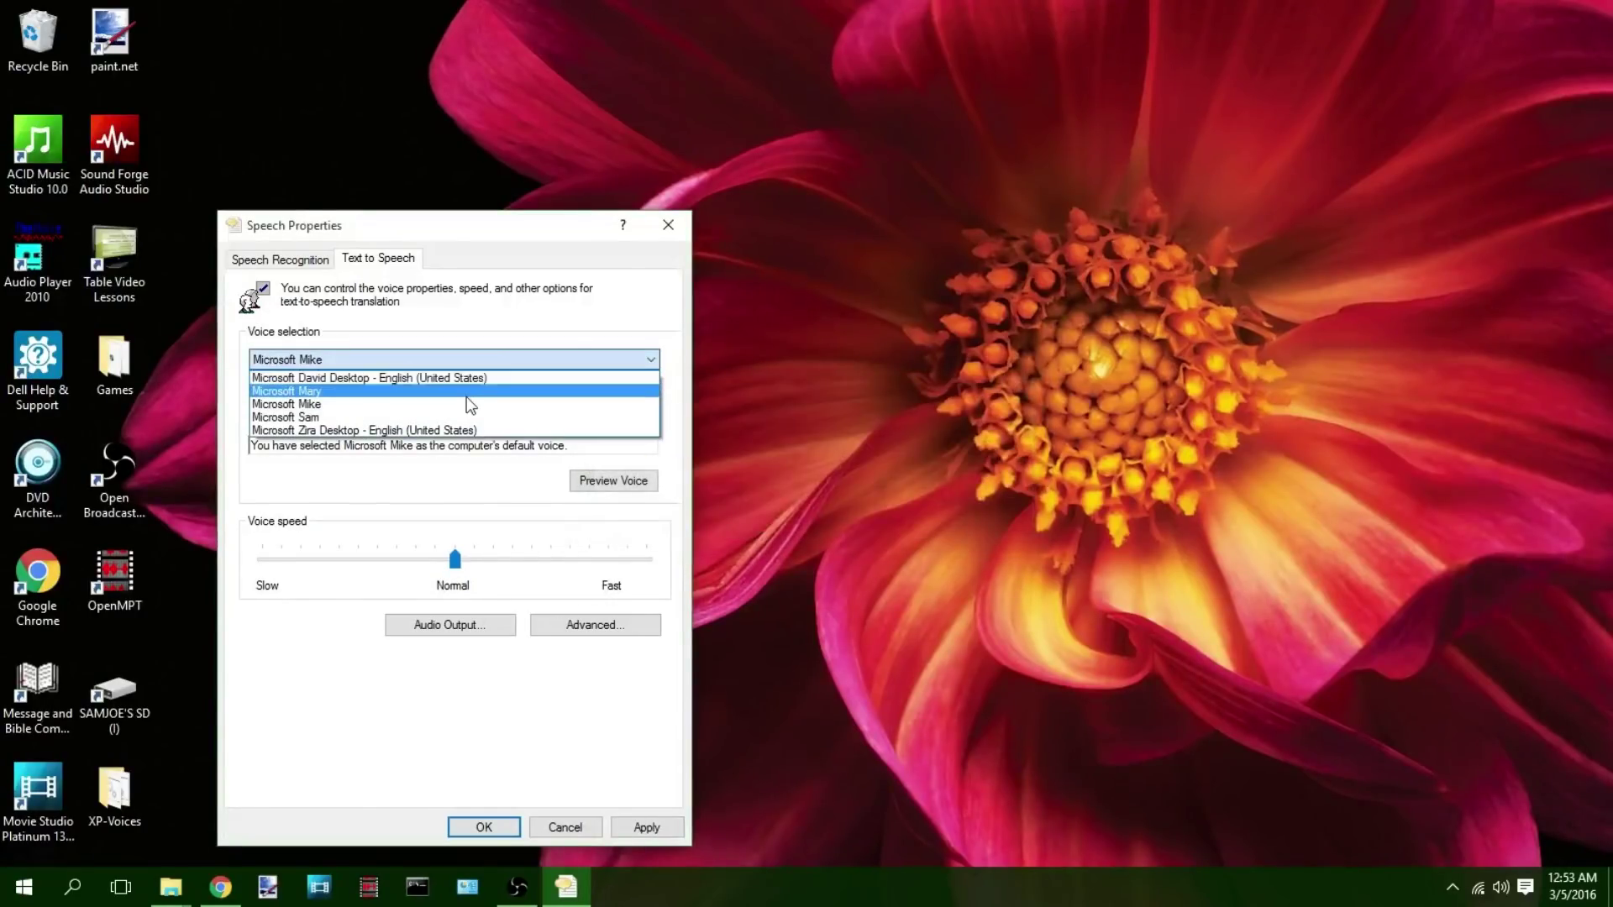
pyautogui.click(470, 390)
pyautogui.click(983, 516)
pyautogui.click(463, 360)
pyautogui.click(464, 417)
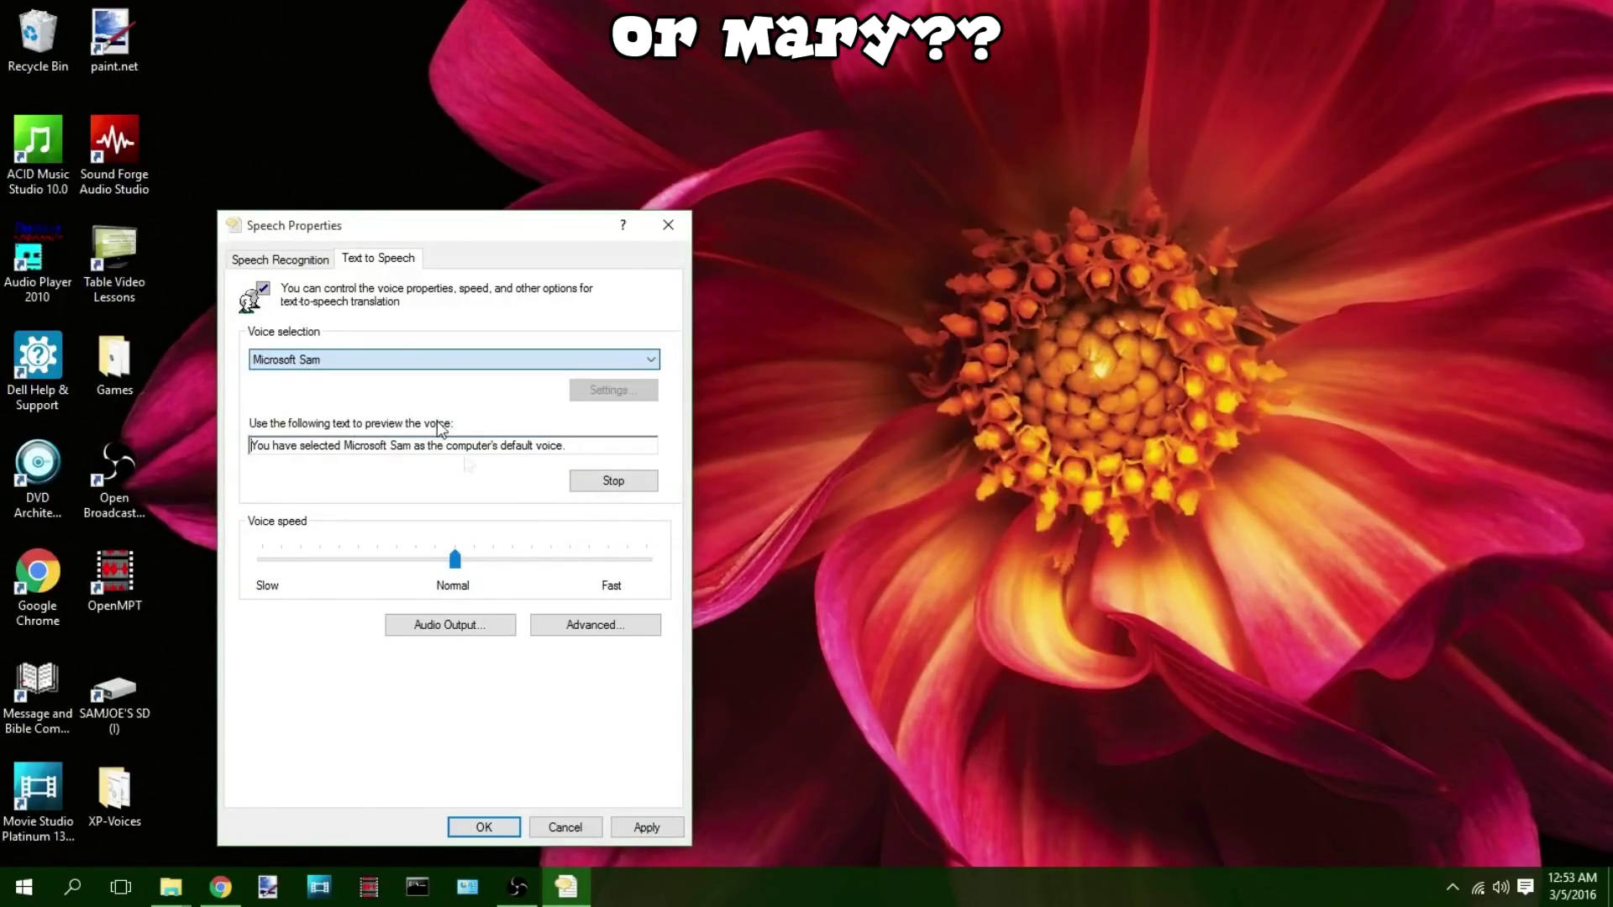
pyautogui.click(511, 828)
# - Switch to the Common Files window under Program Files (x86) and open its SpeechEngines\Microsoft folder
pyautogui.moveTo(165, 901)
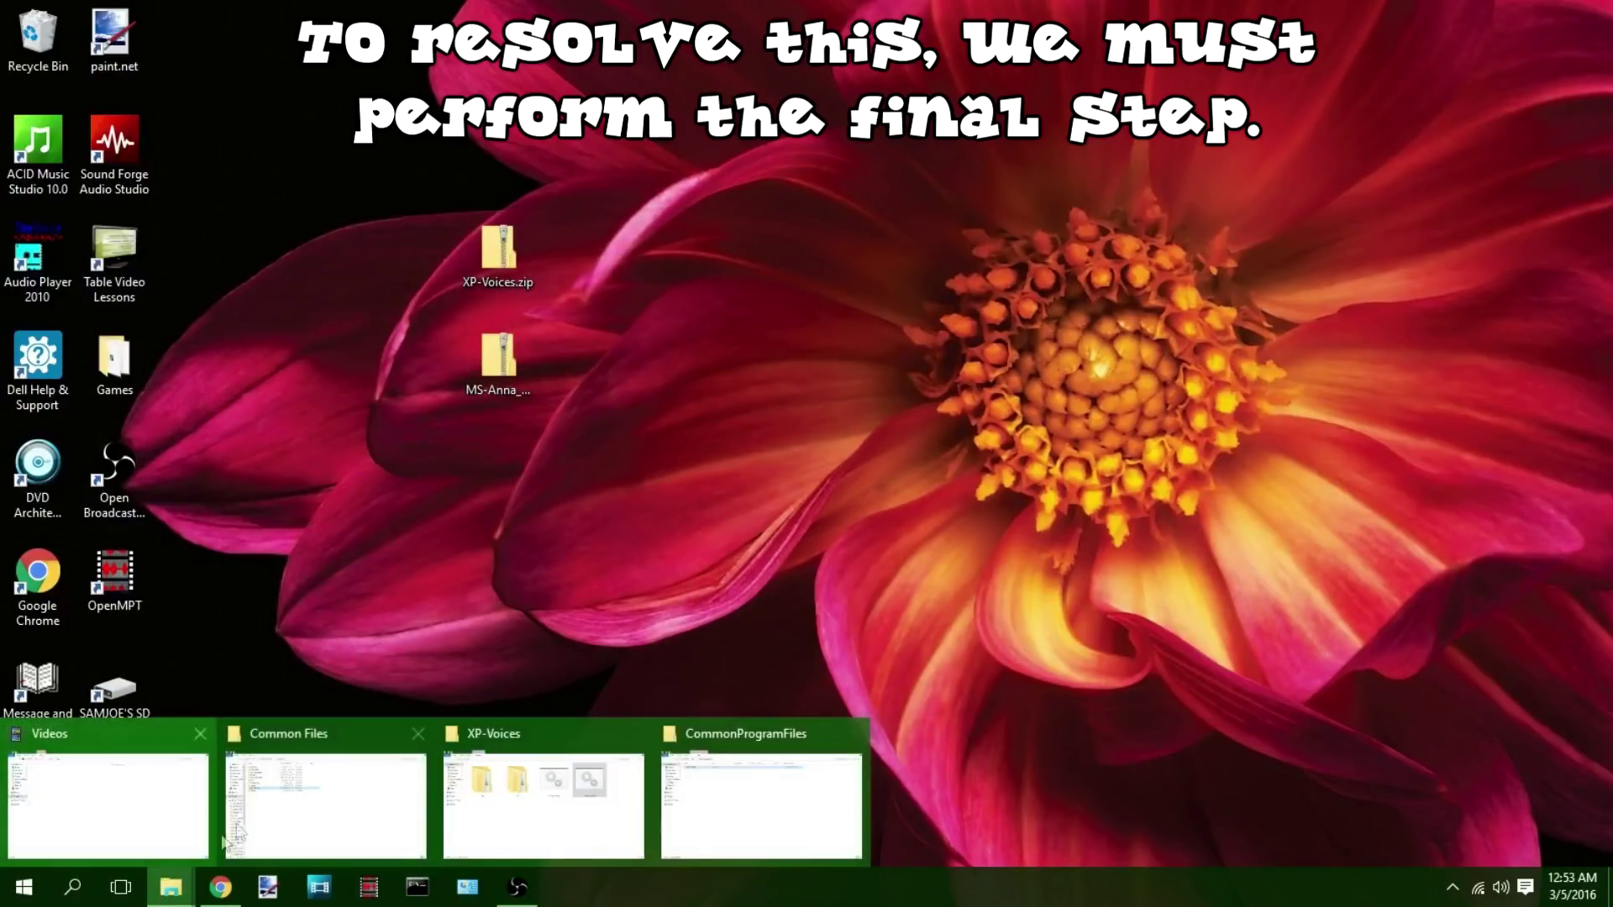
pyautogui.click(336, 827)
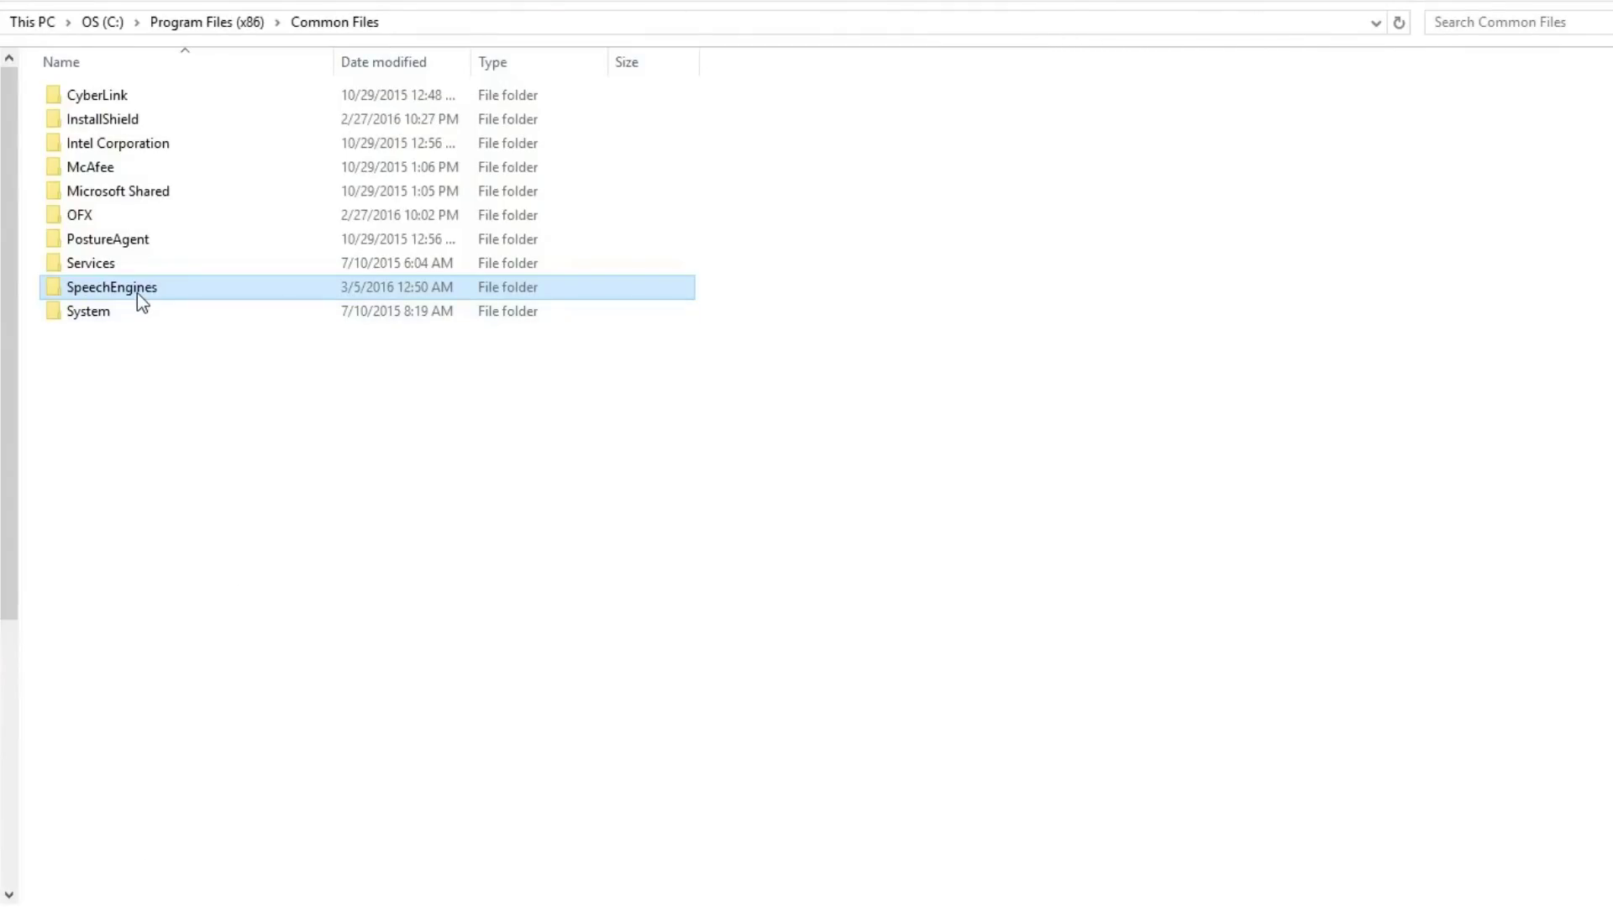
pyautogui.doubleClick(138, 292)
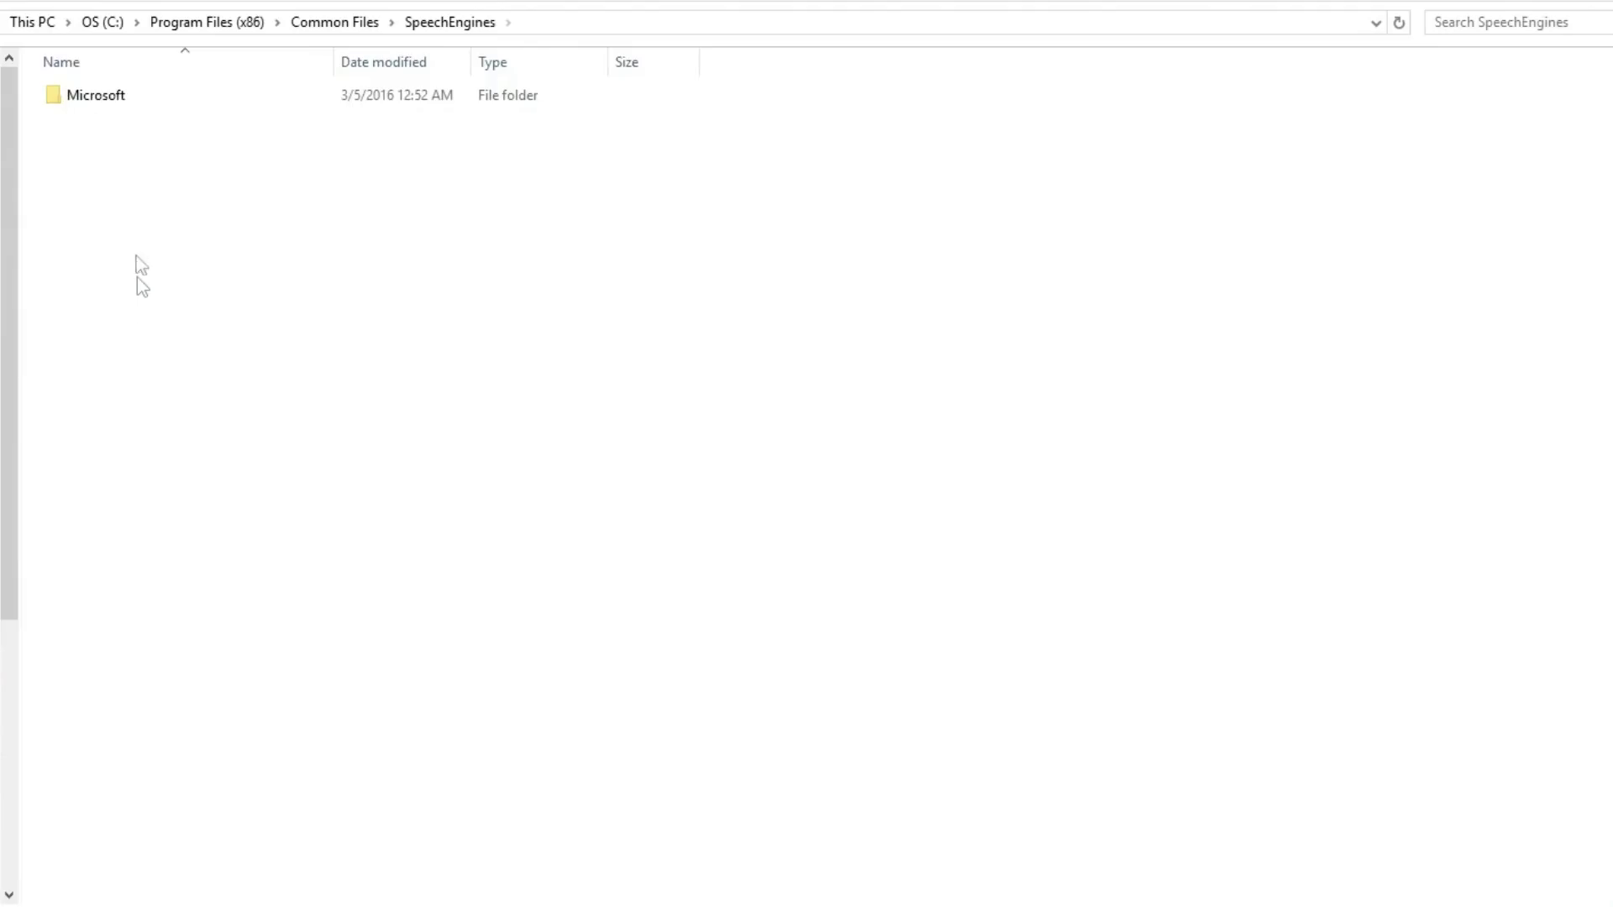
pyautogui.doubleClick(98, 101)
pyautogui.click(98, 143)
pyautogui.doubleClick(98, 141)
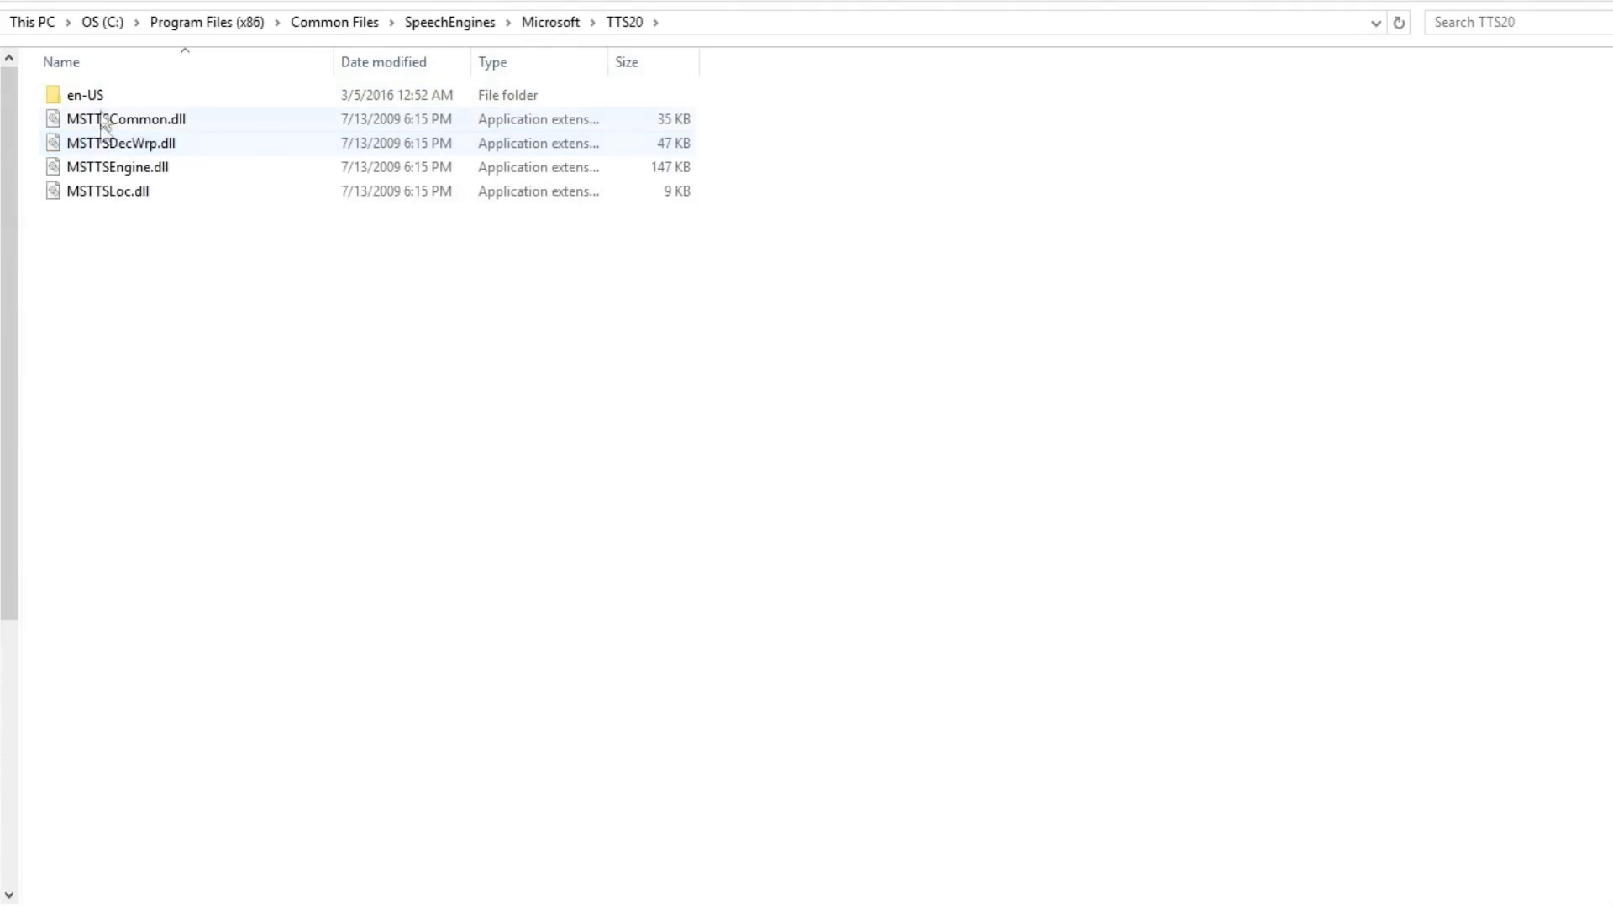
pyautogui.doubleClick(99, 96)
pyautogui.doubleClick(101, 96)
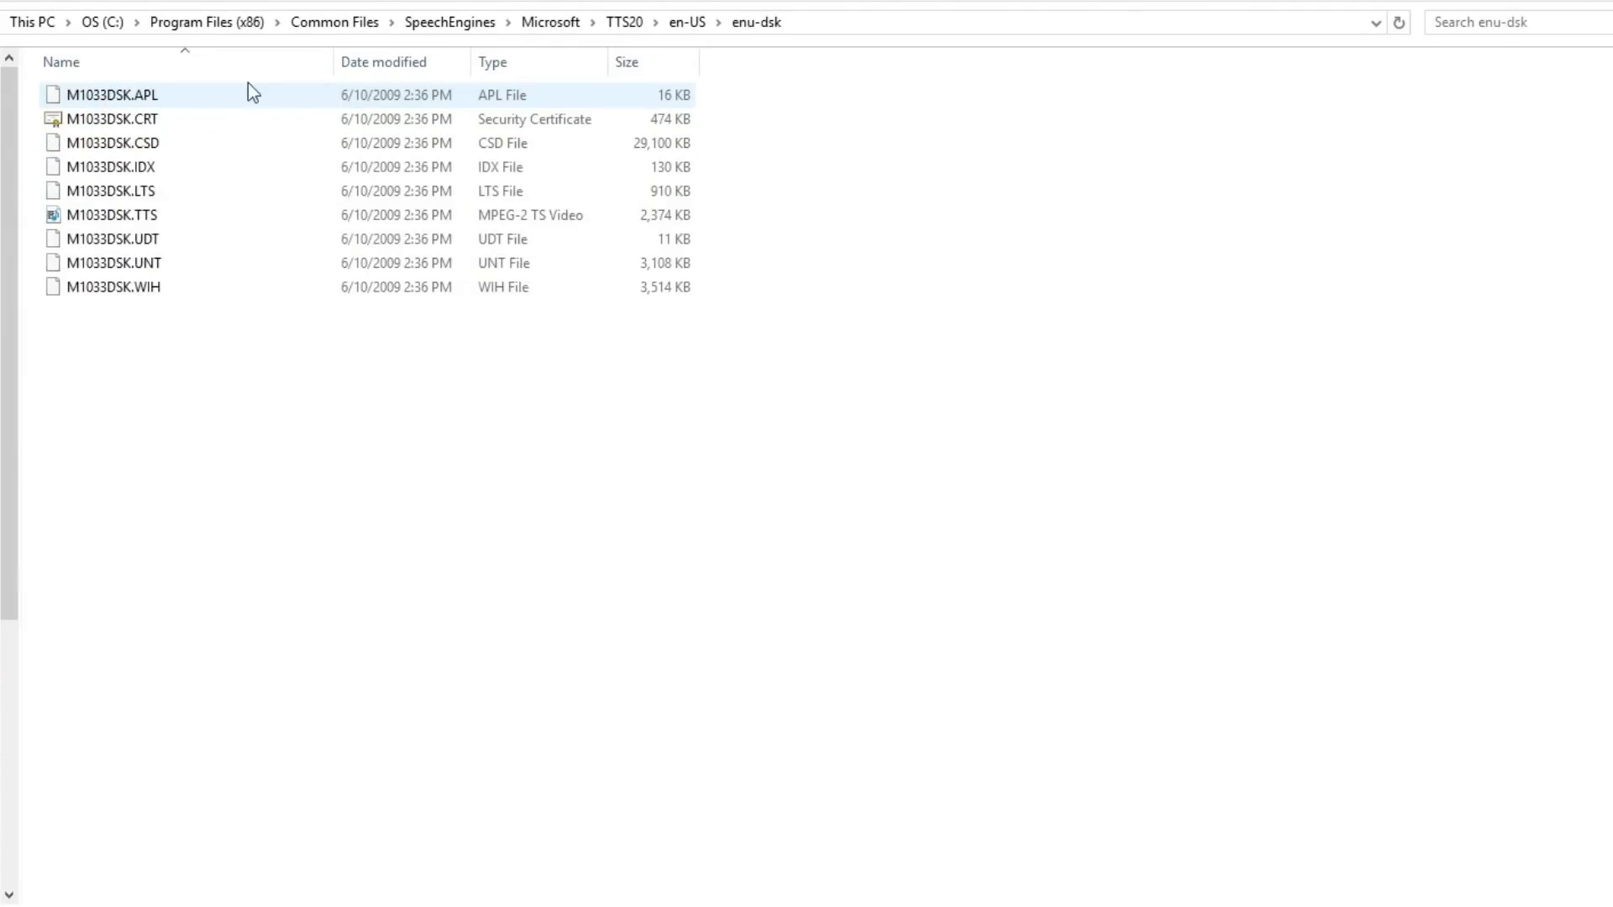
pyautogui.click(624, 22)
pyautogui.click(553, 22)
# - Copy Mary.SDF, Mary.SPD, Mike.SDF and Mike.SPD from the TTS\1033 folder
pyautogui.click(79, 120)
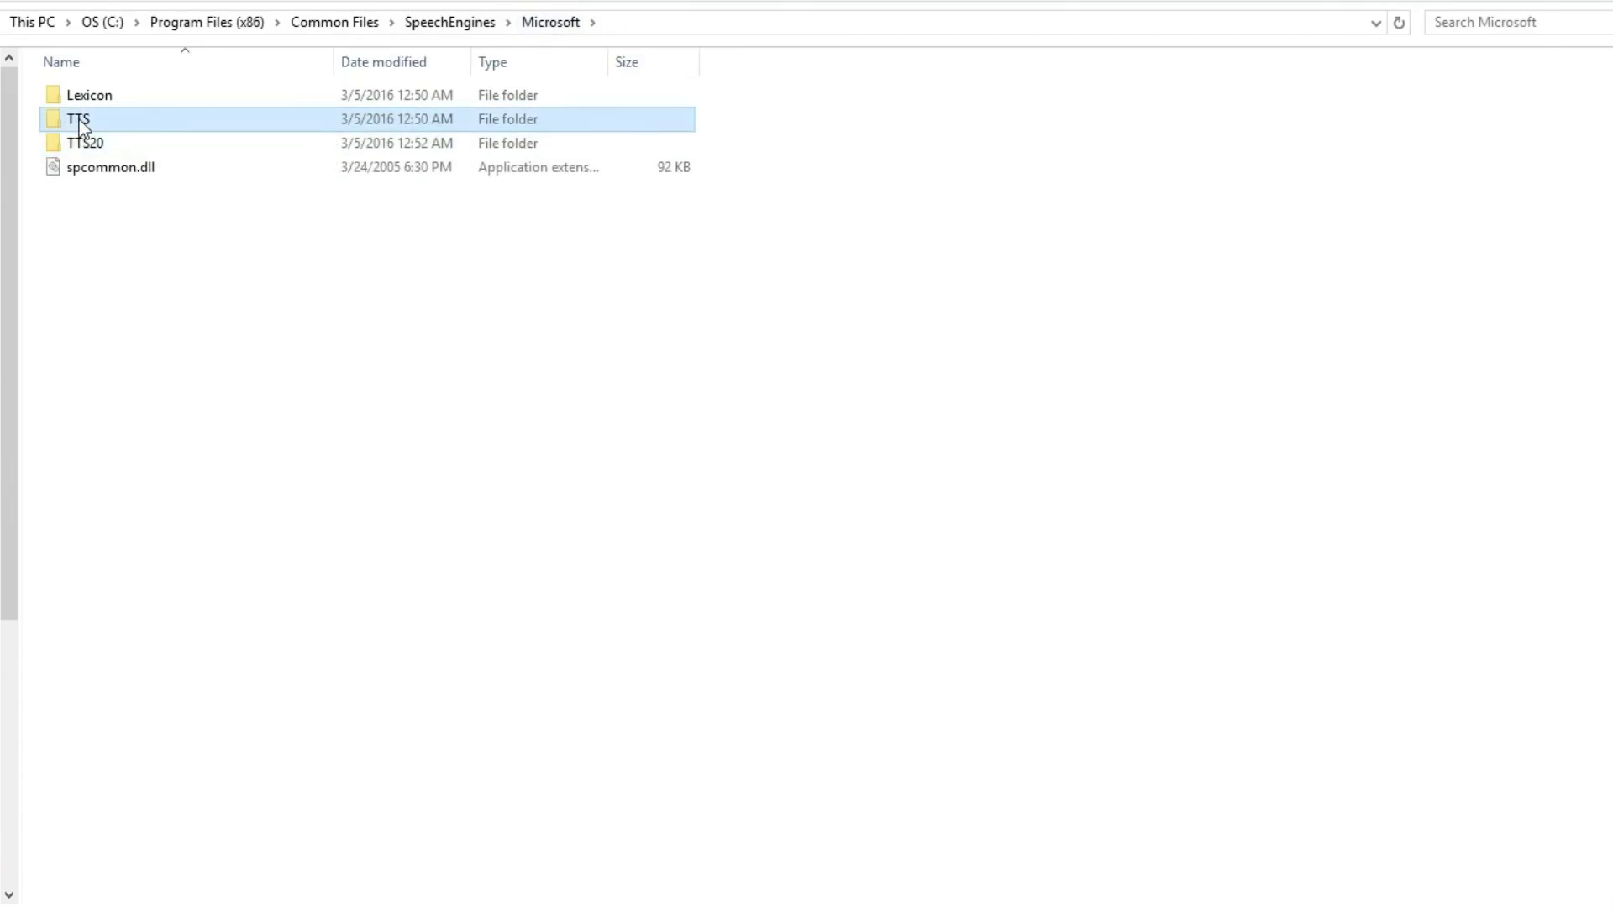
pyautogui.doubleClick(80, 120)
pyautogui.doubleClick(83, 94)
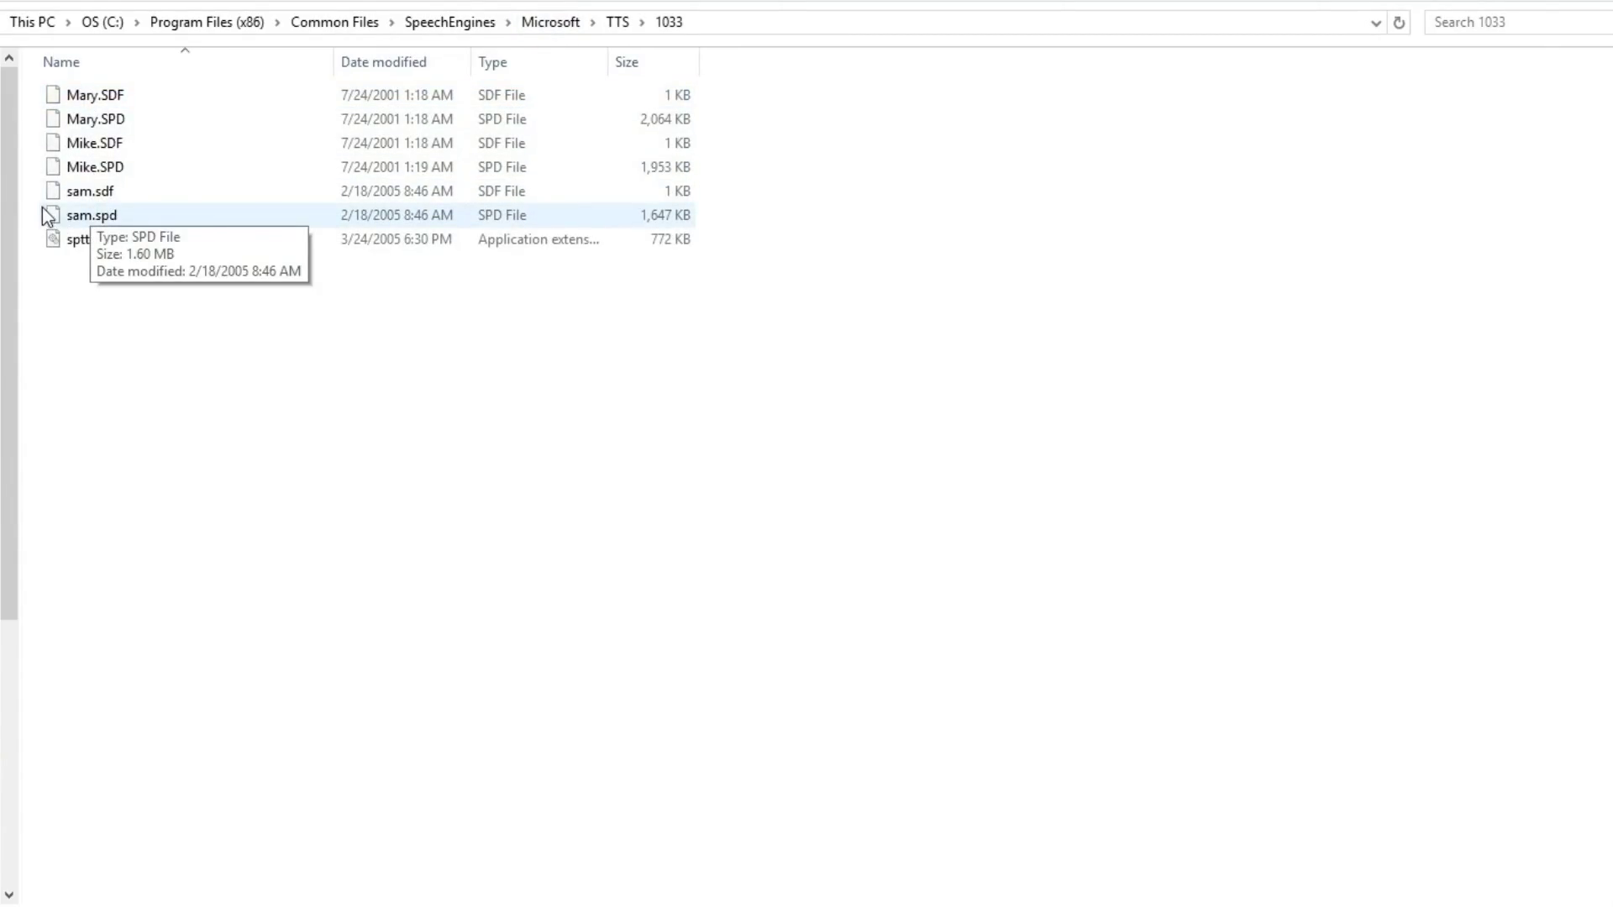
pyautogui.moveTo(29, 167); pyautogui.dragTo(121, 89)
pyautogui.rightClick(121, 89)
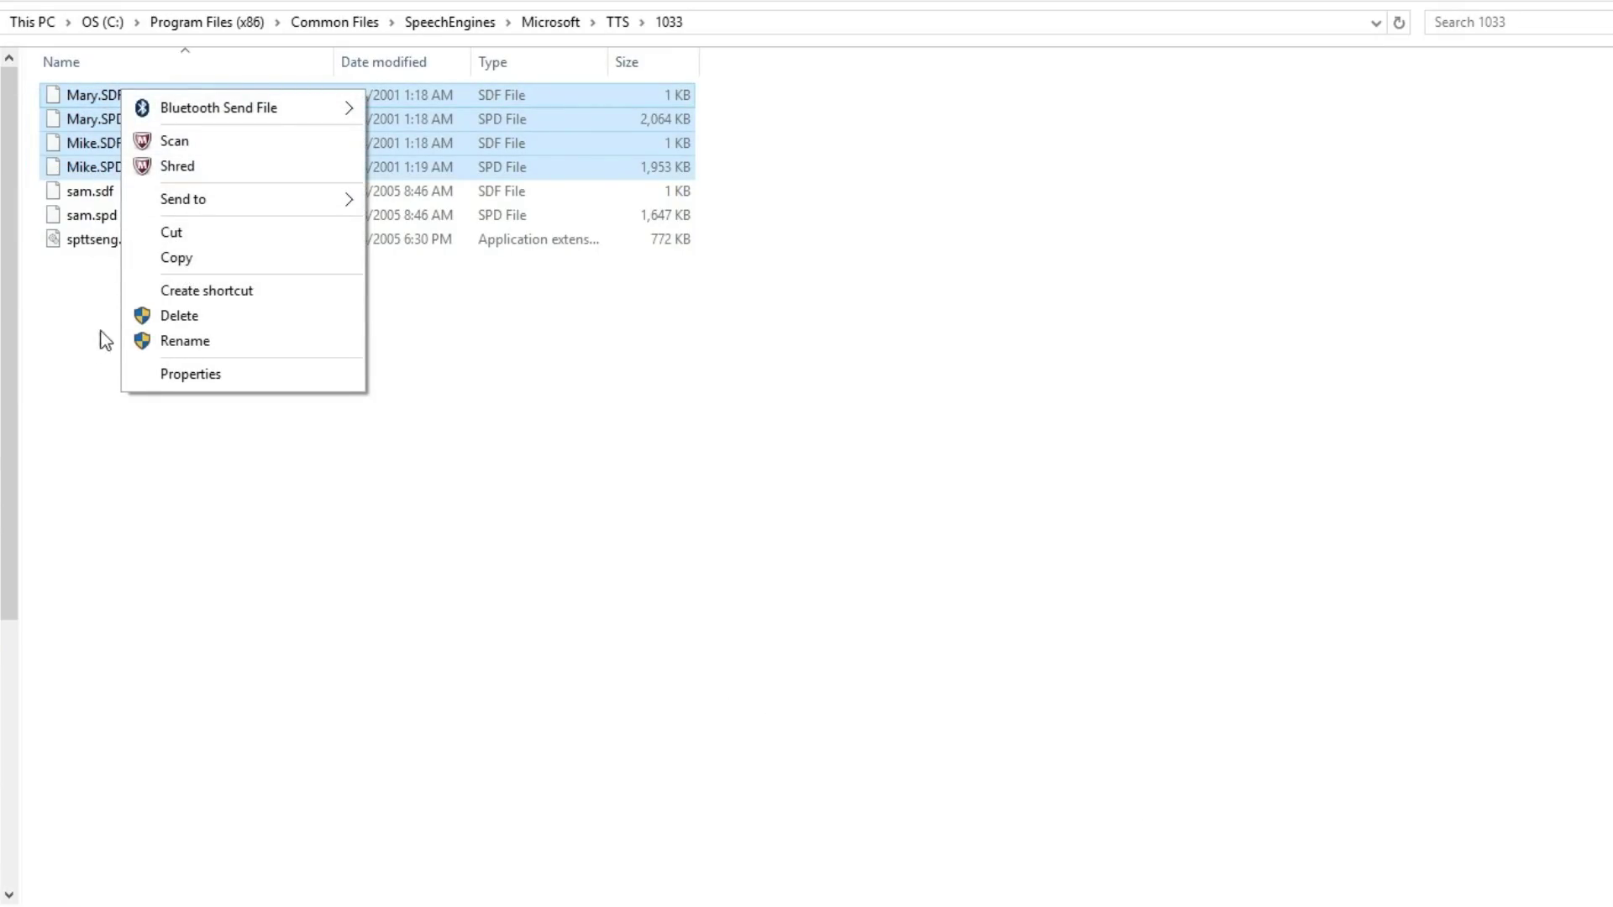
pyautogui.click(193, 260)
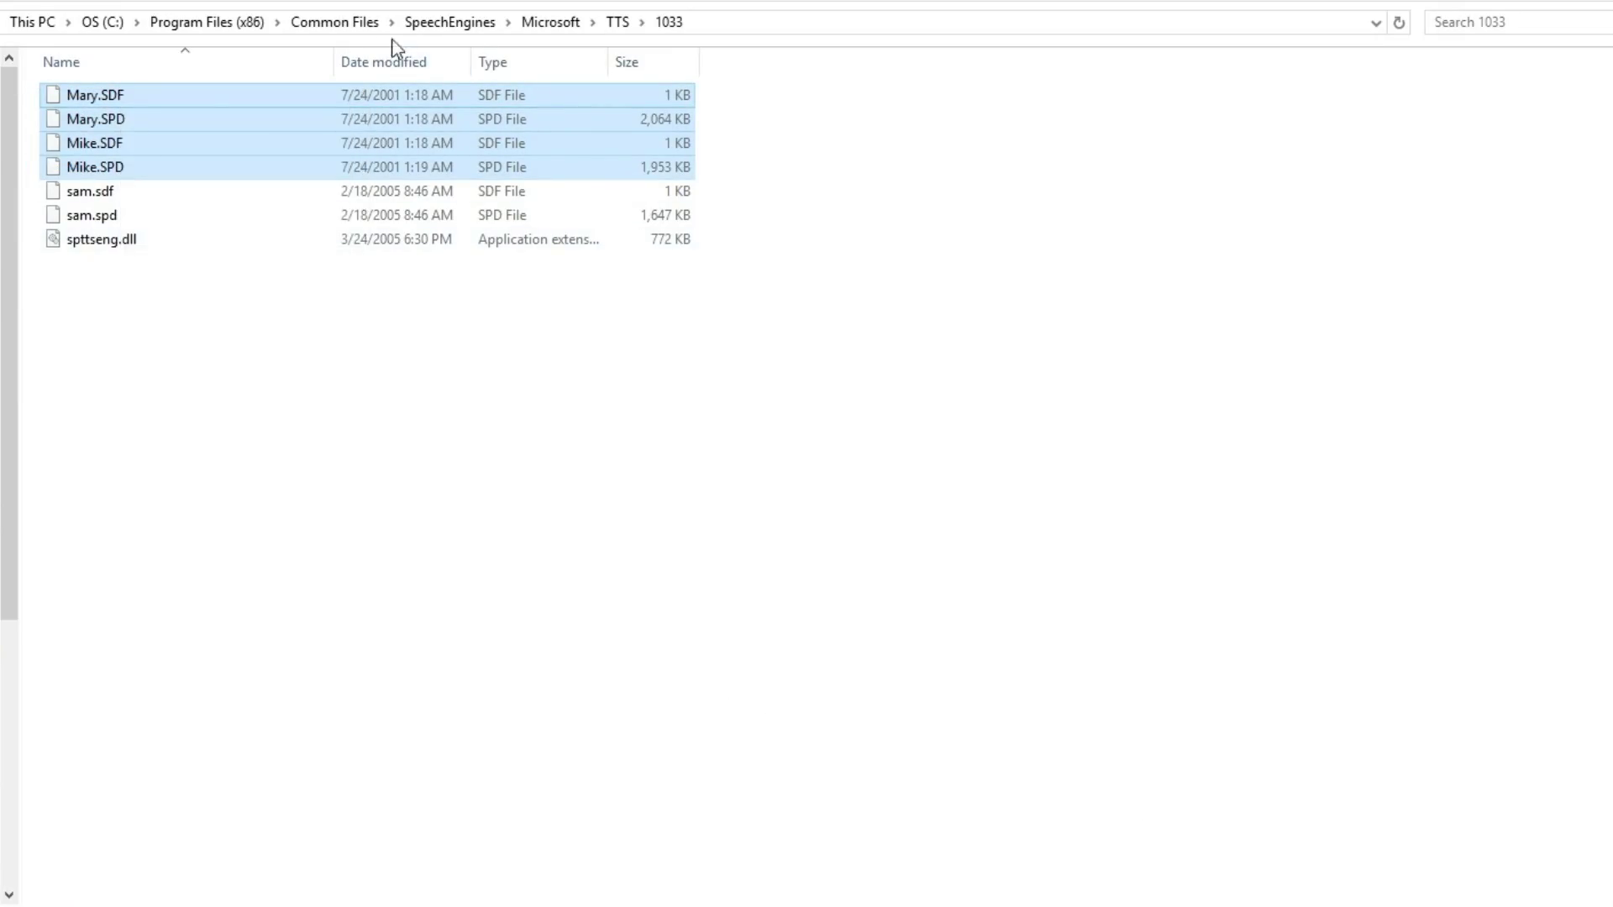
# - Go to the matching TTS\1033 folder under Program Files by removing (x86) from the current folder path
pyautogui.rightClick(223, 32)
pyautogui.click(699, 23)
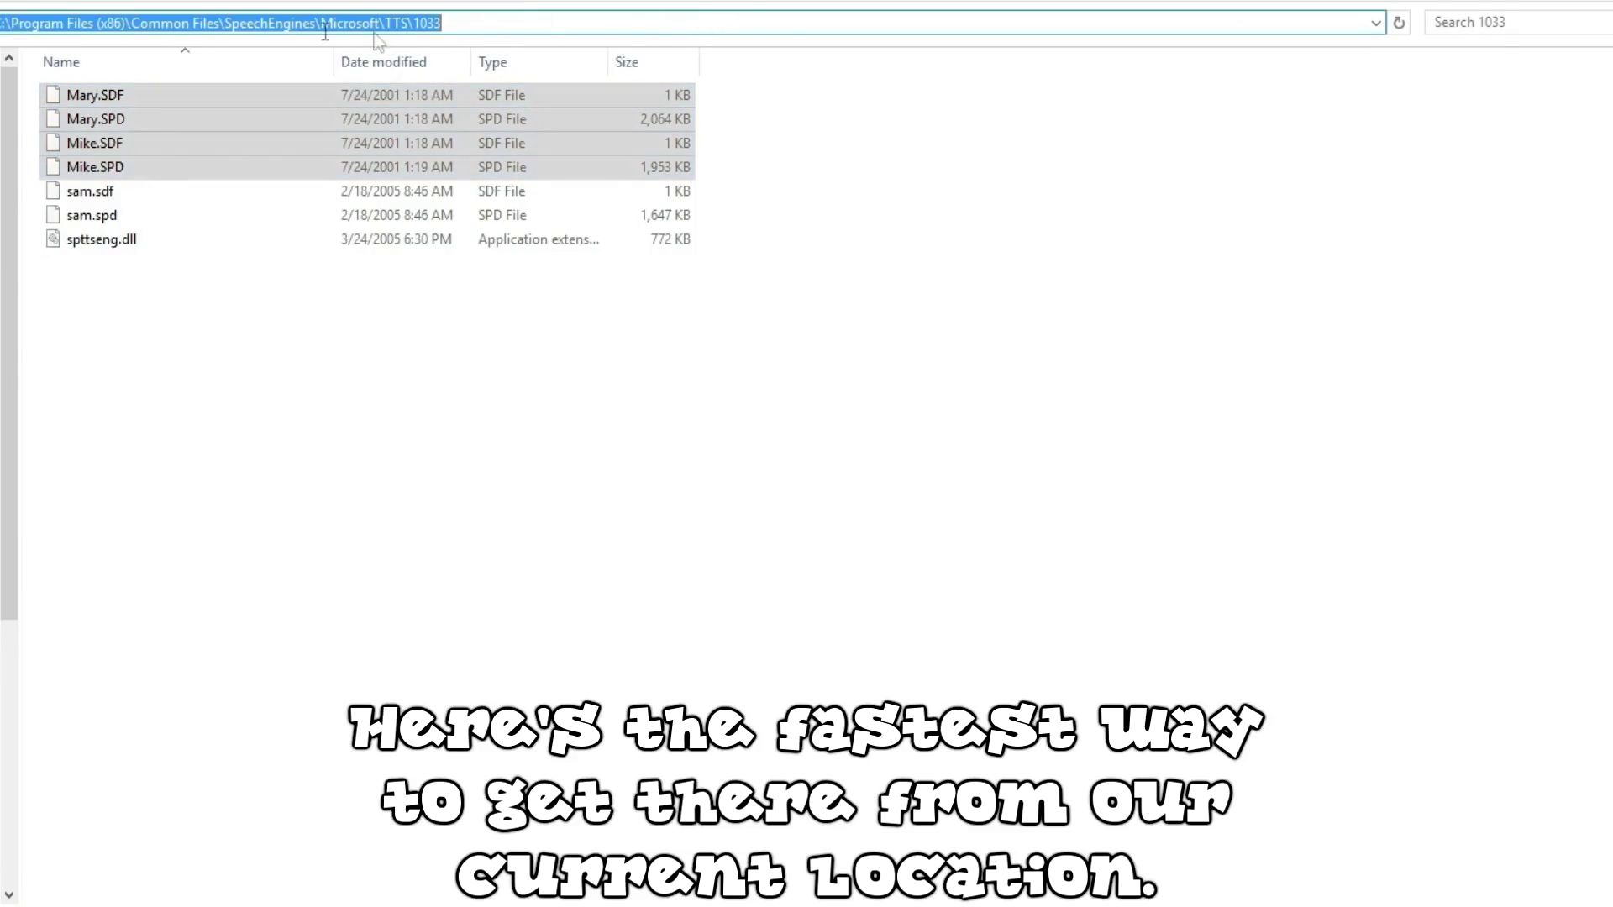
pyautogui.click(130, 26)
pyautogui.doubleClick(128, 25)
pyautogui.click(128, 25)
pyautogui.press('BackSpace')
pyautogui.press('BackSpace')
pyautogui.press('BackSpace')
pyautogui.press('BackSpace')
pyautogui.press('BackSpace')
pyautogui.press('Return')
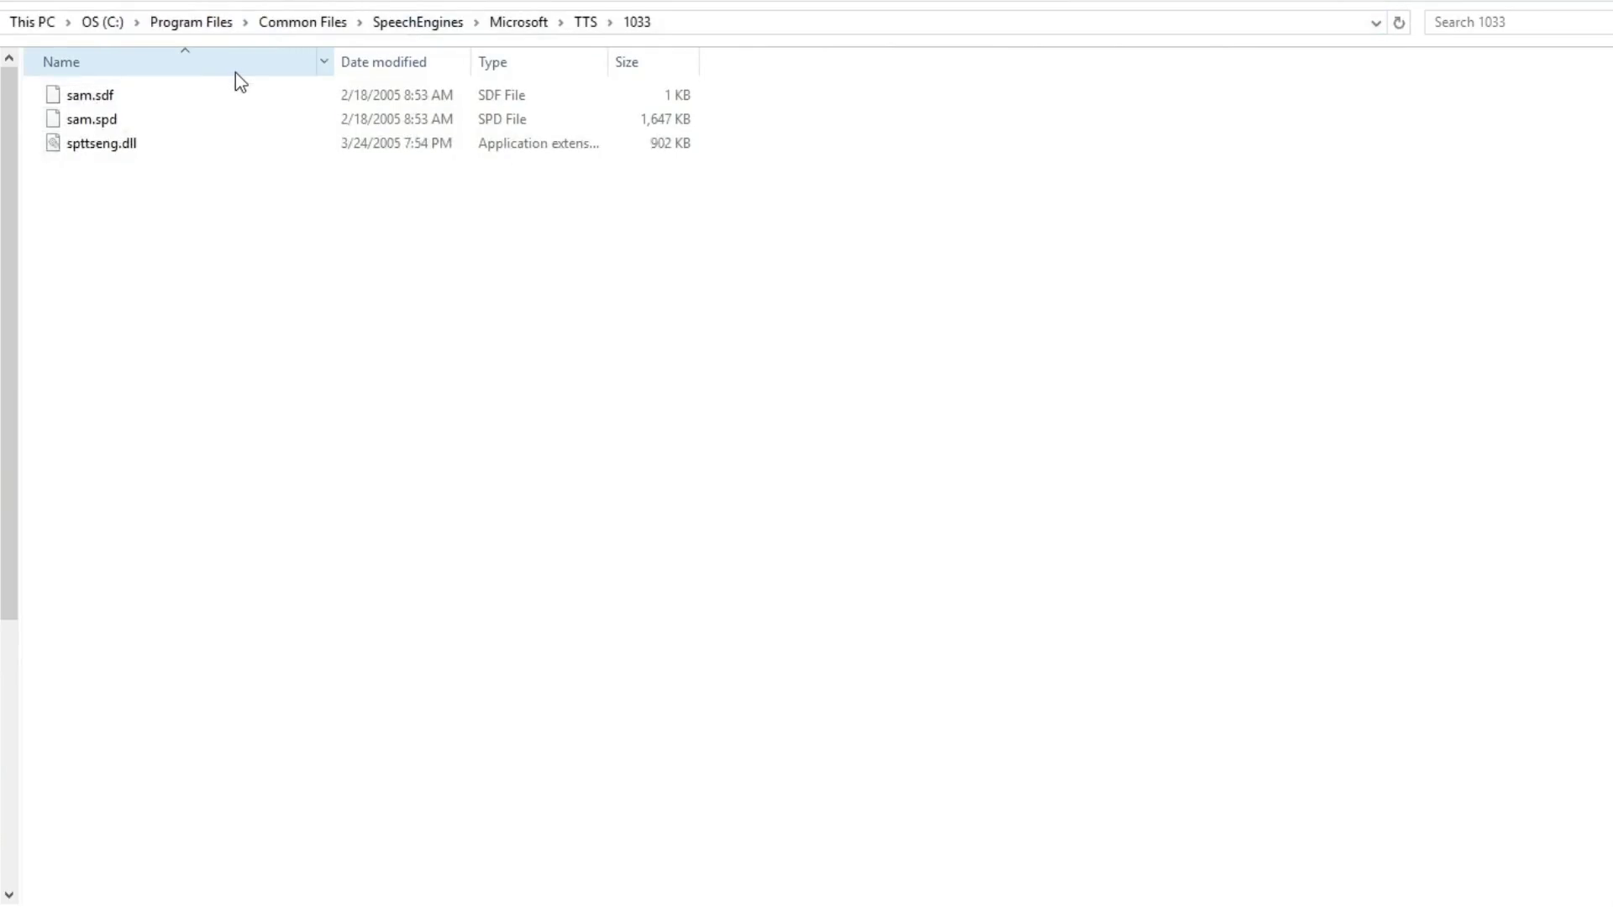
# - Paste the copied Mary and Mike voice files into the 1033 folder under Program Files
pyautogui.rightClick(216, 260)
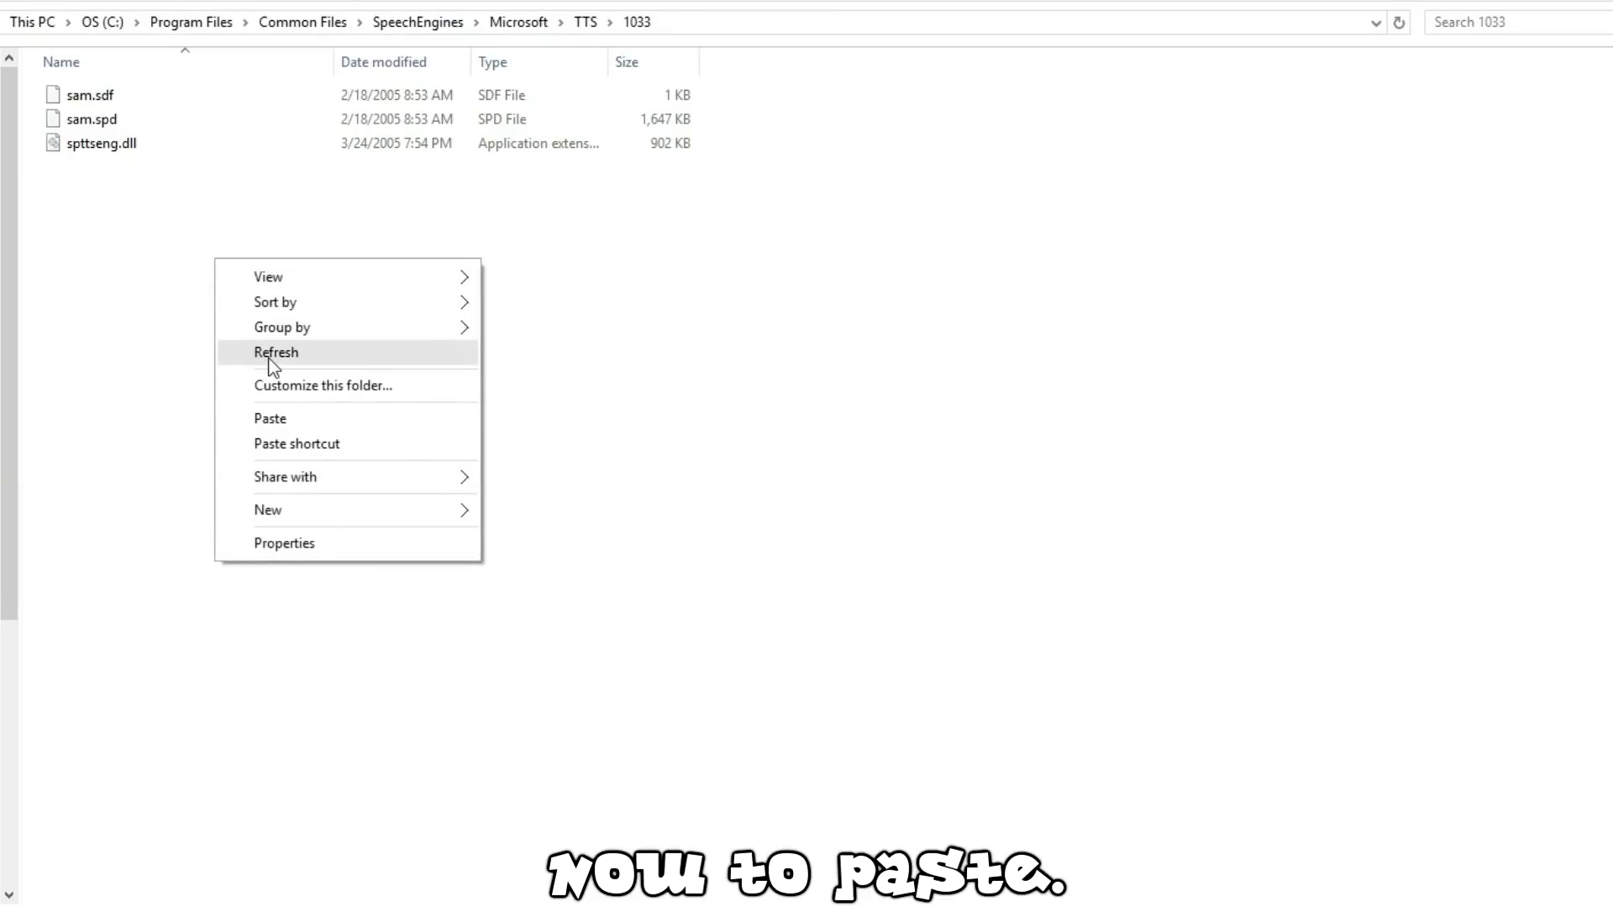
pyautogui.click(290, 420)
pyautogui.click(673, 339)
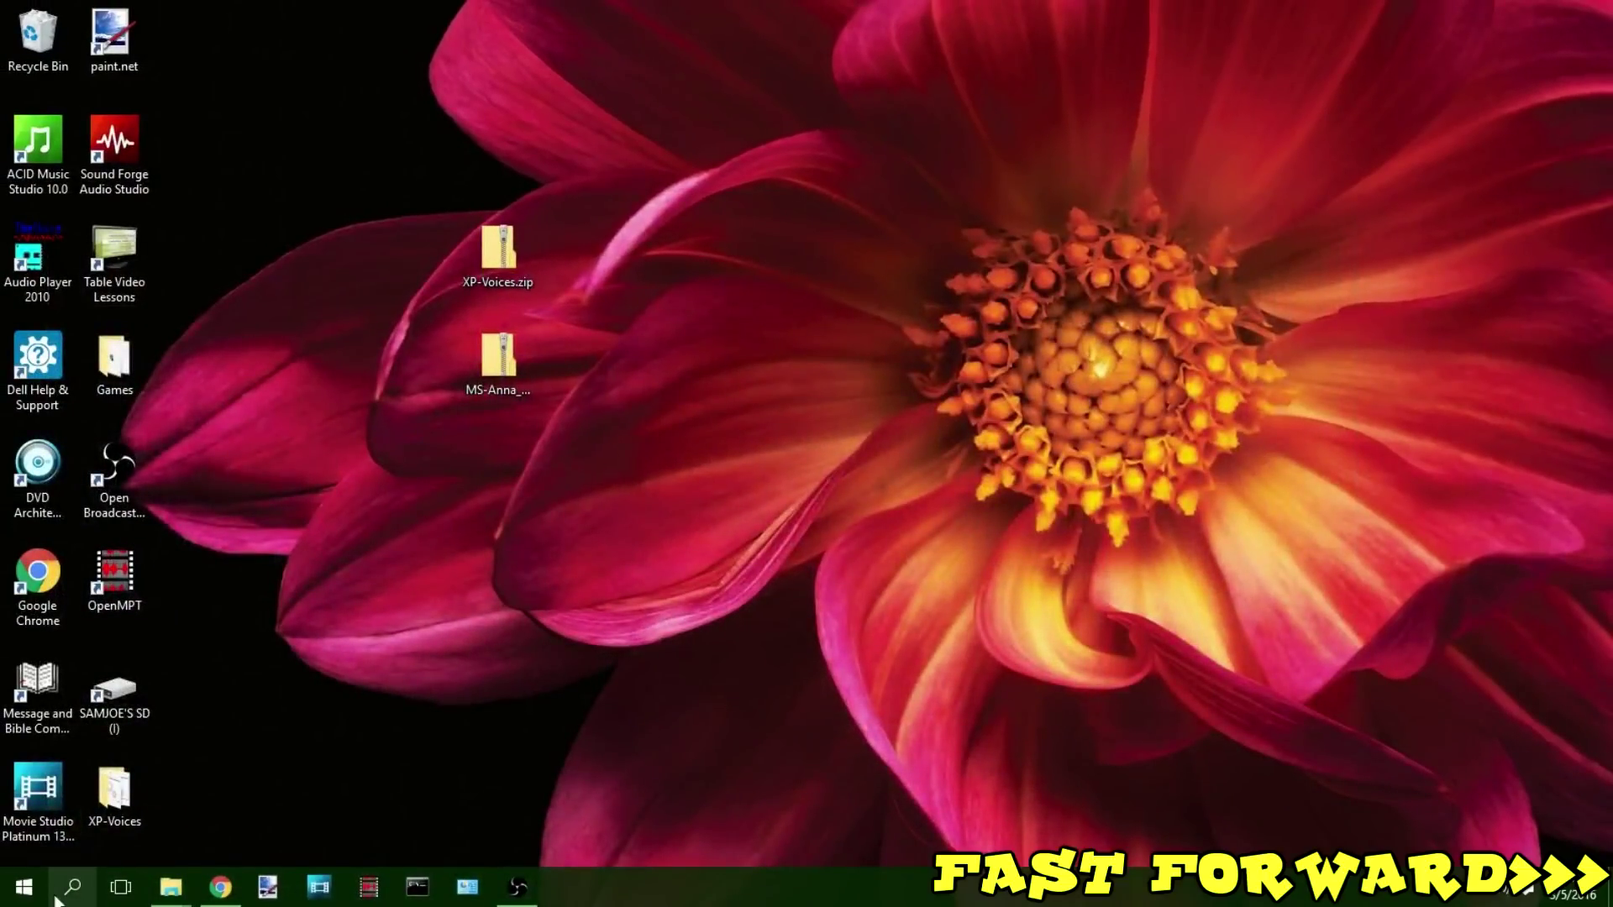
# - Open the text-to-speech settings, test the Microsoft Mike, Mary and Sam voices, and accept the dialog with Sam selected
pyautogui.click(72, 887)
pyautogui.write('tex')
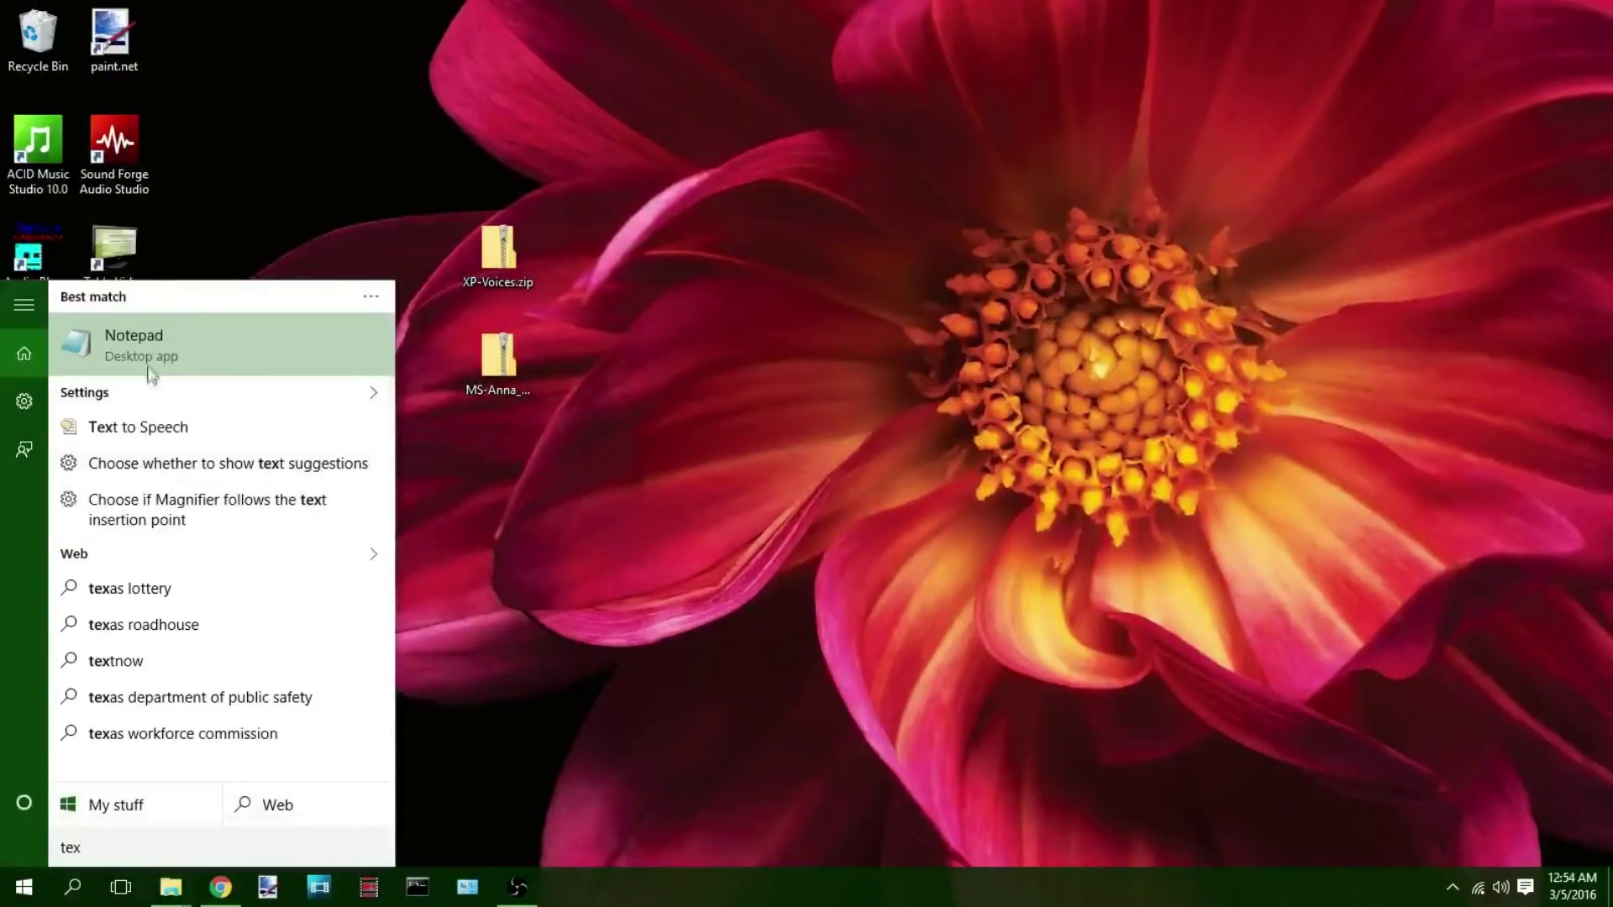
pyautogui.click(155, 428)
pyautogui.click(342, 181)
pyautogui.click(299, 220)
pyautogui.click(297, 178)
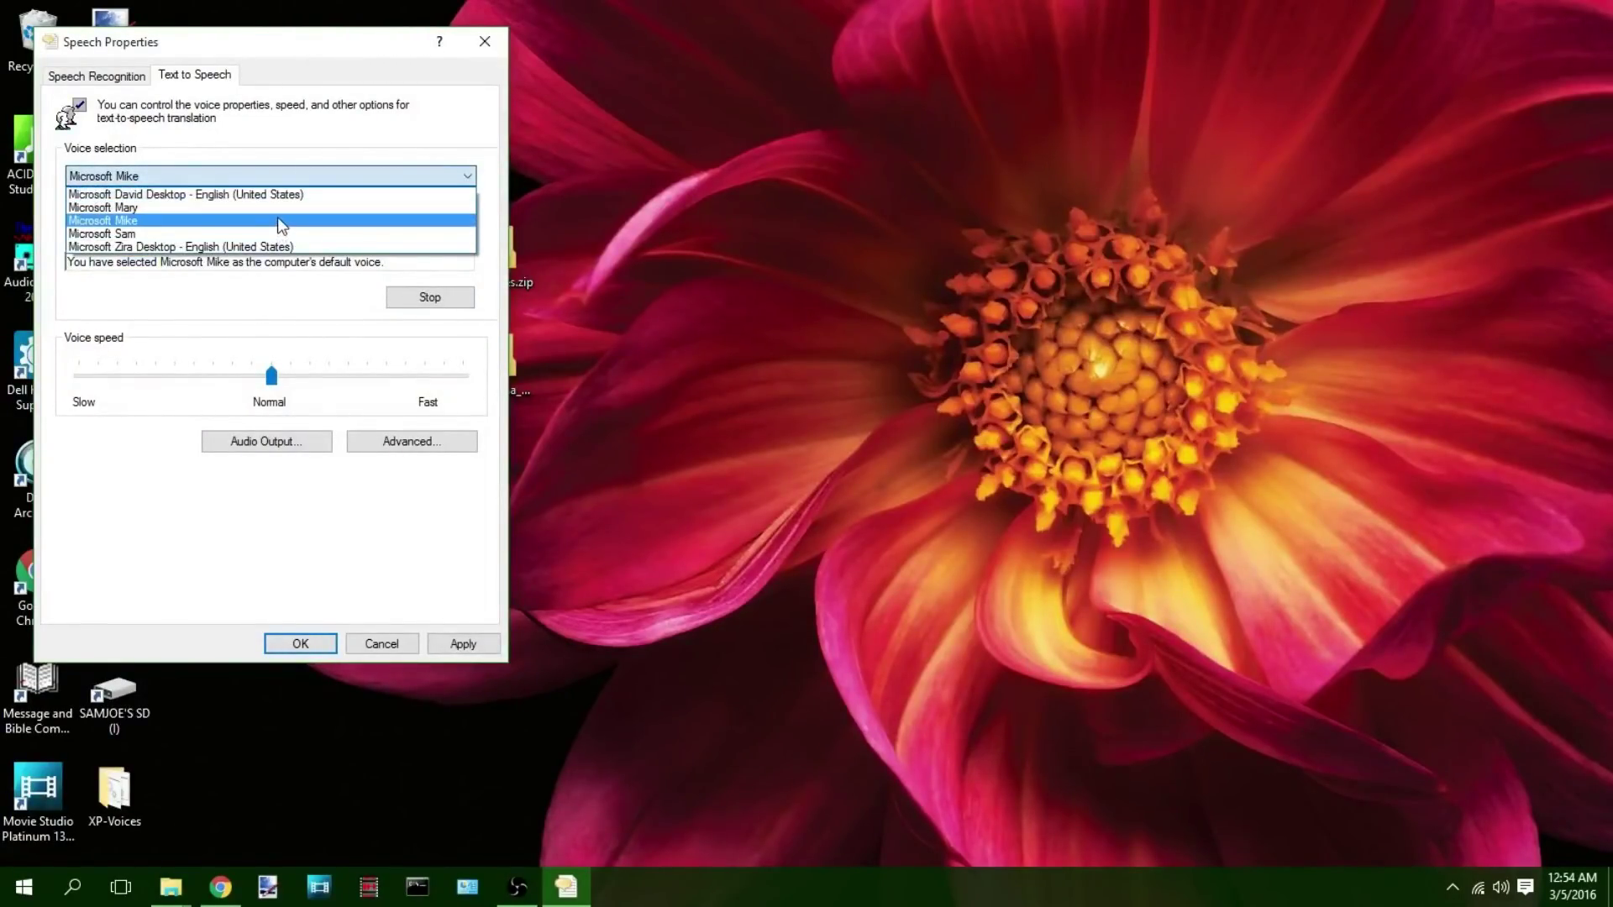
pyautogui.click(281, 208)
pyautogui.click(280, 180)
pyautogui.click(260, 225)
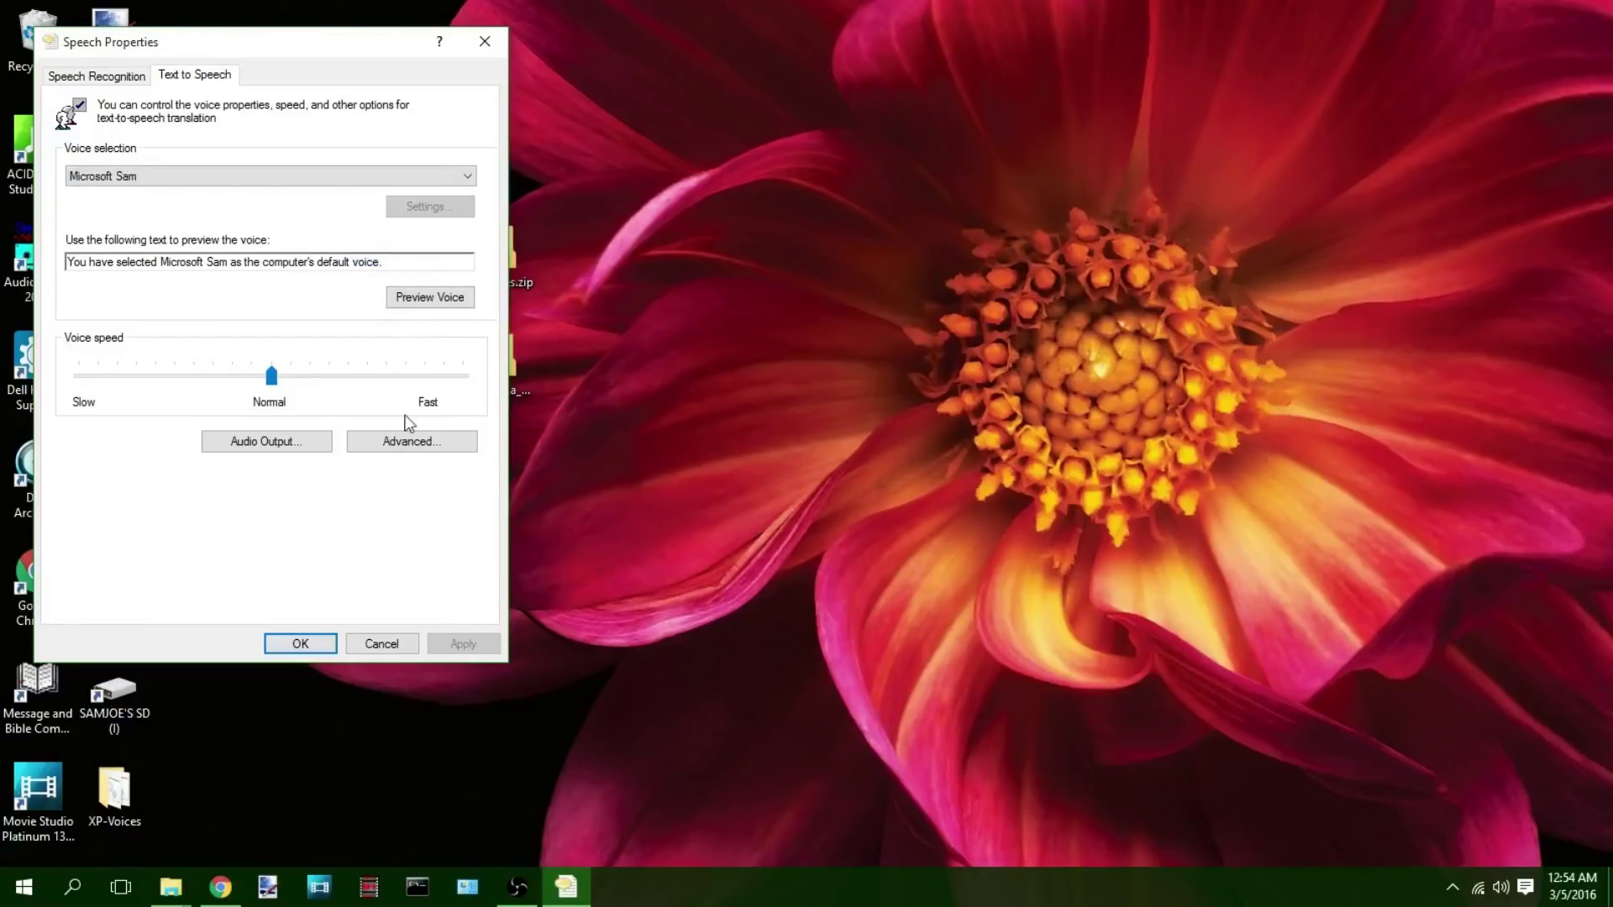
pyautogui.click(326, 650)
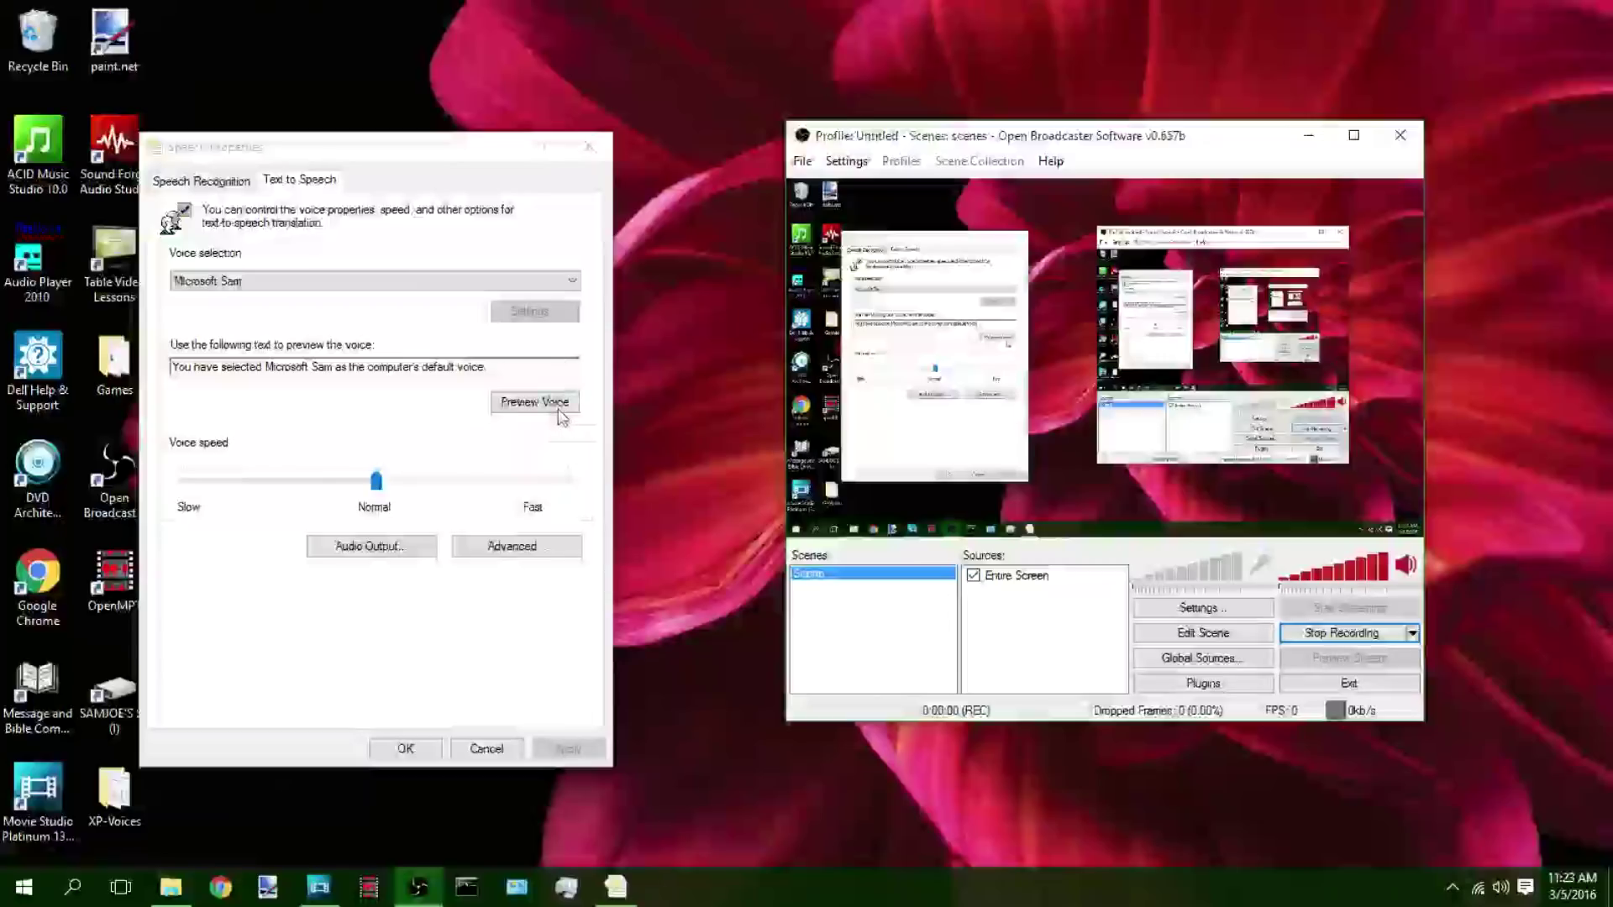
# - Preview the Microsoft Sam, Mike and Mary voices in turn, and reselect Microsoft Sam
pyautogui.click(554, 405)
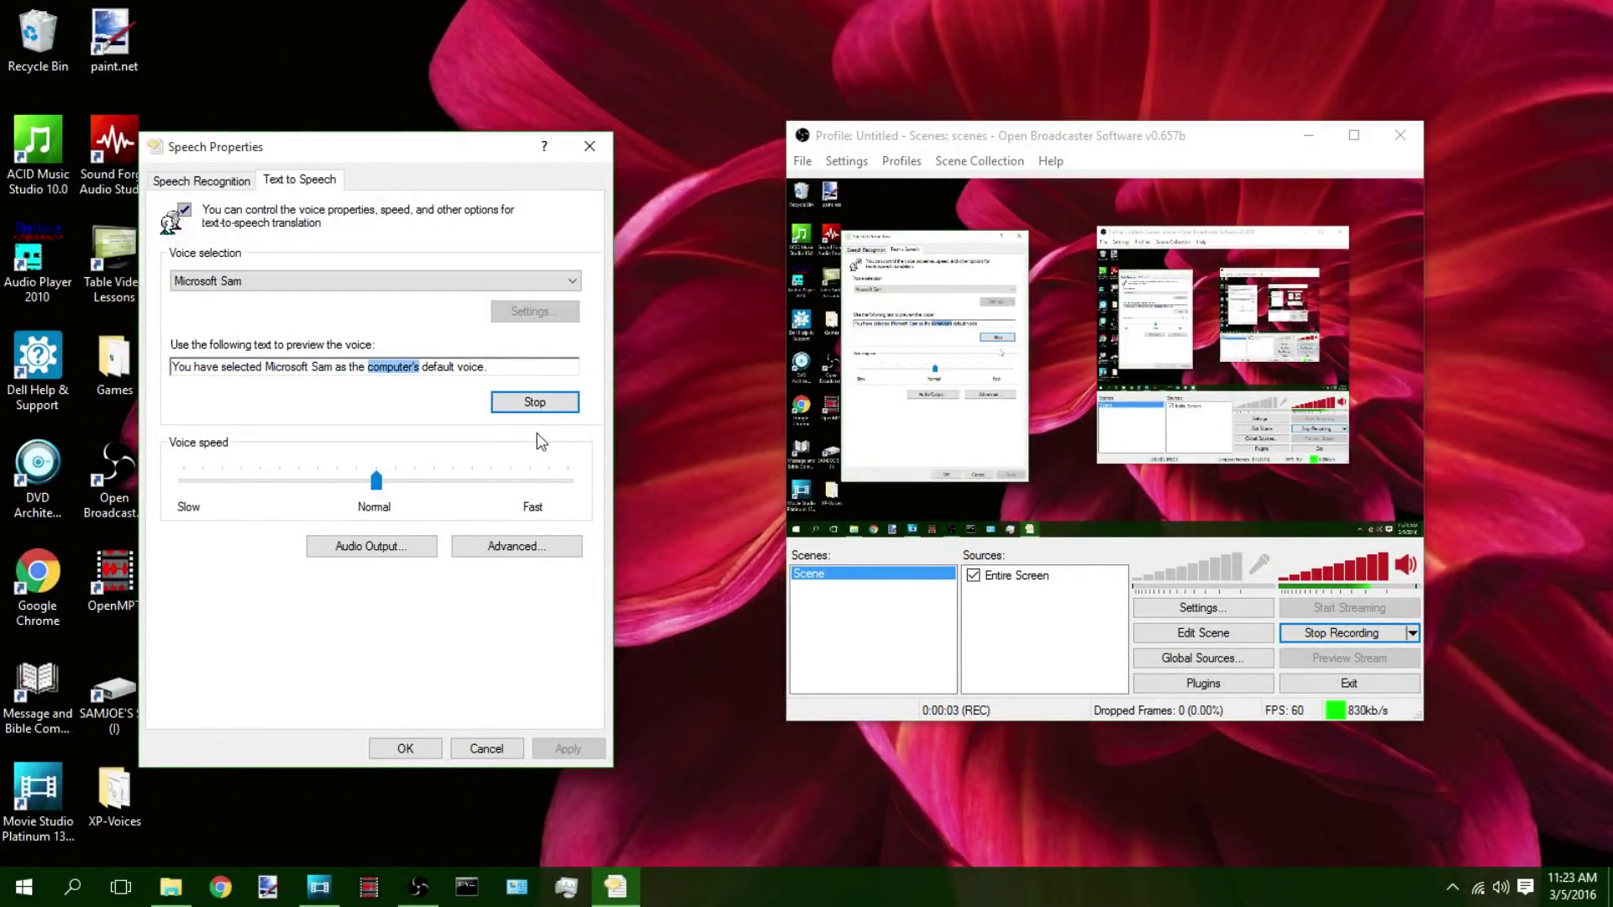
pyautogui.click(514, 291)
pyautogui.click(472, 325)
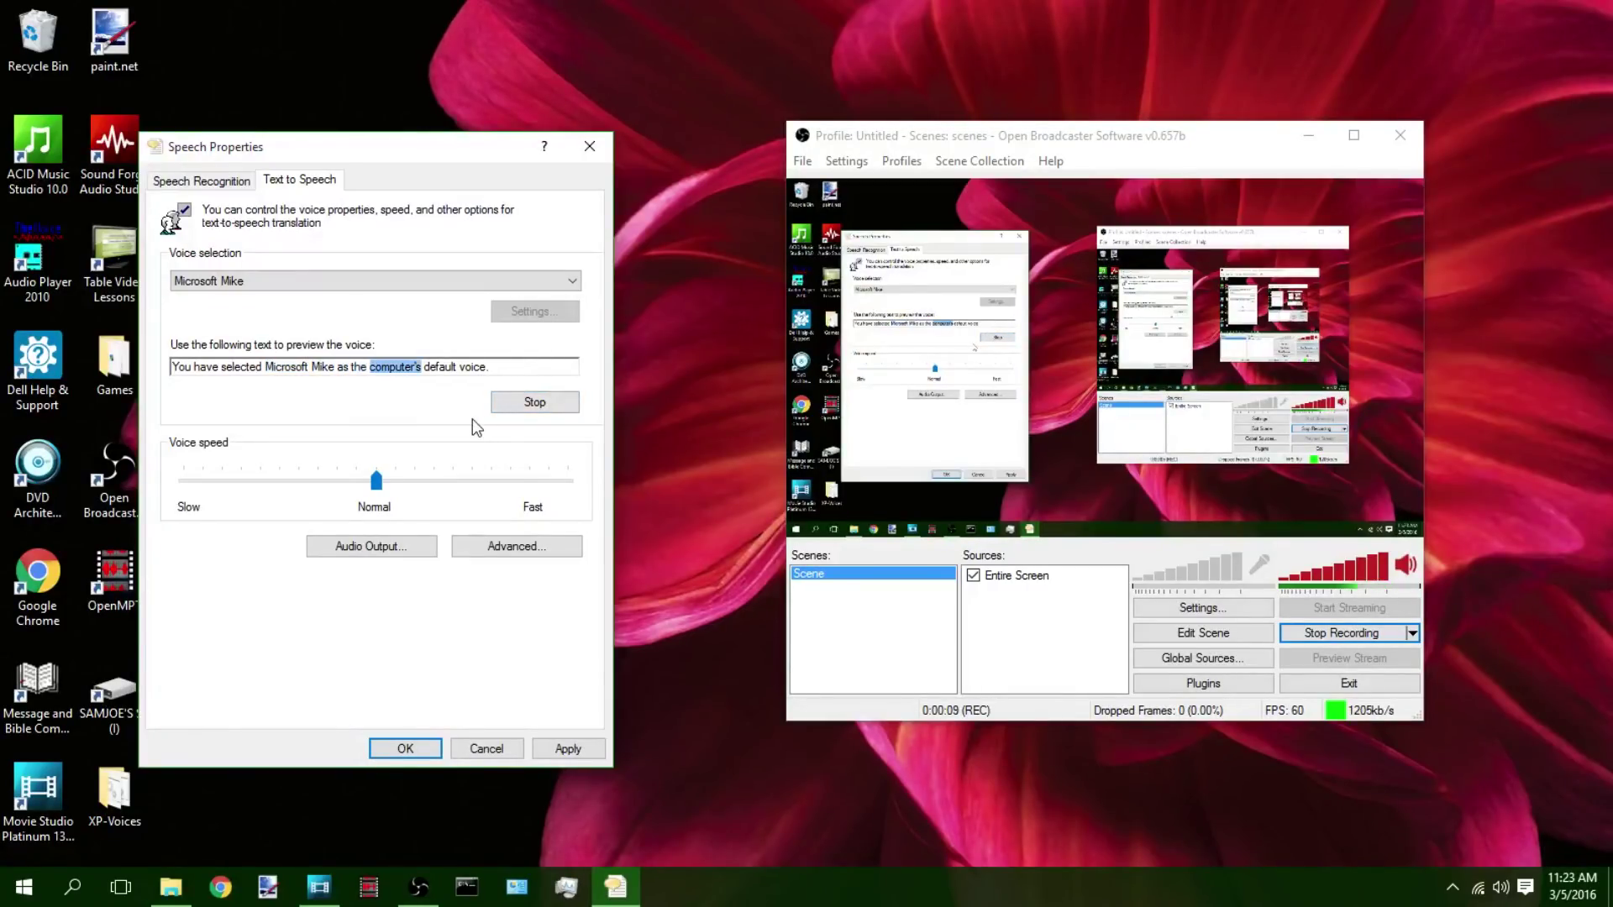
pyautogui.click(463, 279)
pyautogui.click(460, 318)
pyautogui.click(467, 284)
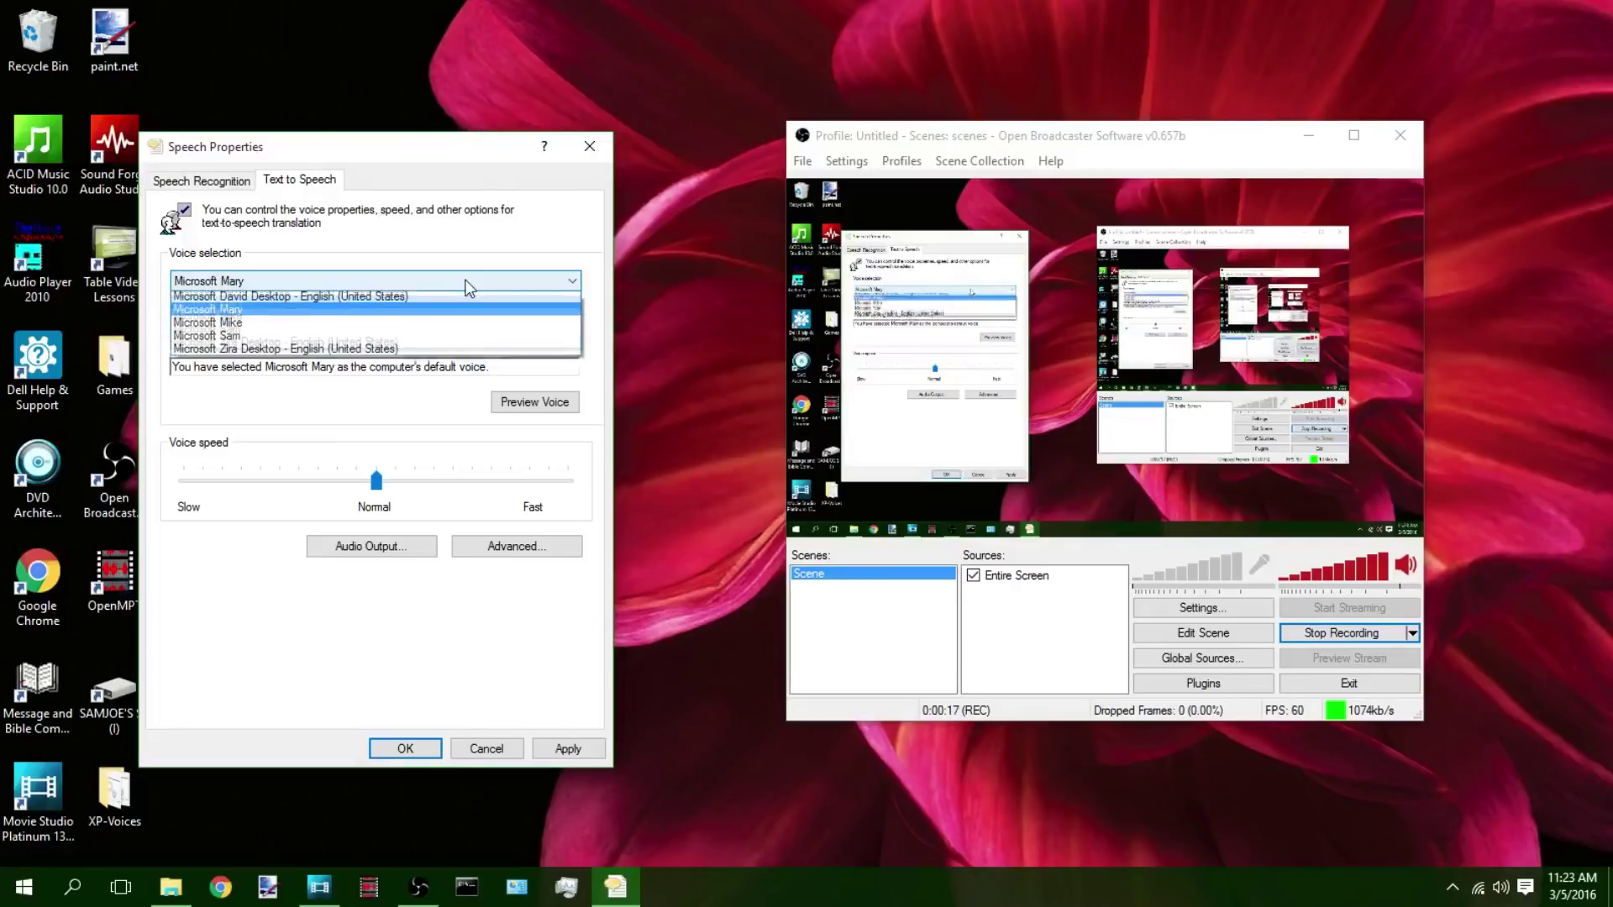
pyautogui.click(432, 336)
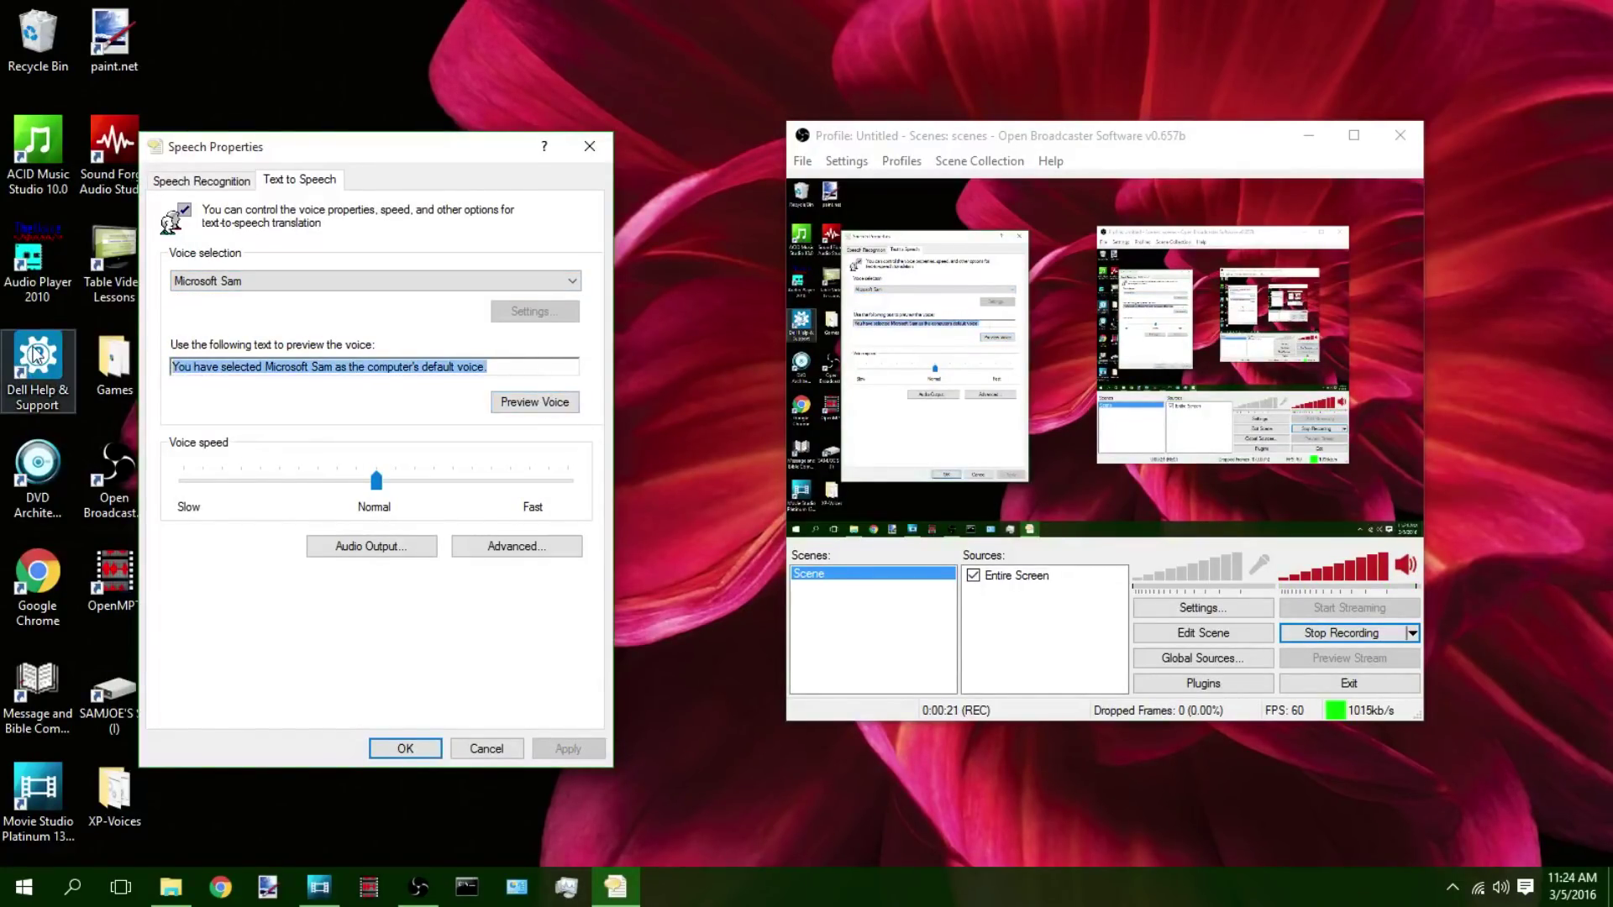
# - Replace the preview text with "My ROFLcopter goes soi soi soi soi" and preview it with Microsoft Sam
pyautogui.write('My ROFL')
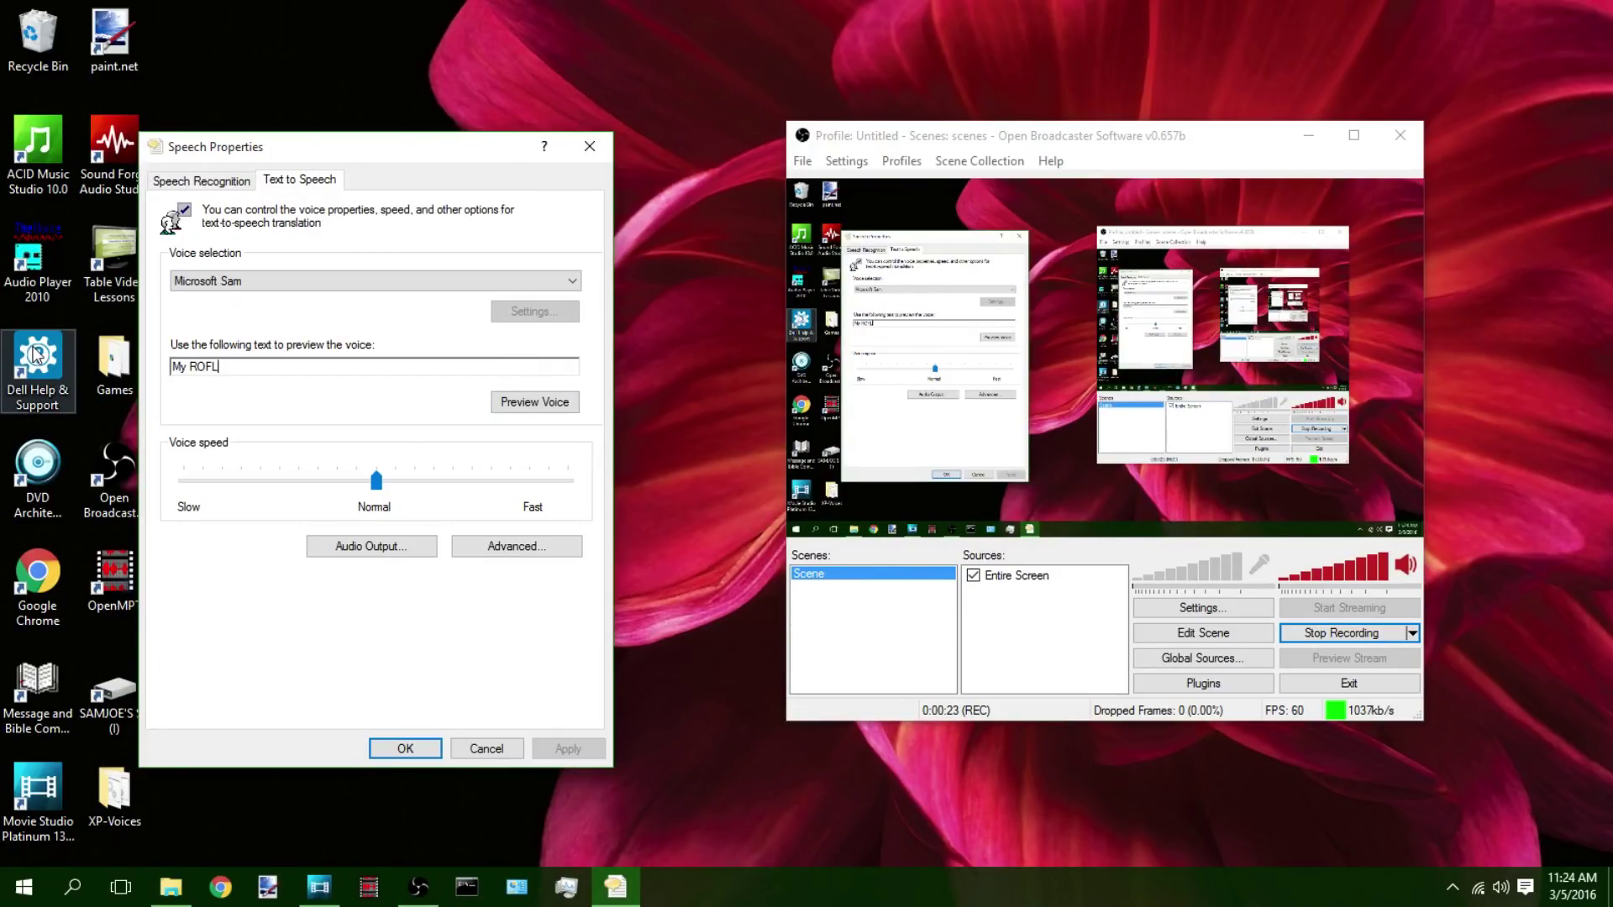
pyautogui.write('copter goes soi soi soi soi')
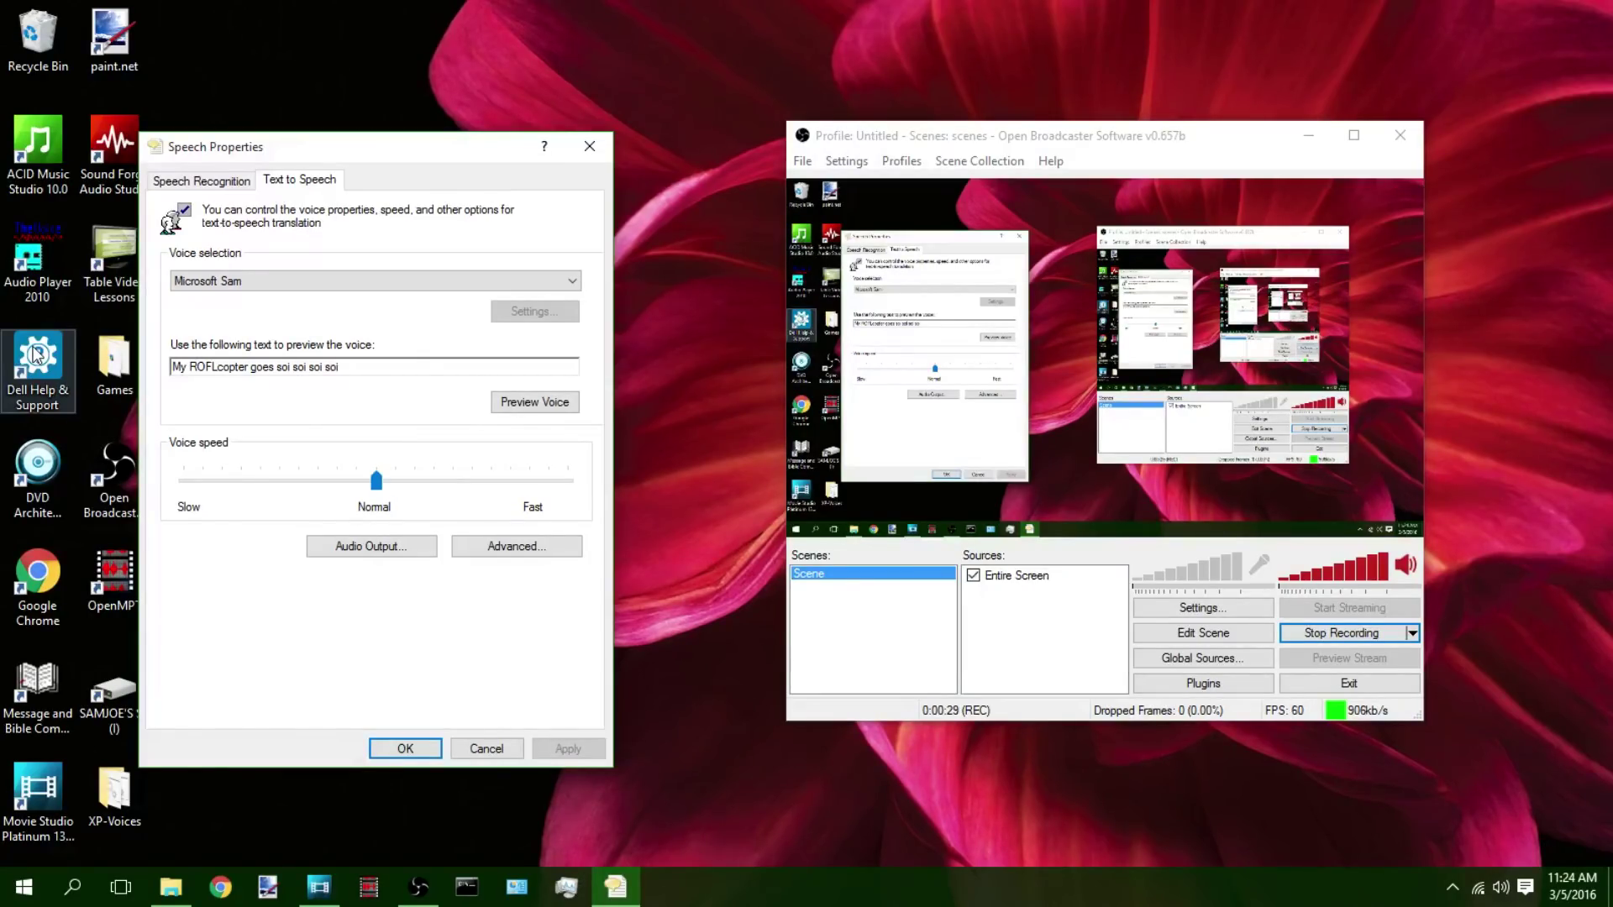
pyautogui.click(526, 401)
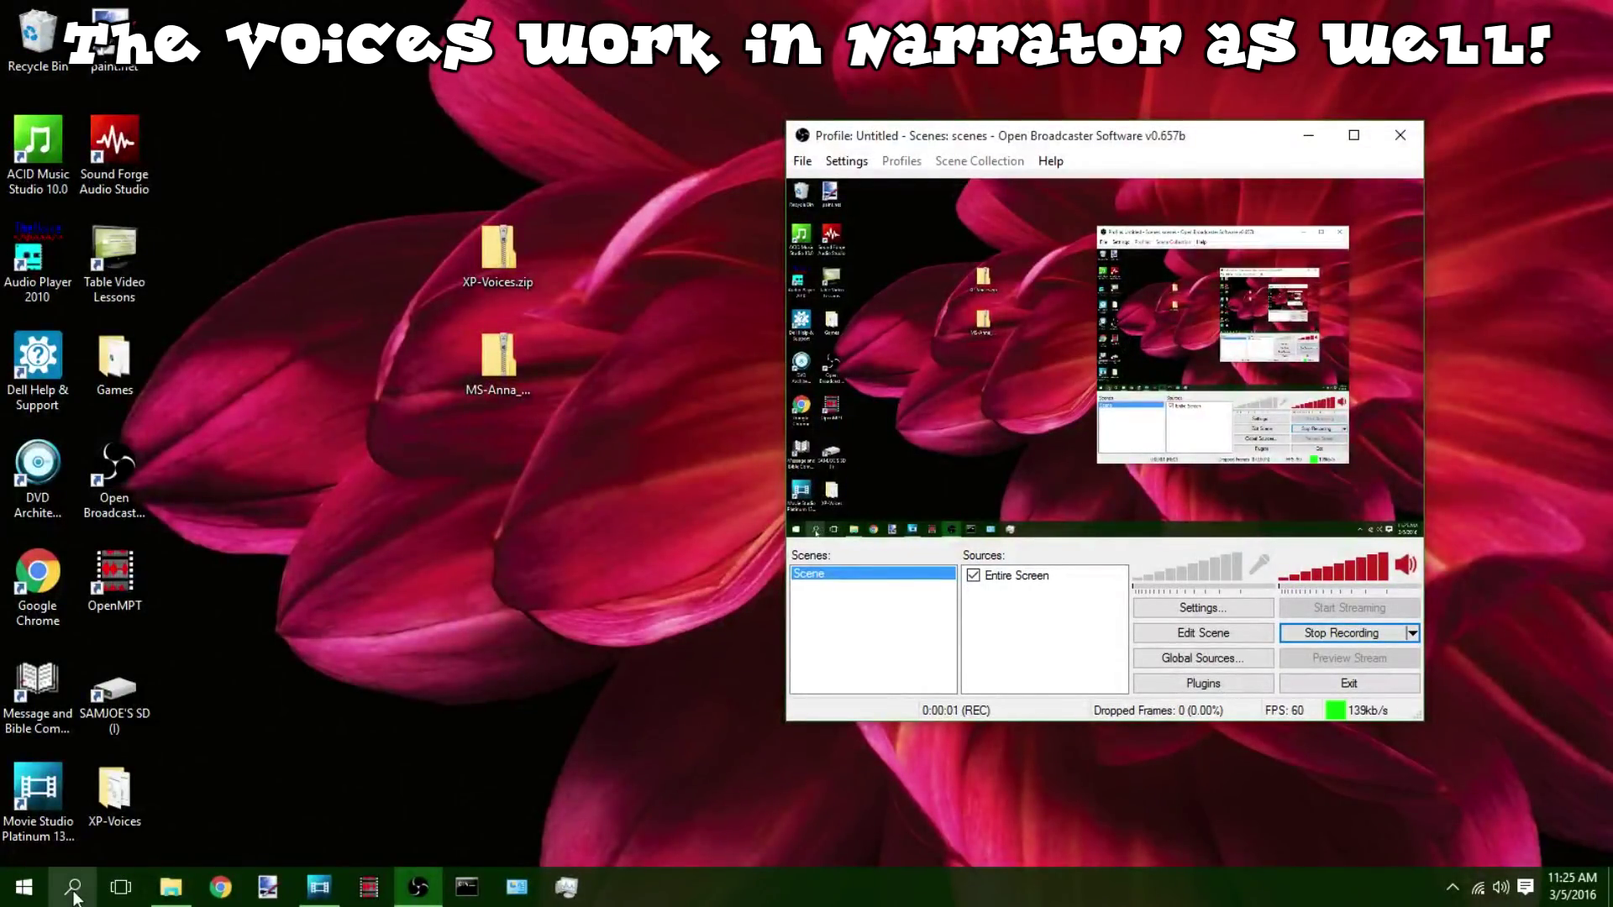
# - Start Narrator, bring up its settings window and open the Voice settings
pyautogui.click(73, 888)
pyautogui.write('narr')
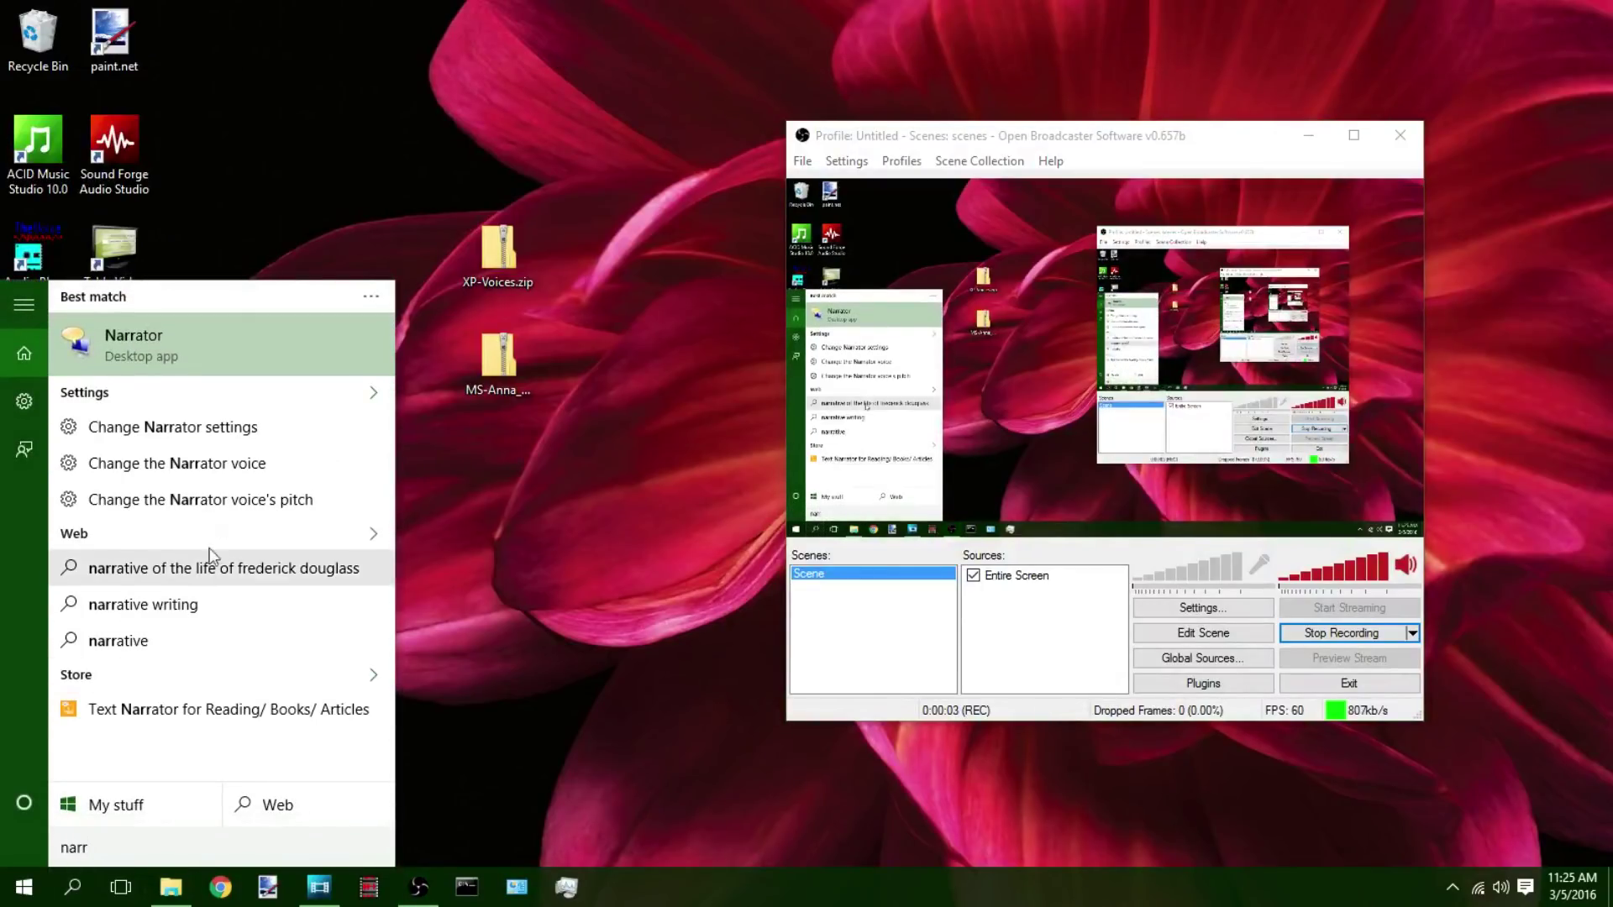
pyautogui.click(188, 330)
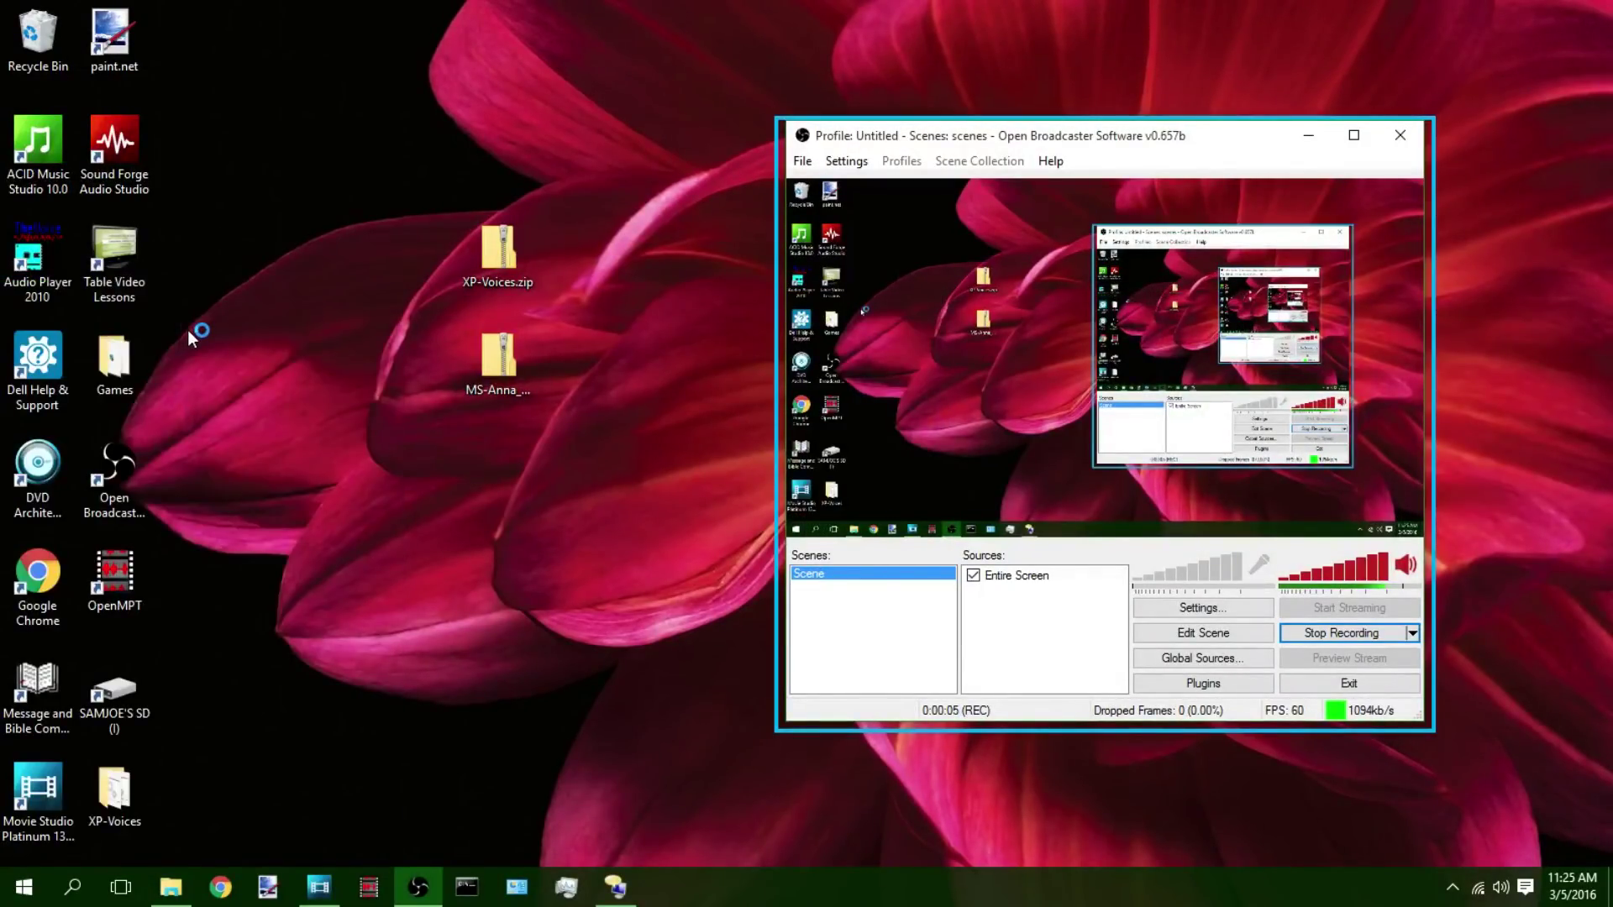
pyautogui.click(616, 887)
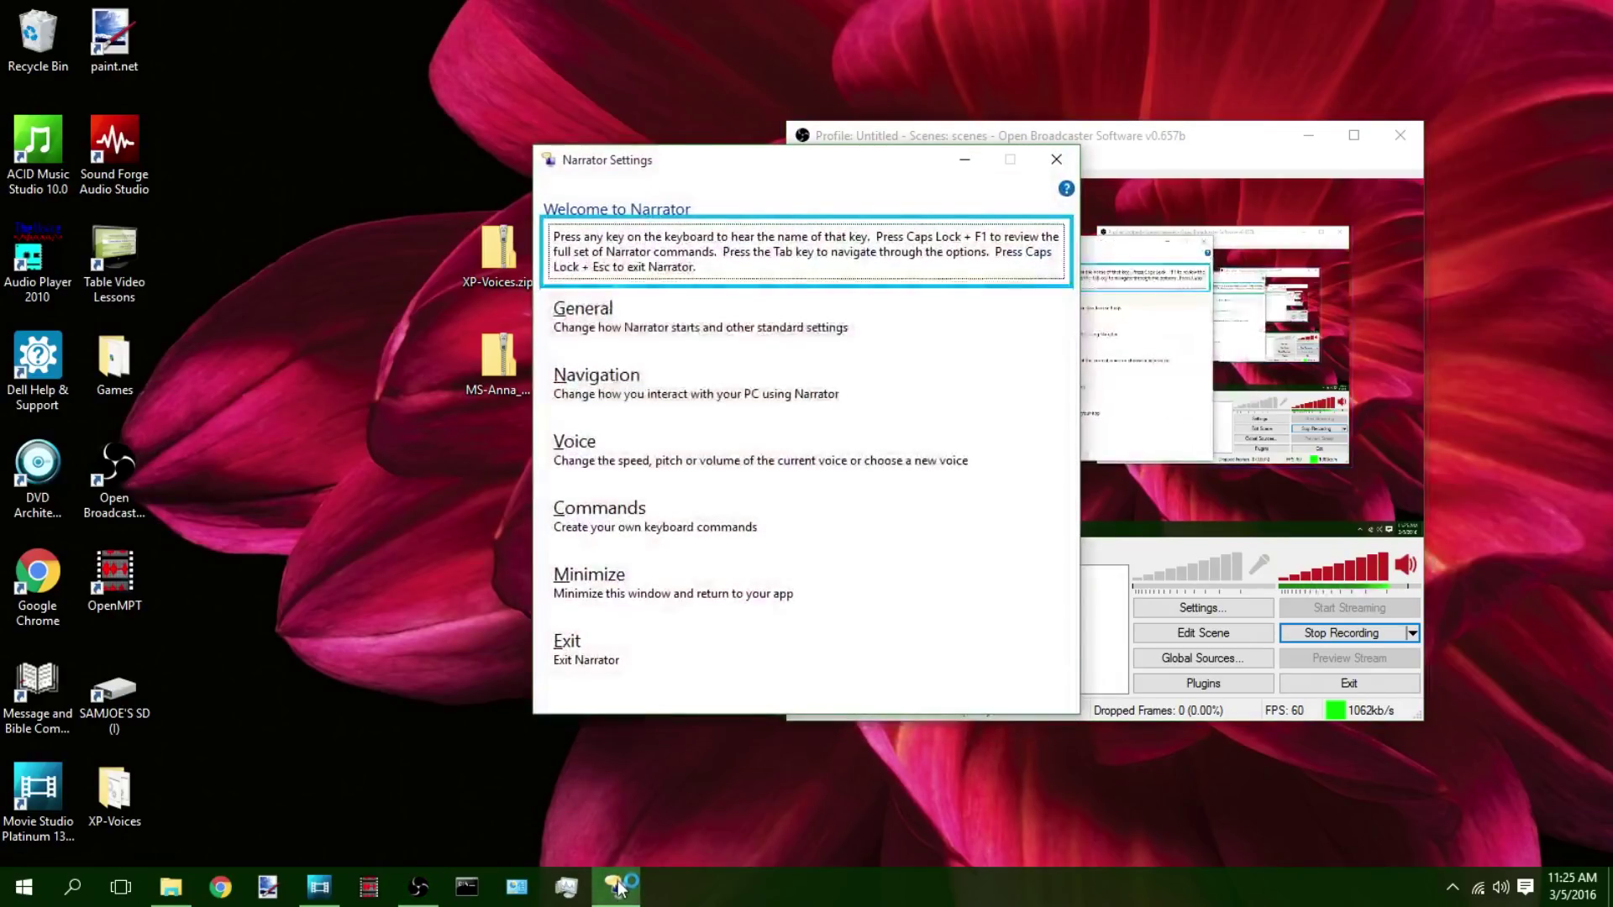
pyautogui.moveTo(866, 155); pyautogui.dragTo(760, 122)
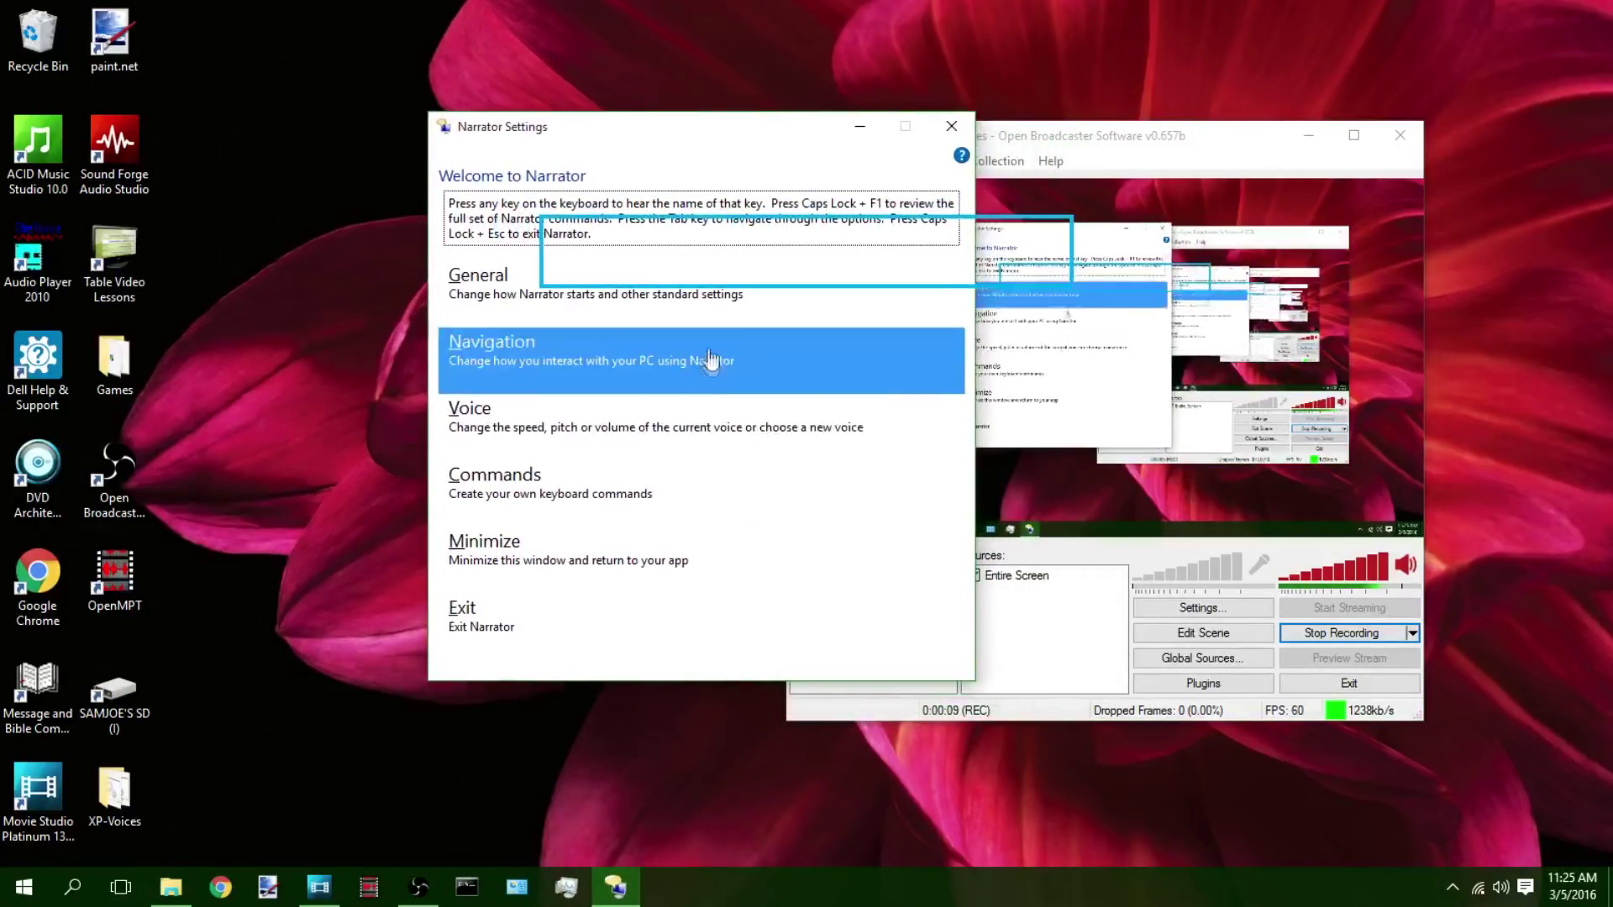
pyautogui.click(682, 433)
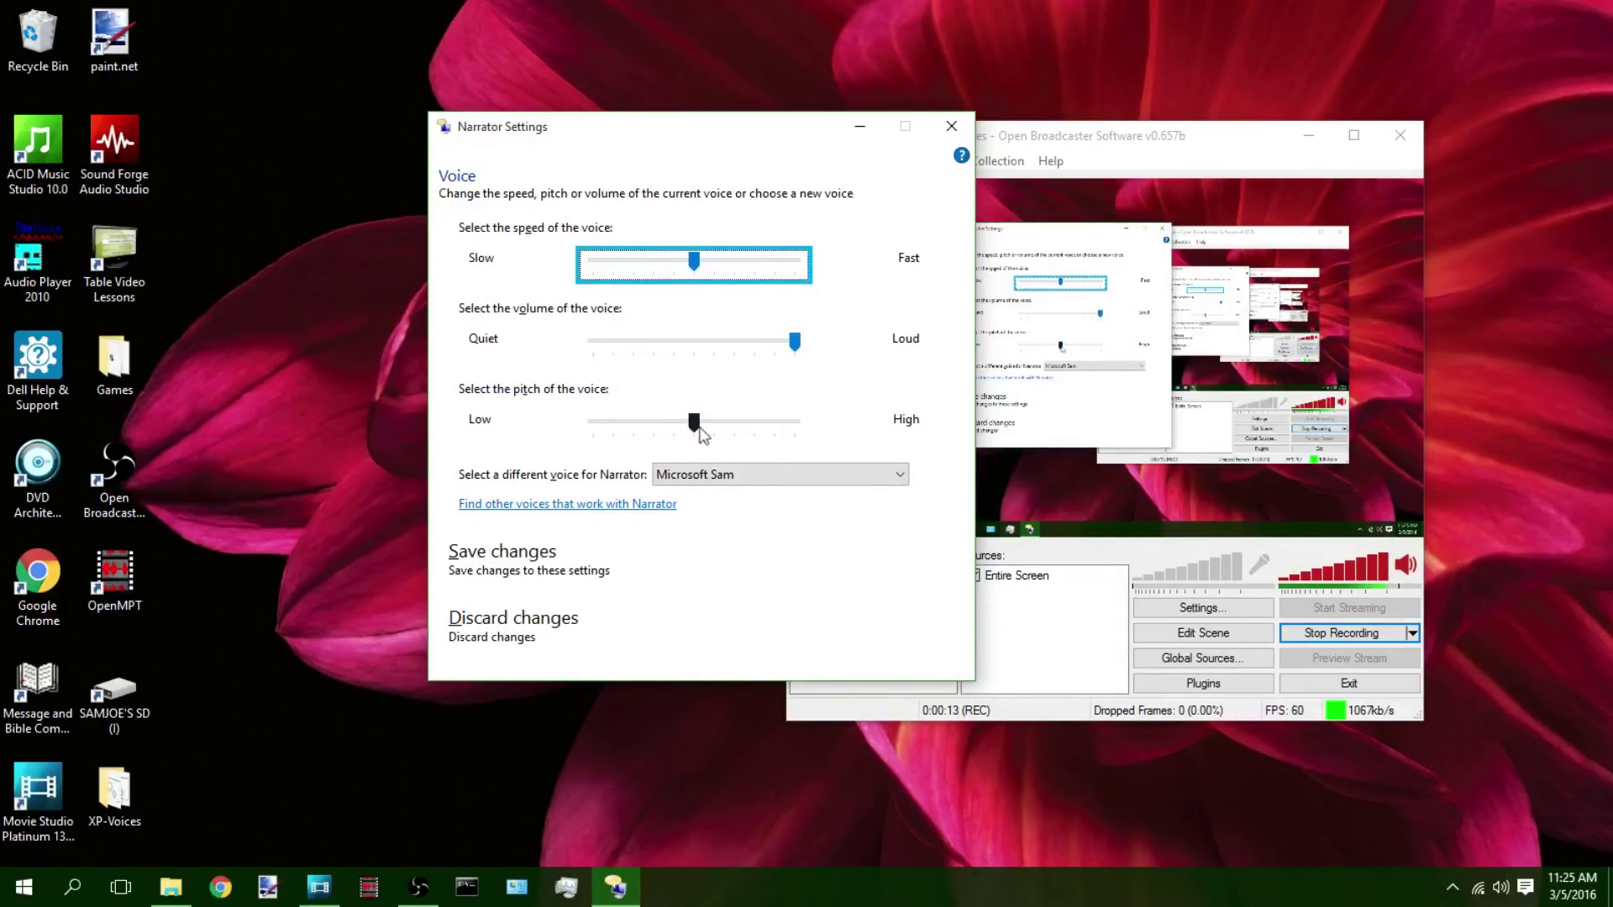
# - Try Microsoft Mike as the Narrator voice at the highest pitch, and return the pitch to the middle
pyautogui.click(743, 476)
pyautogui.click(747, 510)
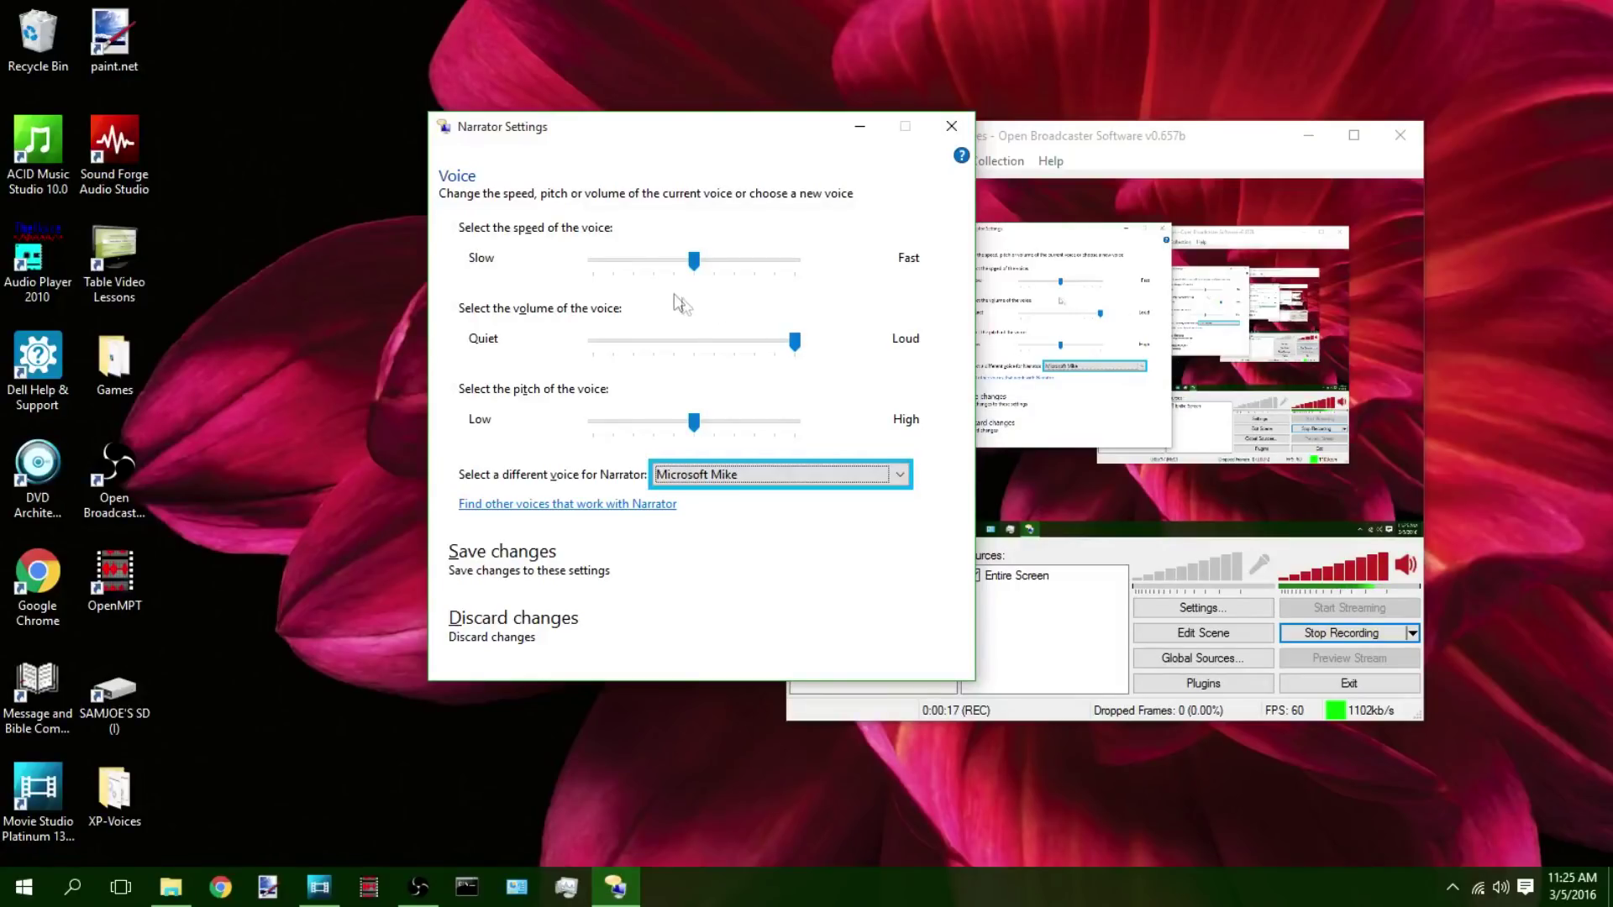
pyautogui.moveTo(694, 426); pyautogui.dragTo(801, 435)
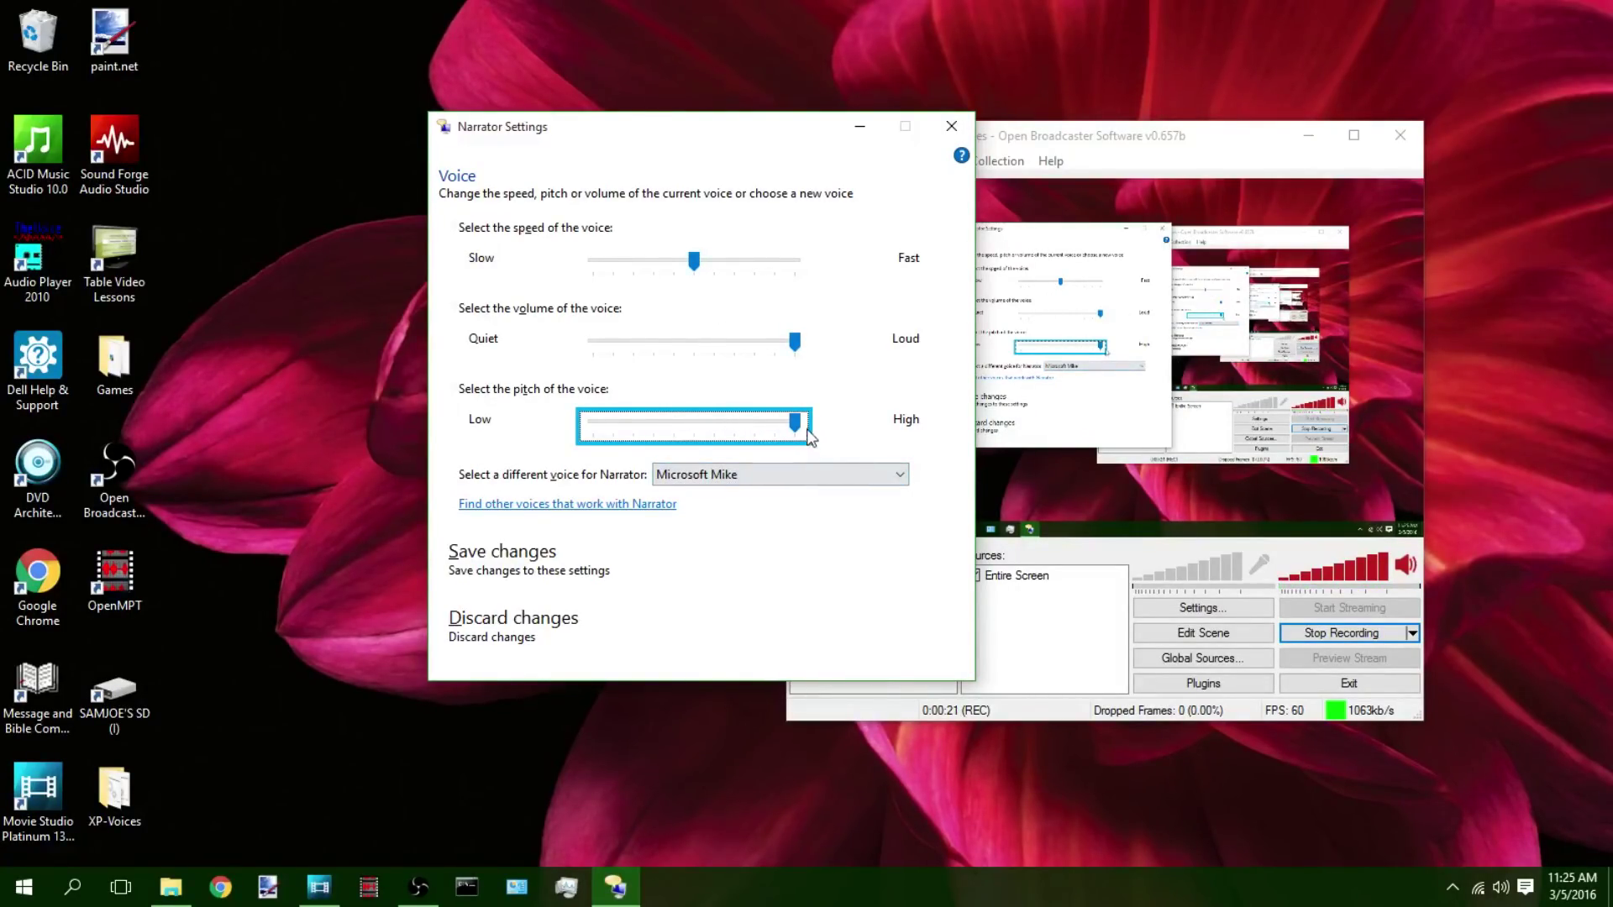
pyautogui.click(799, 475)
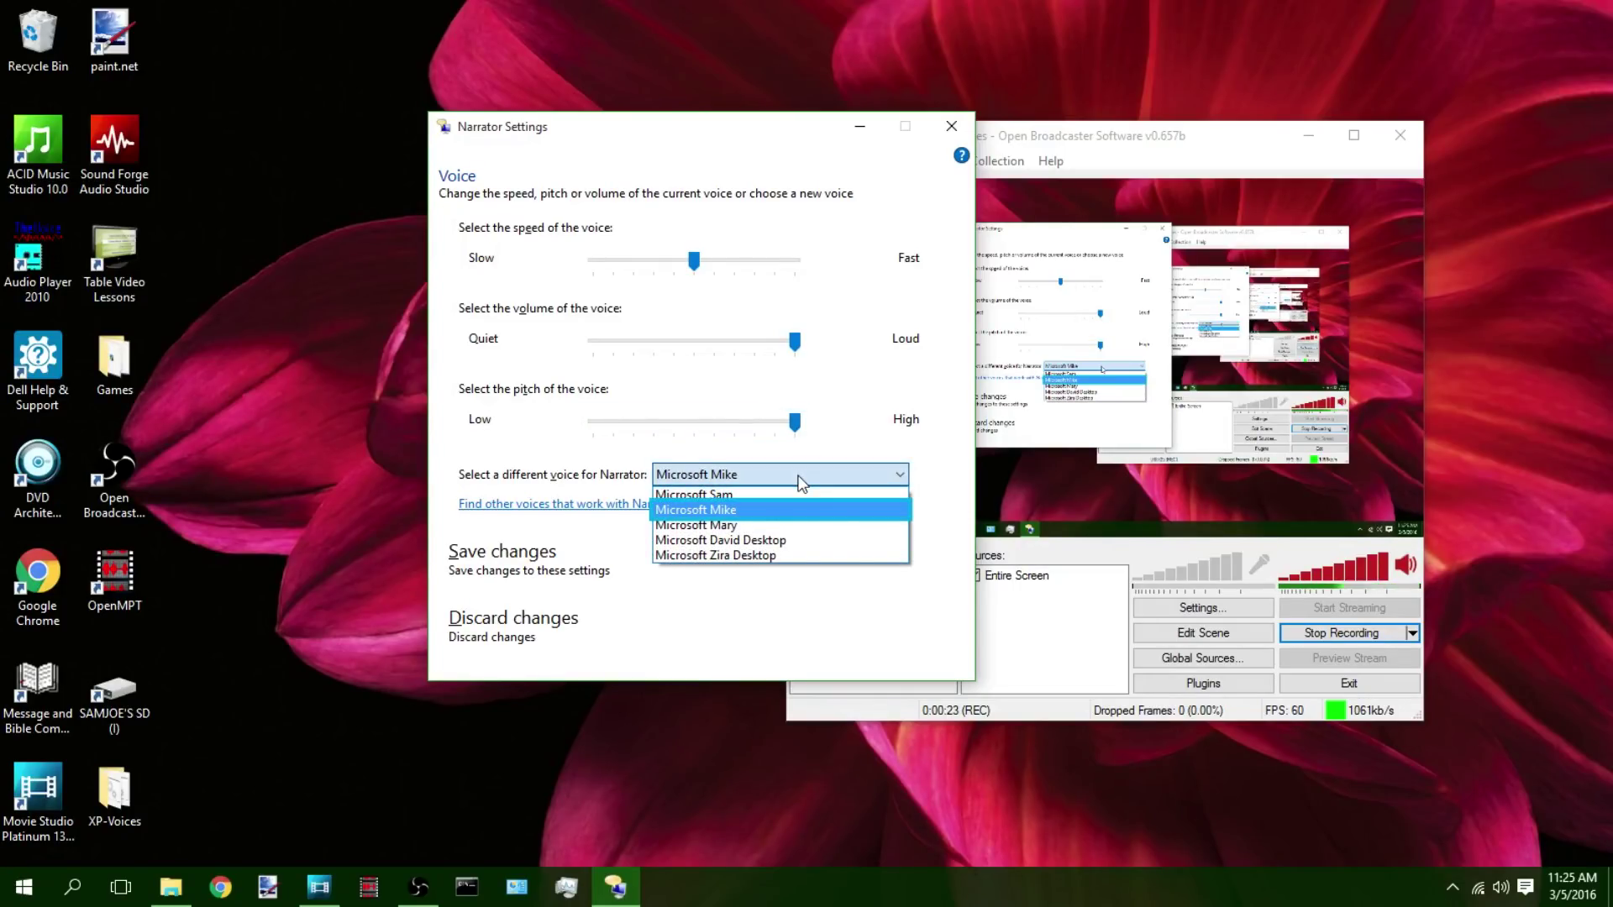
pyautogui.click(799, 477)
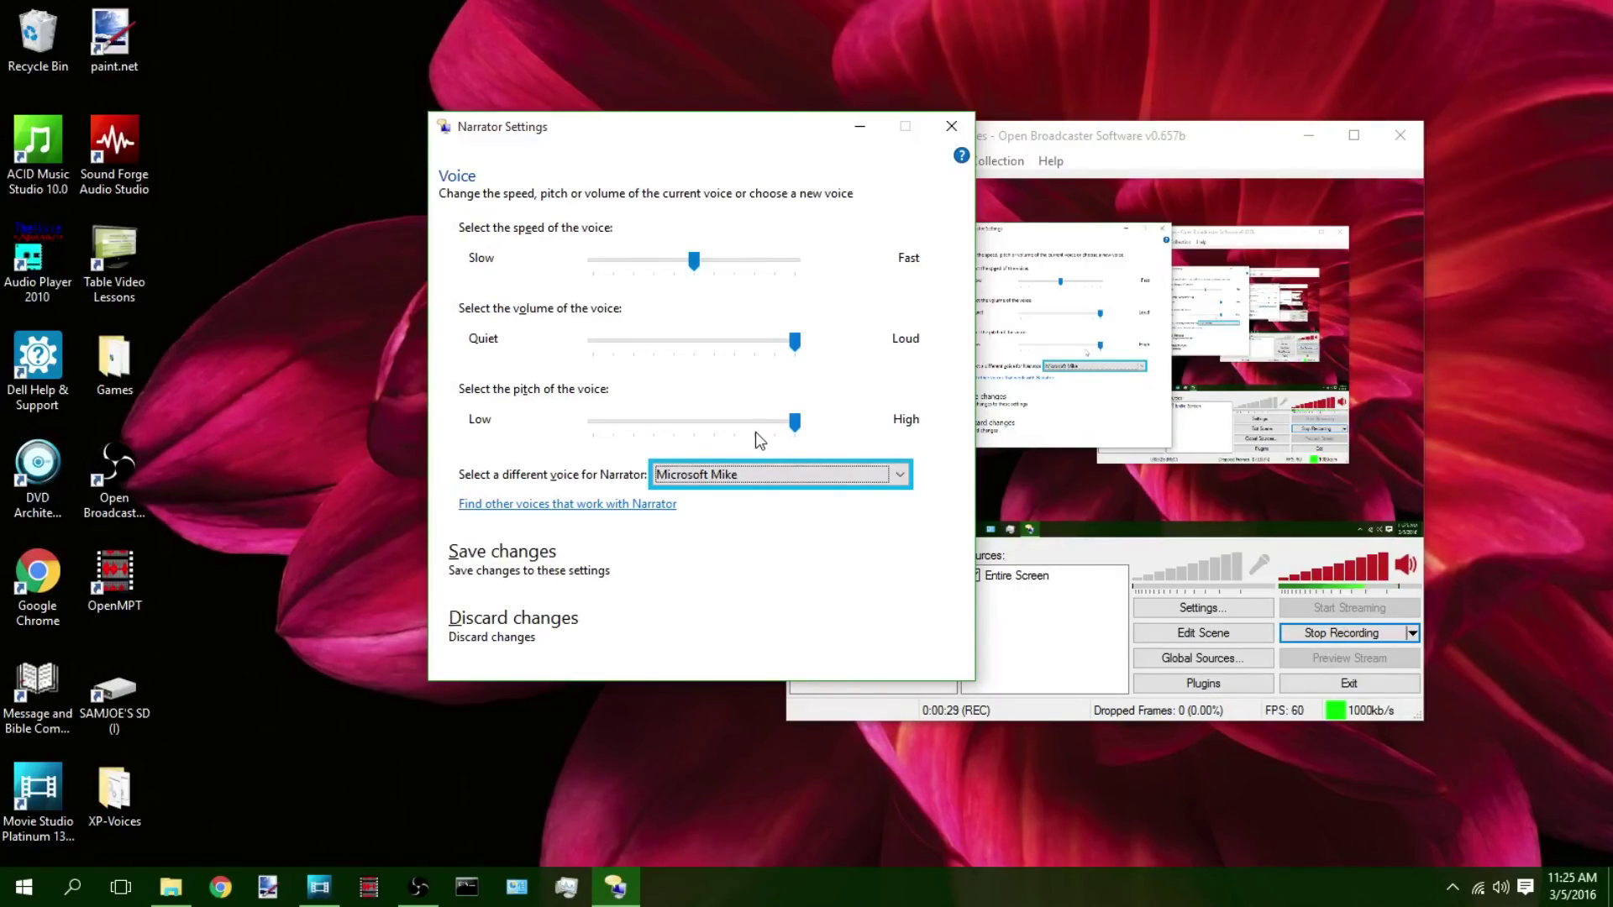
pyautogui.moveTo(794, 427); pyautogui.dragTo(698, 430)
# - Set the Narrator voice to Microsoft Sam after trying Microsoft Mary, save the changes and exit Narrator
pyautogui.click(743, 475)
pyautogui.click(750, 526)
pyautogui.click(769, 479)
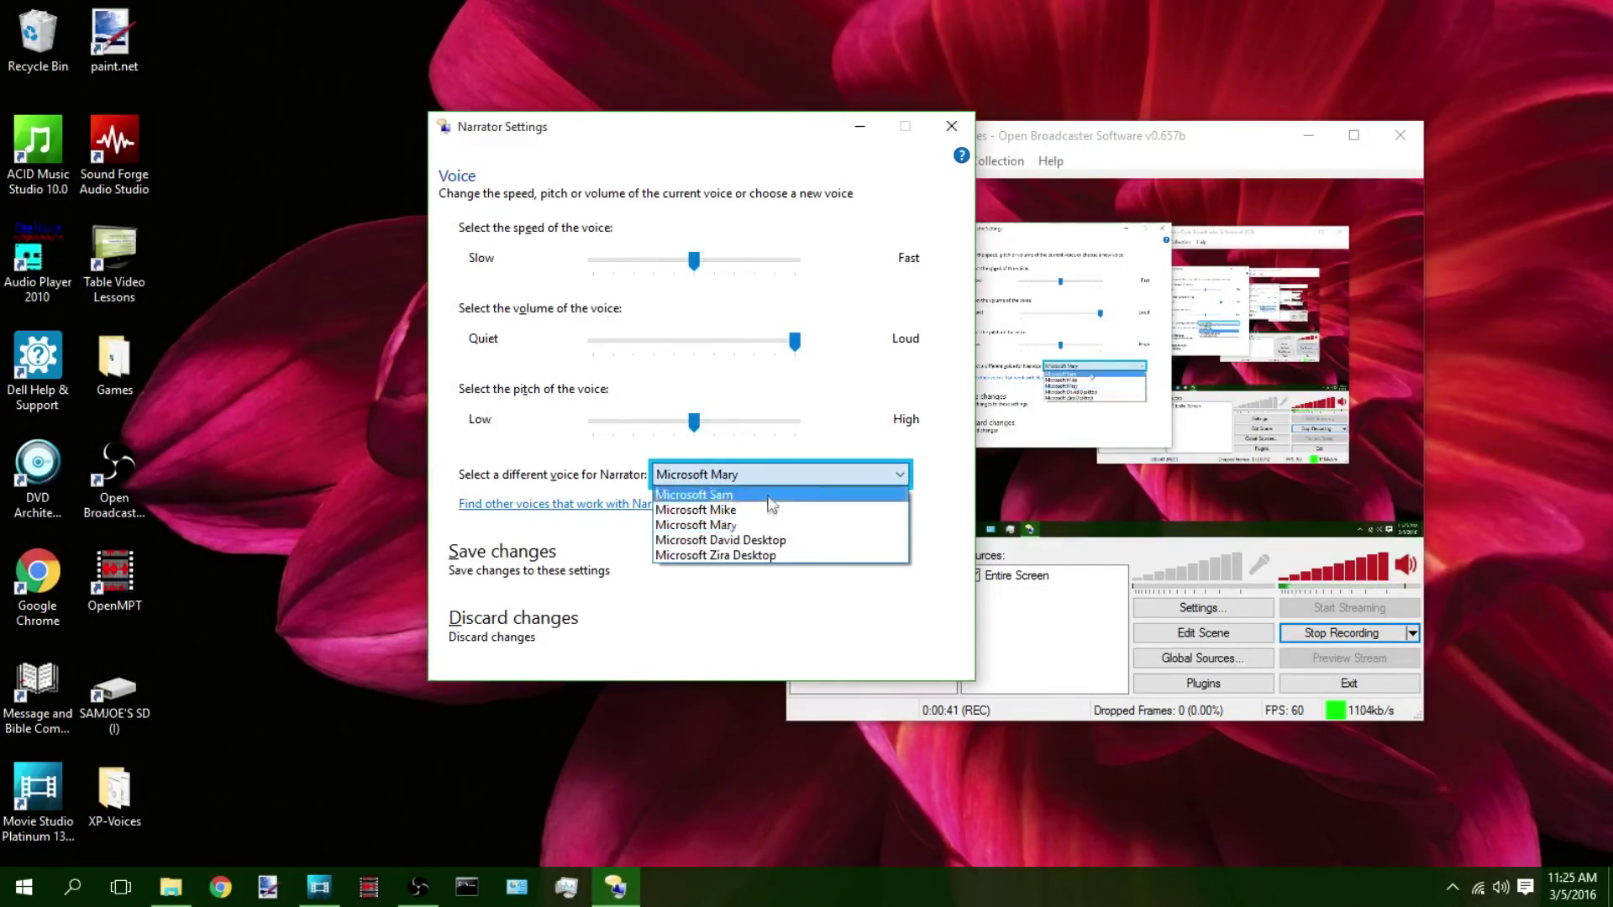
pyautogui.click(769, 497)
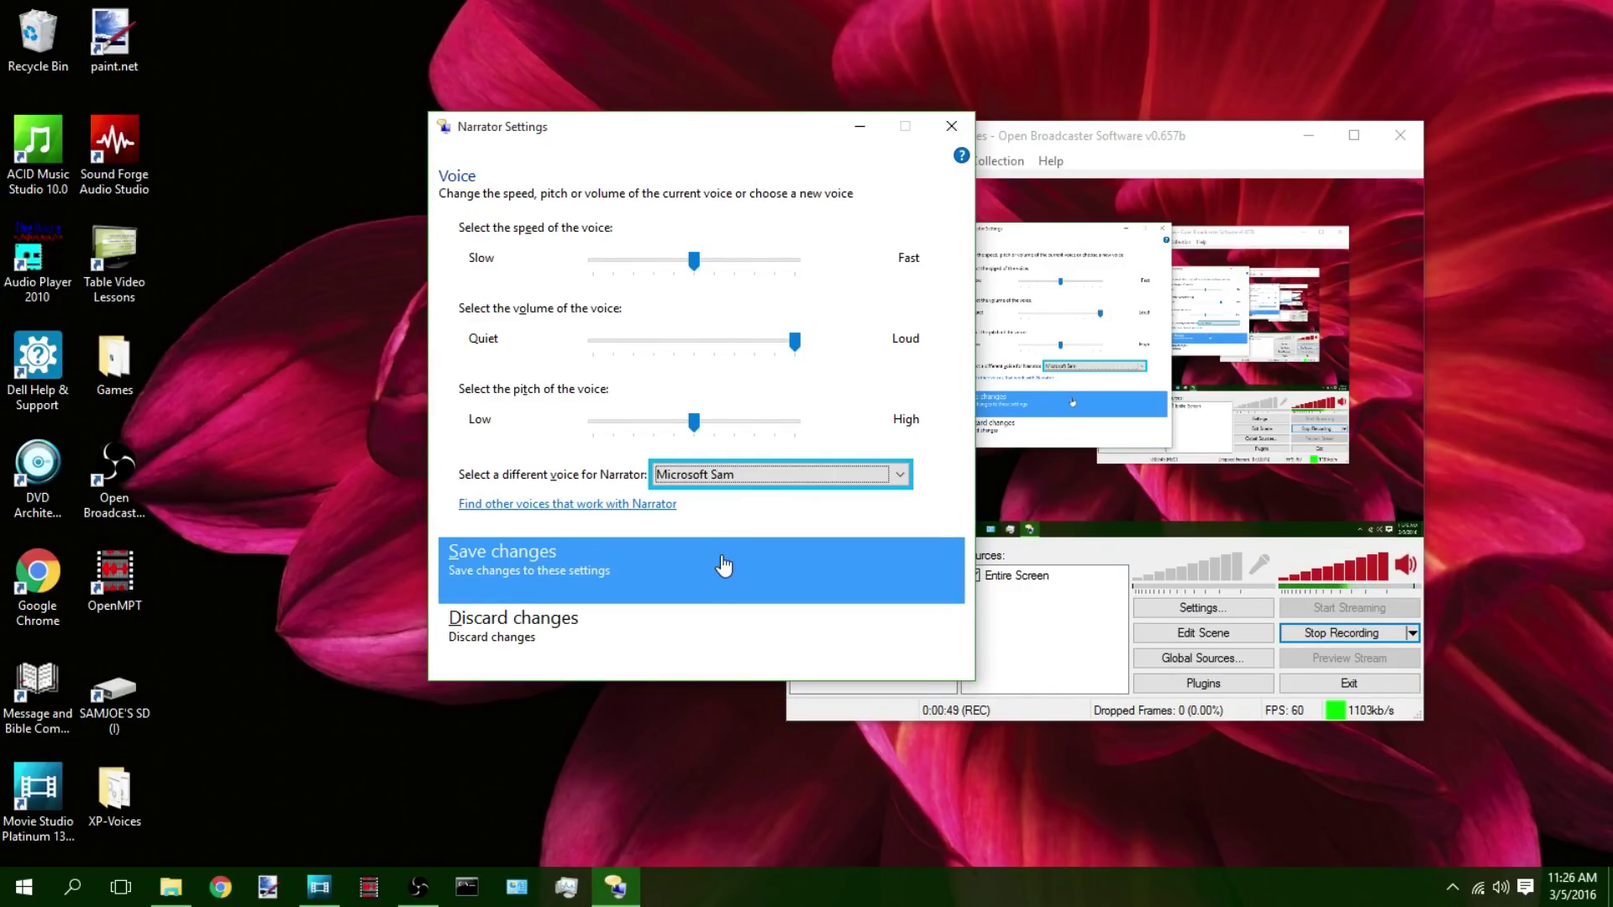
pyautogui.click(723, 567)
pyautogui.click(712, 617)
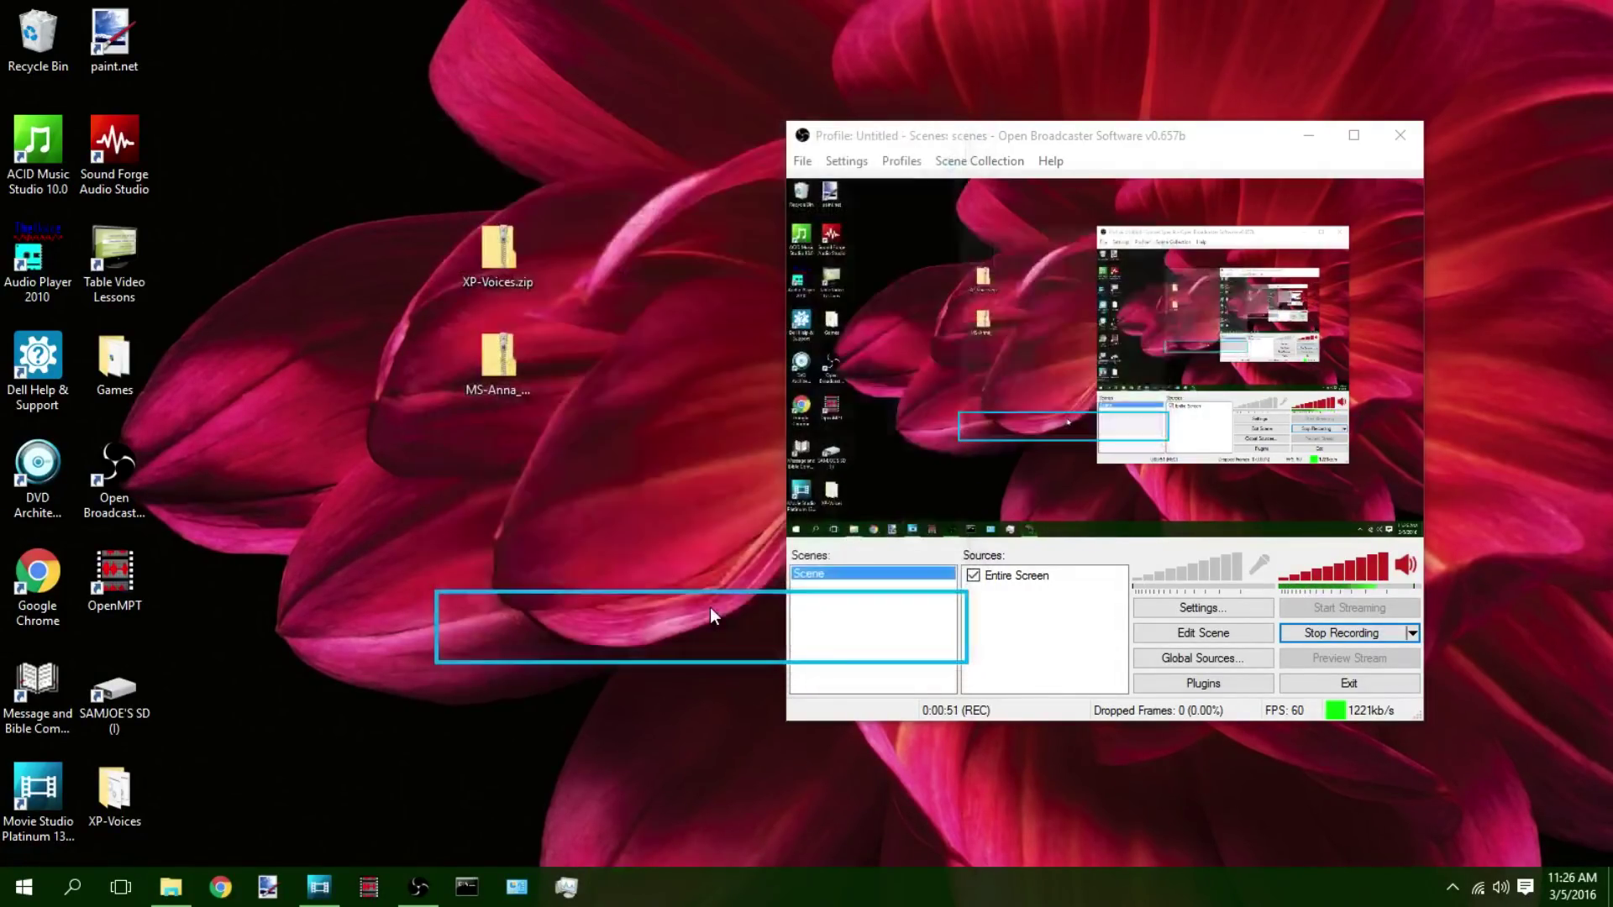